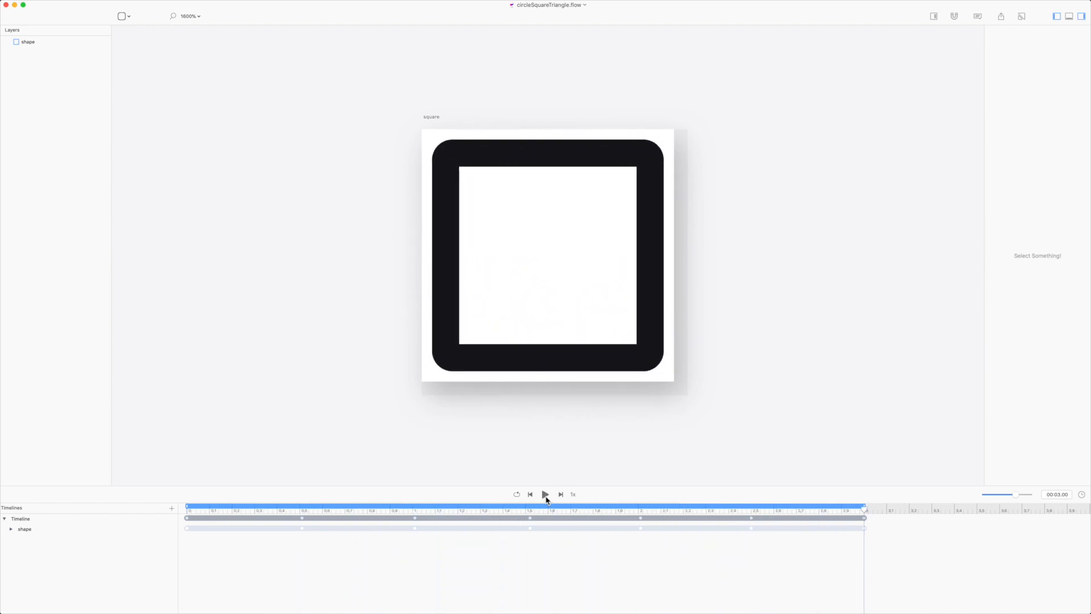
Switch to Sketch, enlarge its window and draw a square artboard about 255 by 255 on the empty page.
key(super+Tab)
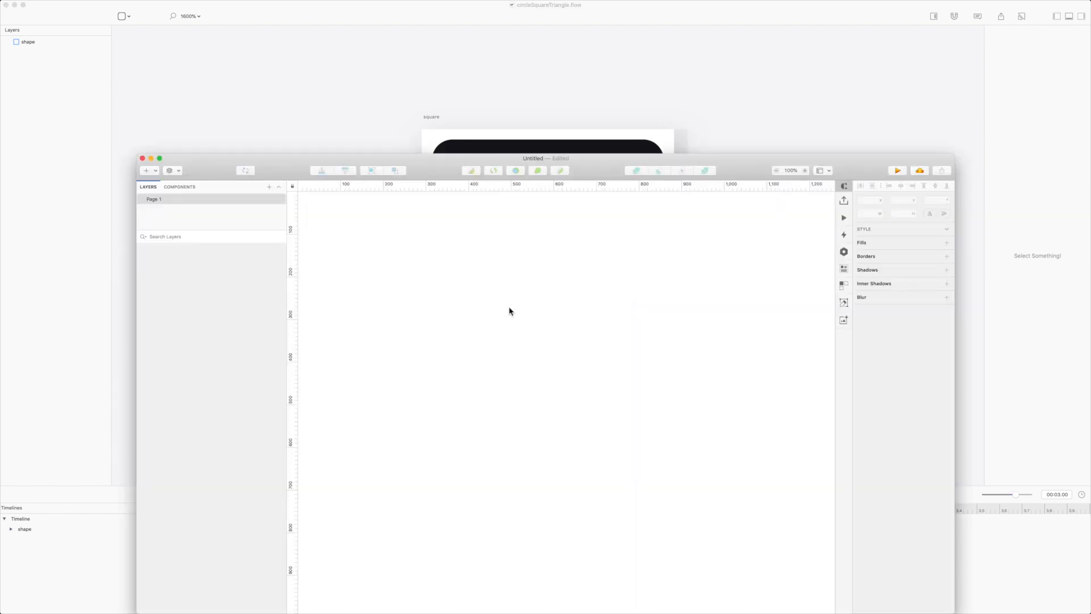
click(160, 159)
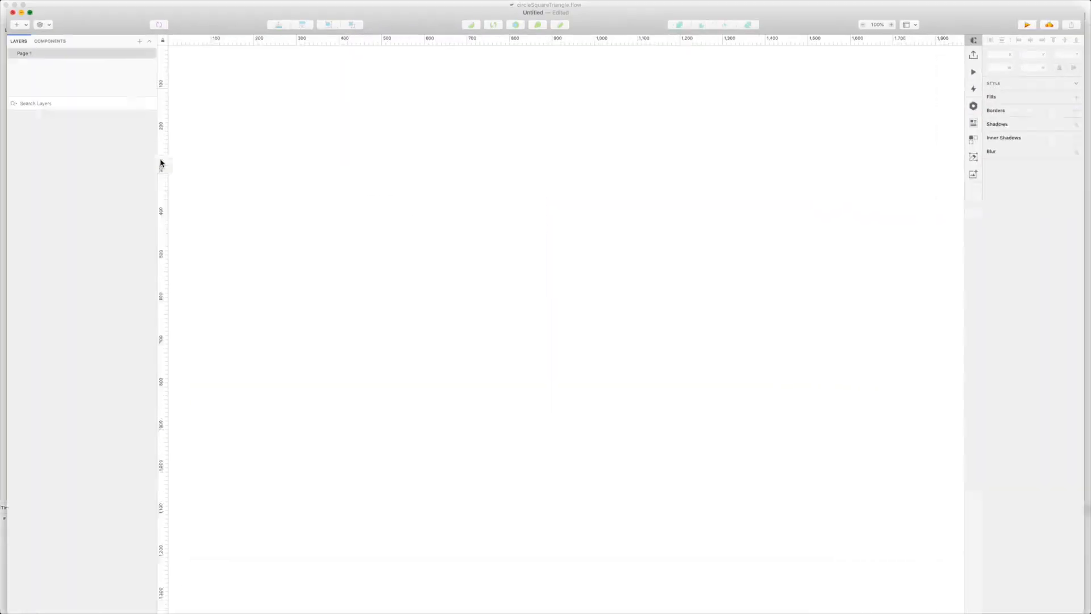
key(a)
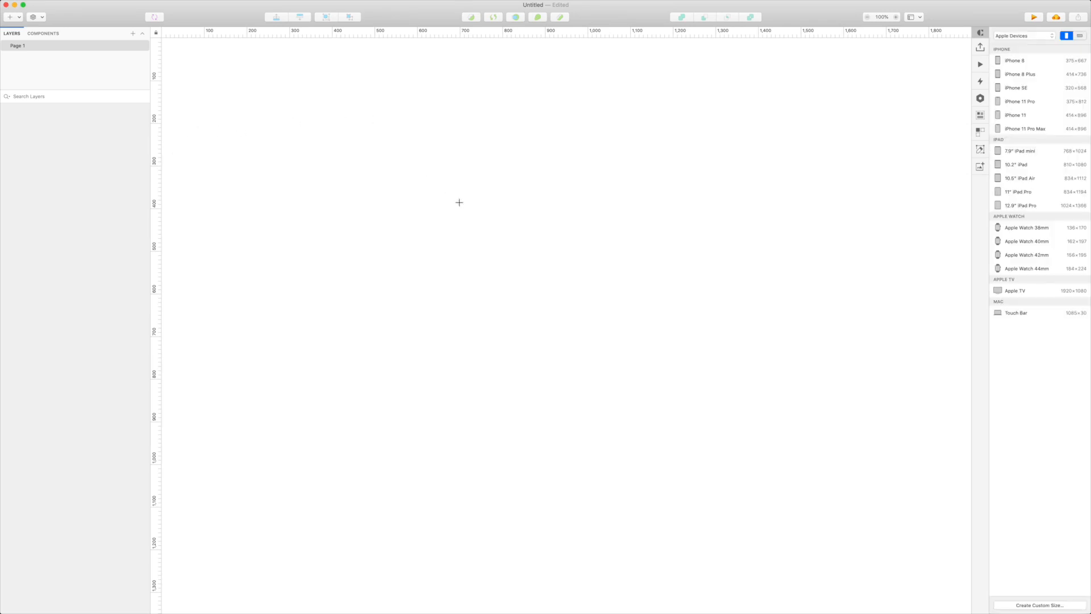
drag(469, 226, 577, 334)
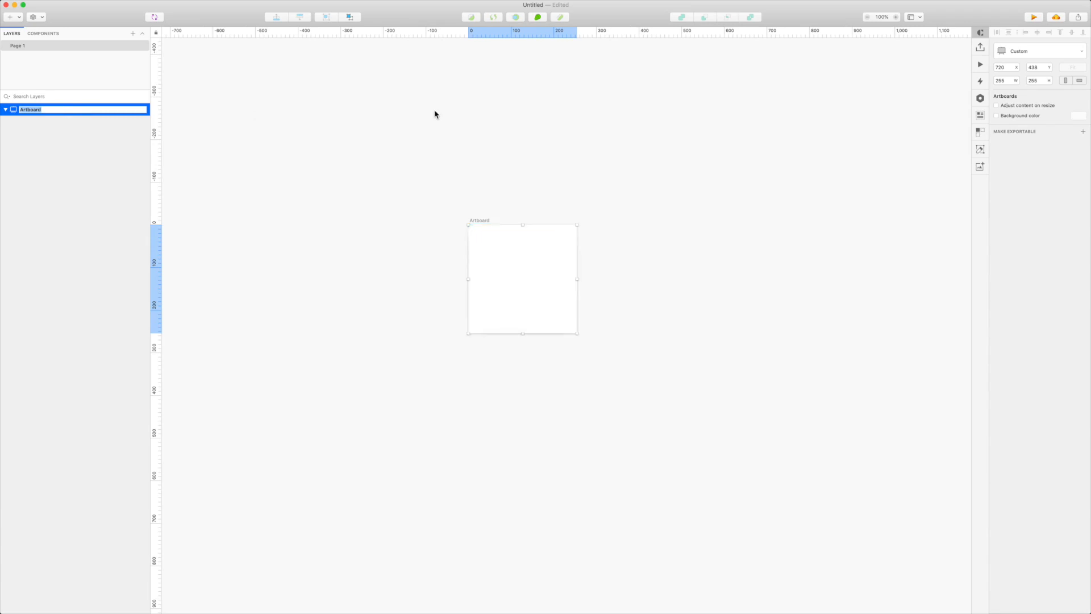
Set the artboard's width and height to 37 each.
click(1011, 81)
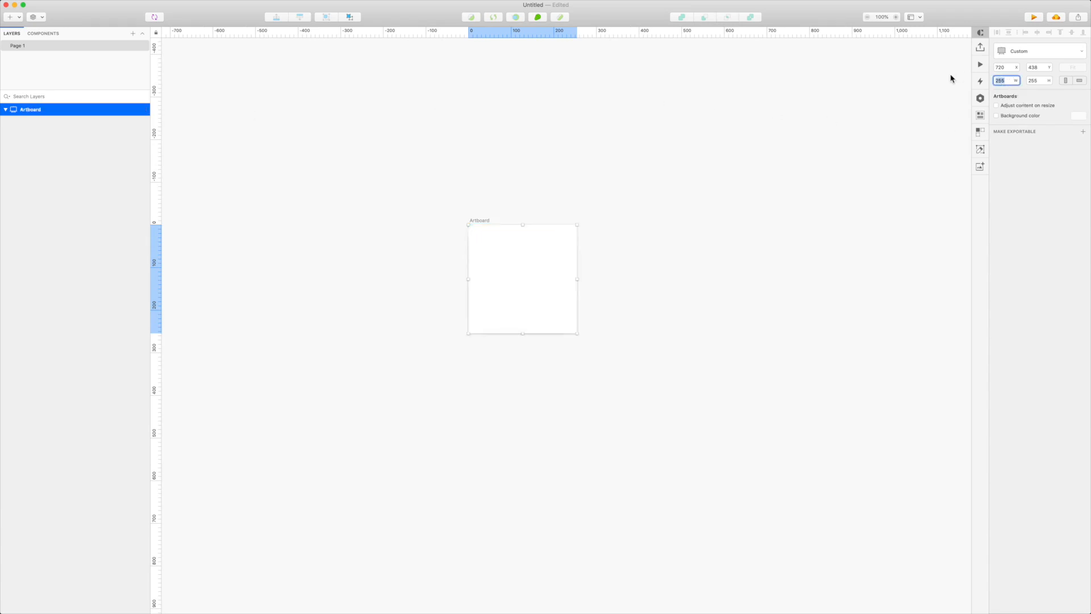
text(37)
key(Tab)
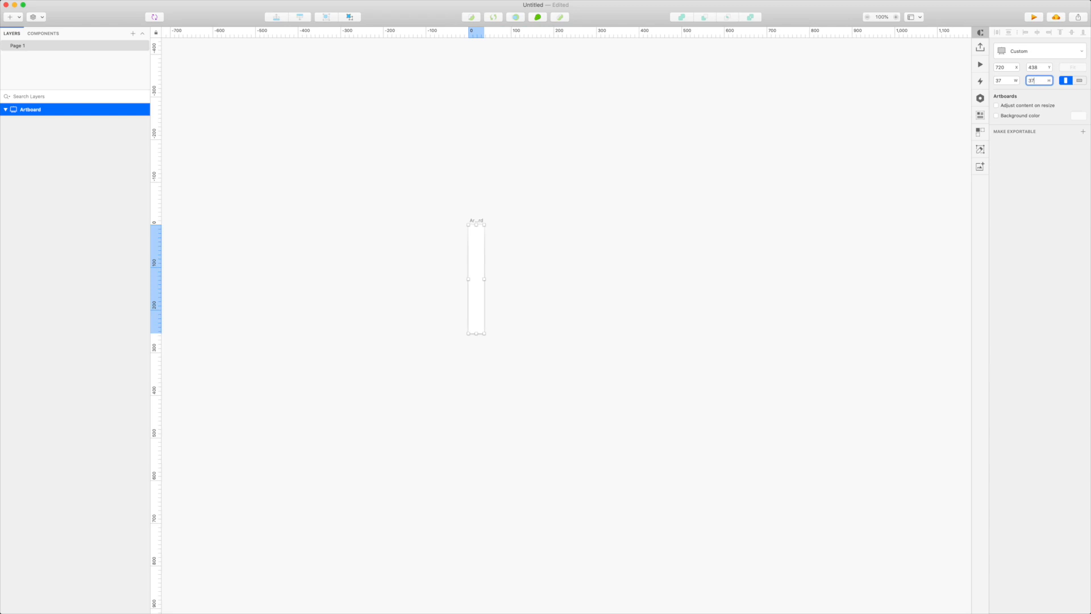
key(Return)
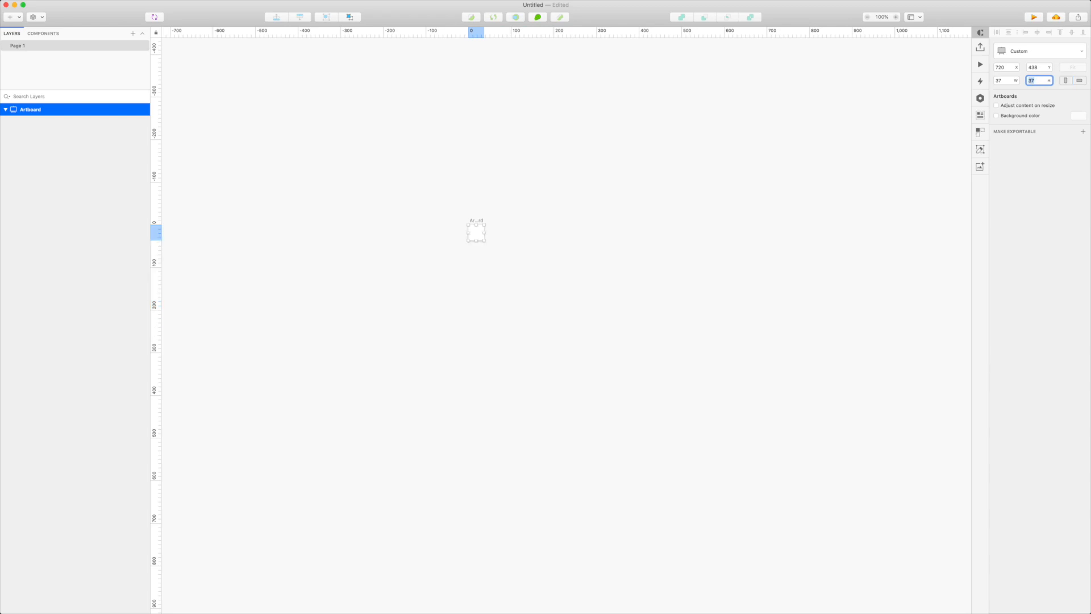
key(super+2)
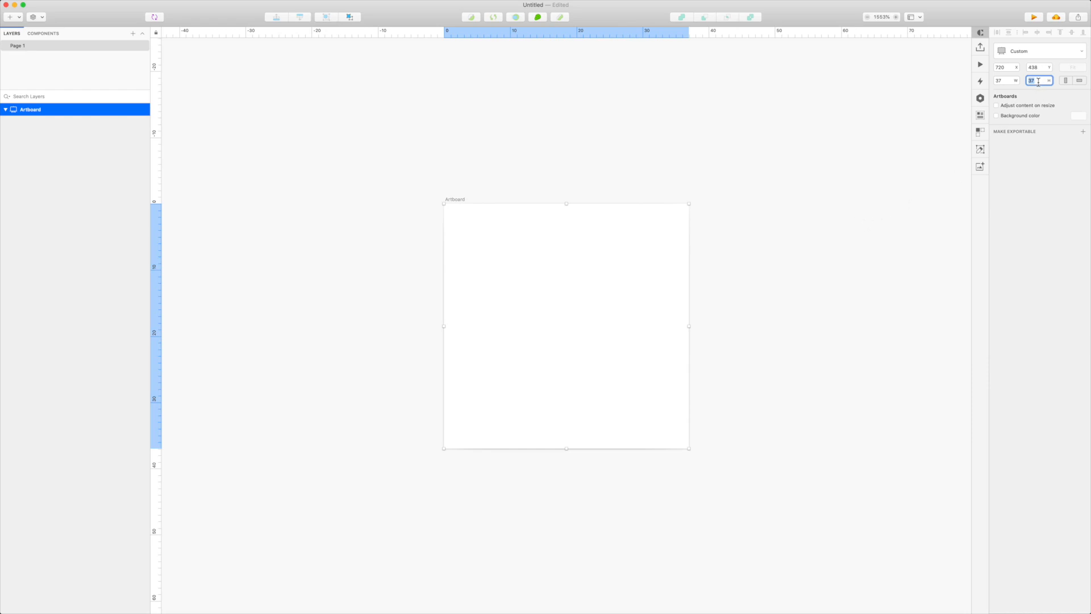
Draw a rectangle inside the artboard and set its width and height to 30 each.
click(651, 267)
key(r)
drag(569, 332, 645, 405)
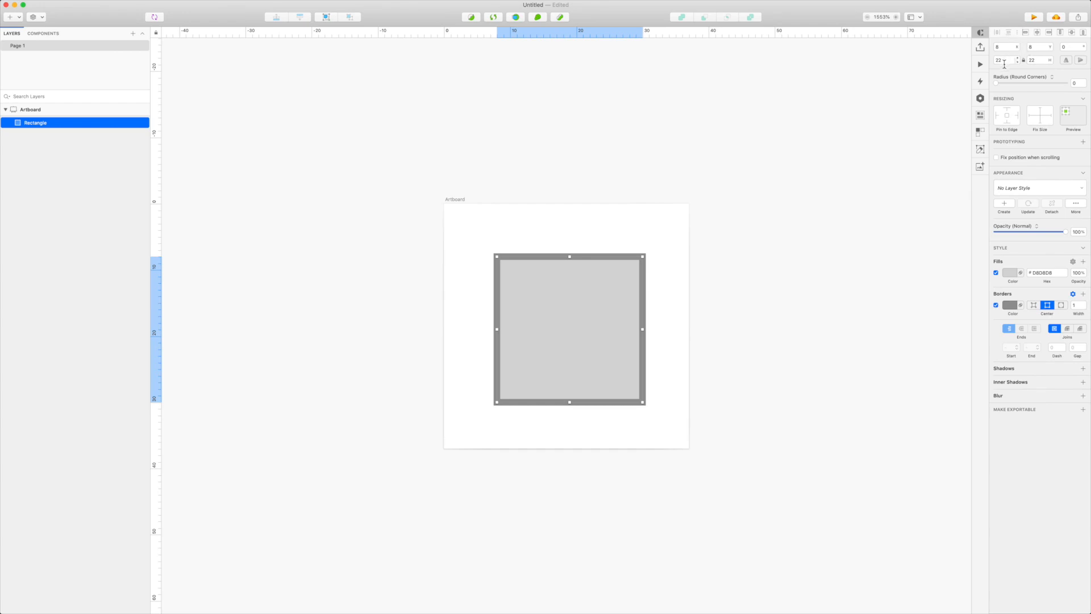
click(1005, 60)
text(30)
key(Tab)
text(30)
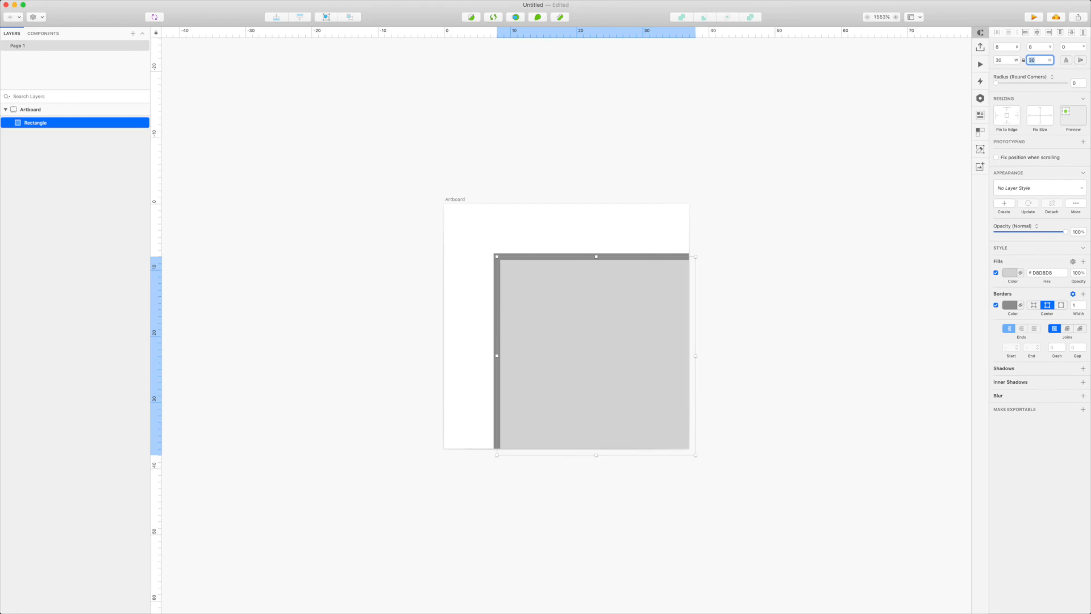
Position the rectangle at X 3.5 and Y 3.5 within the artboard.
key(Tab)
text(3.5)
key(Tab)
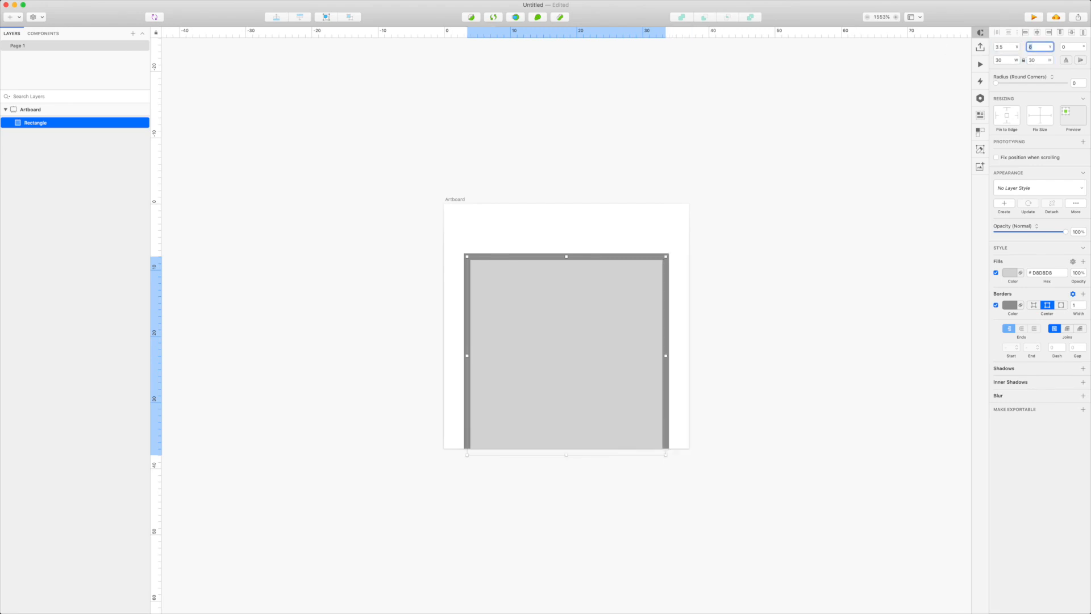
text(3.5)
key(Return)
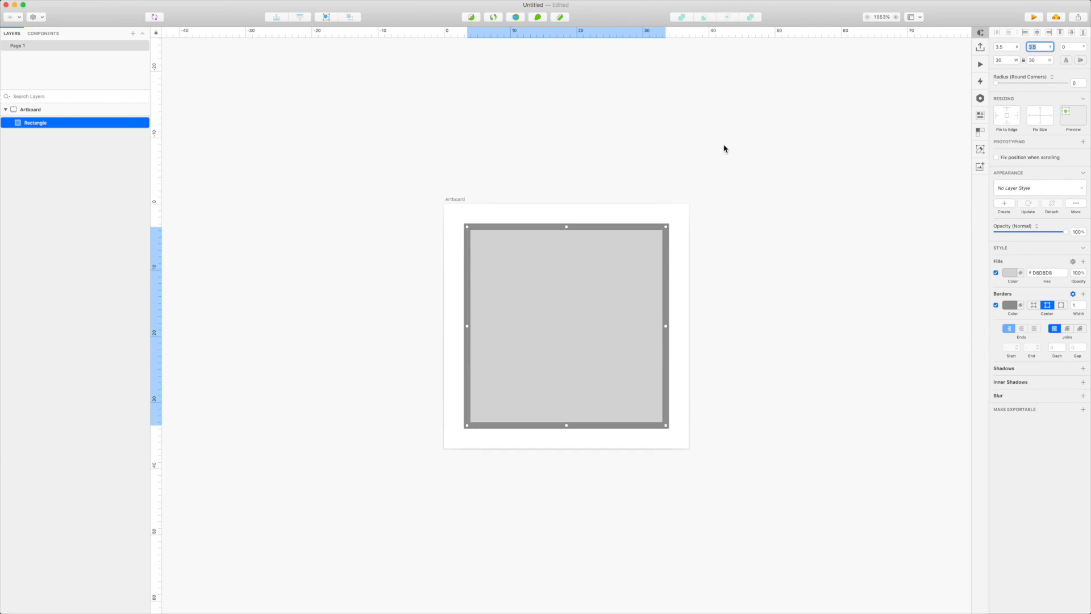
Duplicate the artboard beside the original and delete the rectangle from the copy.
click(458, 201)
drag(458, 201, 730, 214)
click(818, 205)
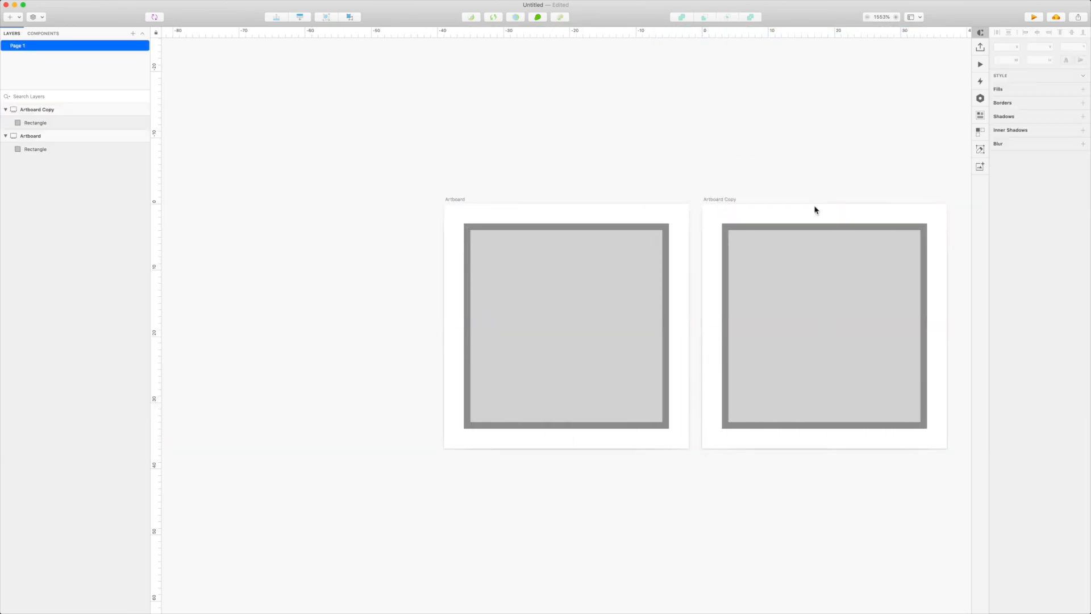
click(828, 322)
key(Delete)
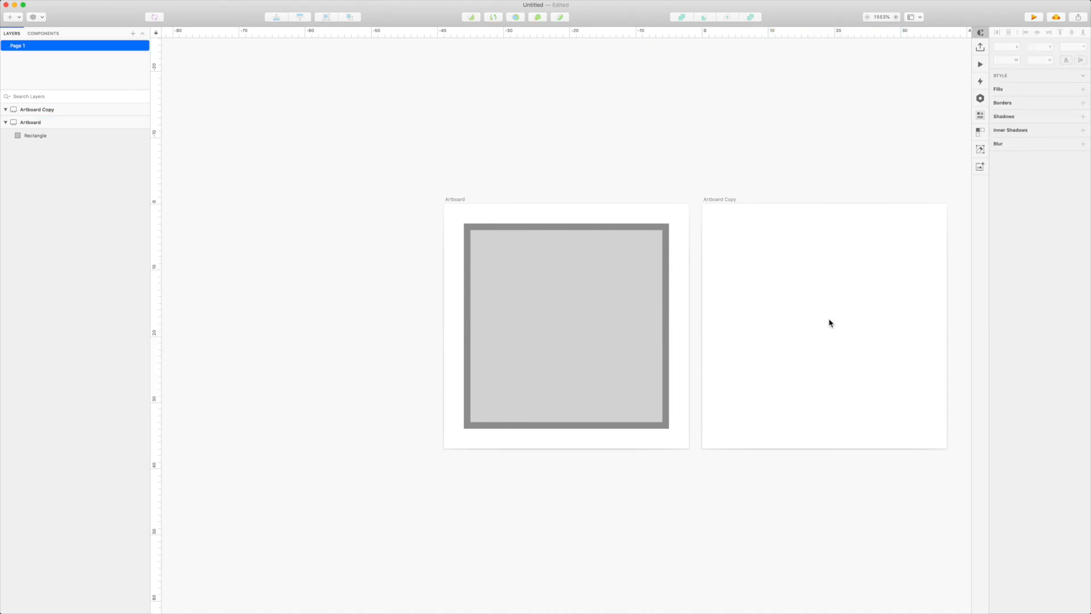
Draw a circle in the copied artboard and set its width and height to 30 each.
key(o)
mouse_move(833, 324)
mouse_down()
mouse_move(849, 370)
mouse_move(840, 332)
mouse_up()
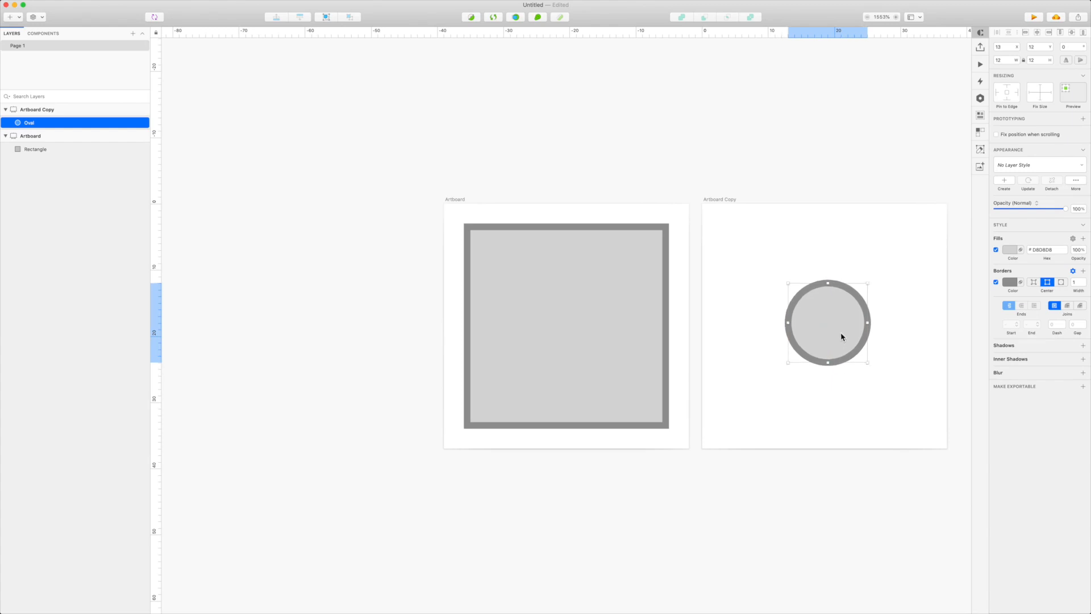
click(1017, 61)
text(30)
key(Tab)
key(shift+Tab)
key(shift+Tab)
key(shift+Tab)
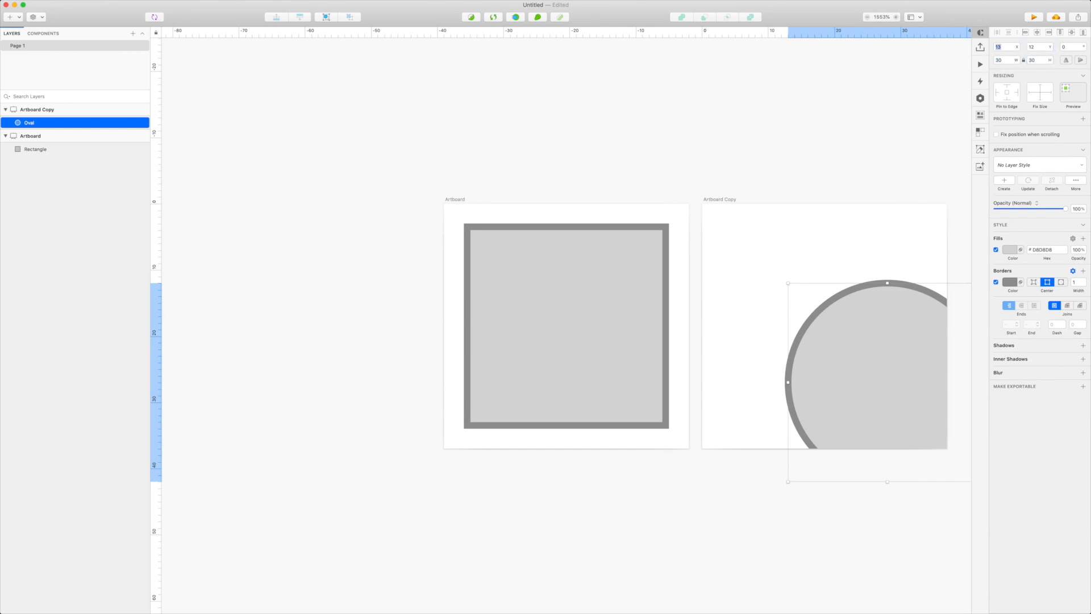
Position the circle at X 3.5 and Y 3.5 within the copied artboard.
text(3.5)
key(Tab)
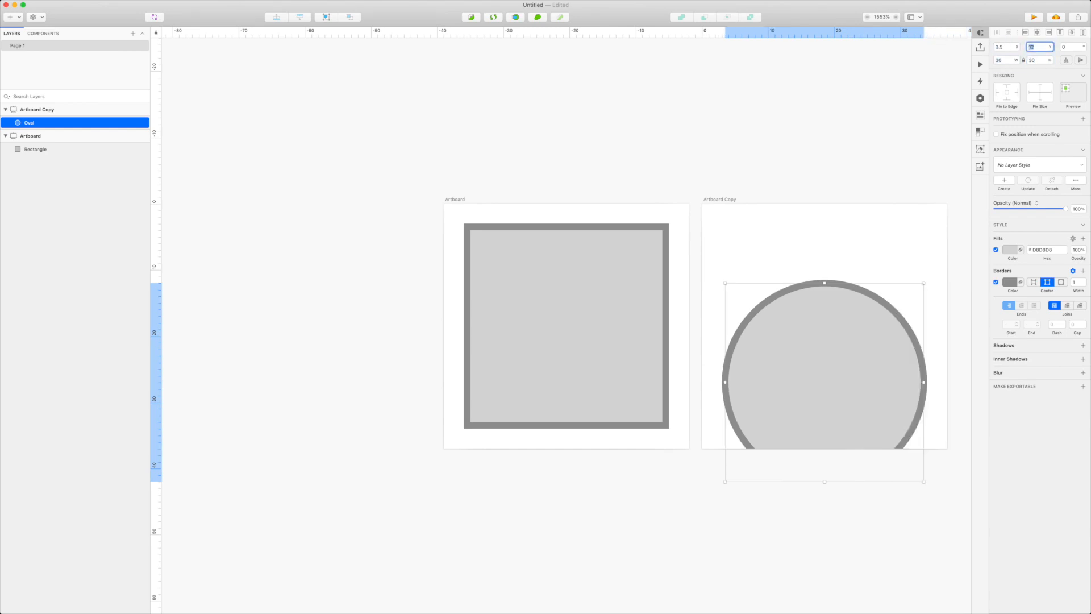
text(3.5)
key(Return)
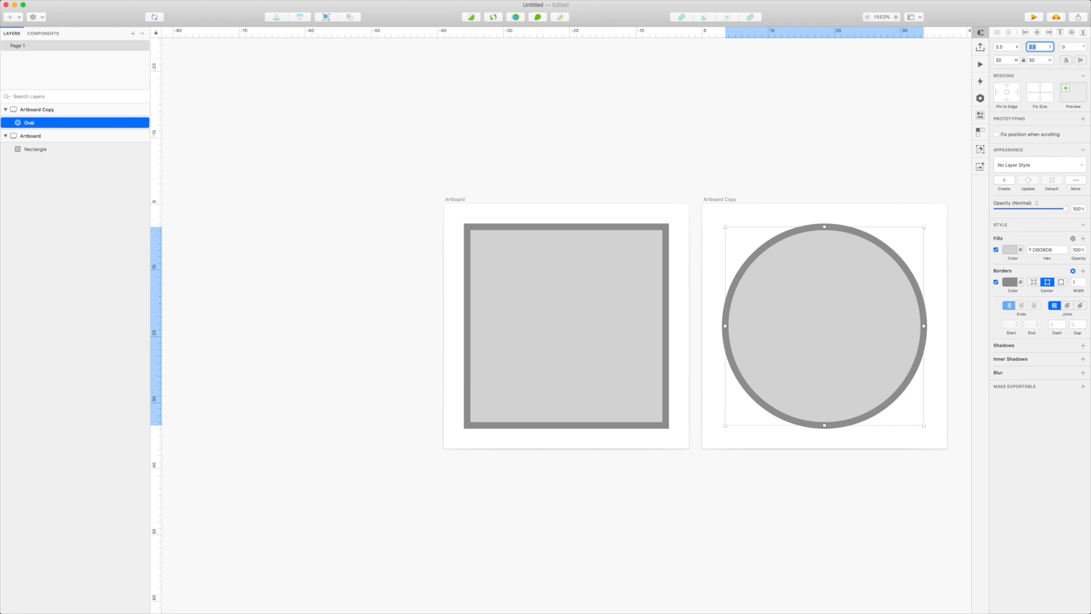
Check the dimensions of the copied artboard and of the circle inside it.
click(719, 199)
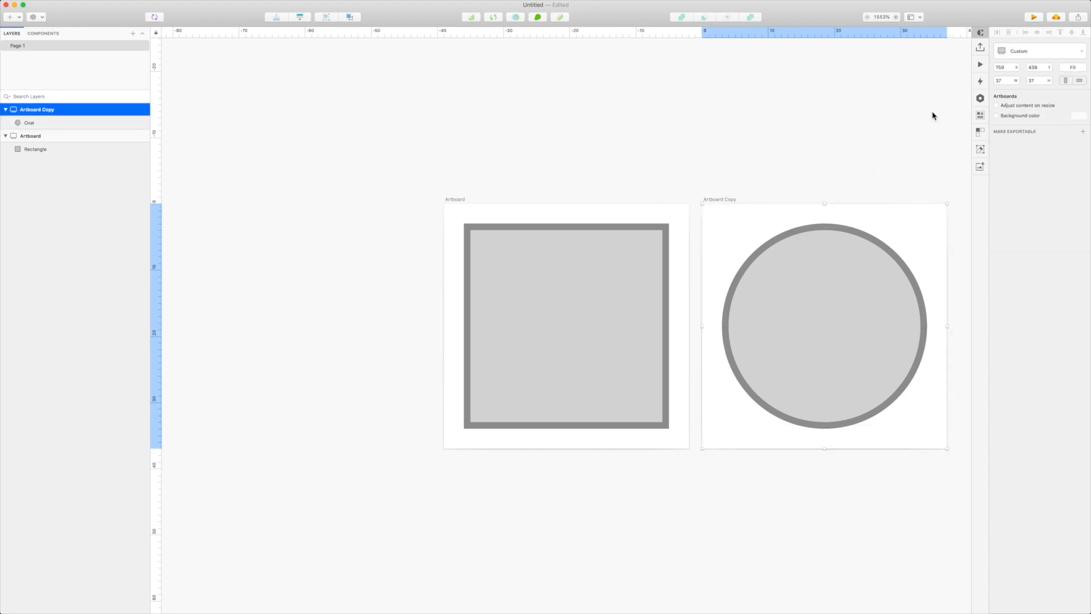
click(1037, 82)
click(821, 171)
click(816, 312)
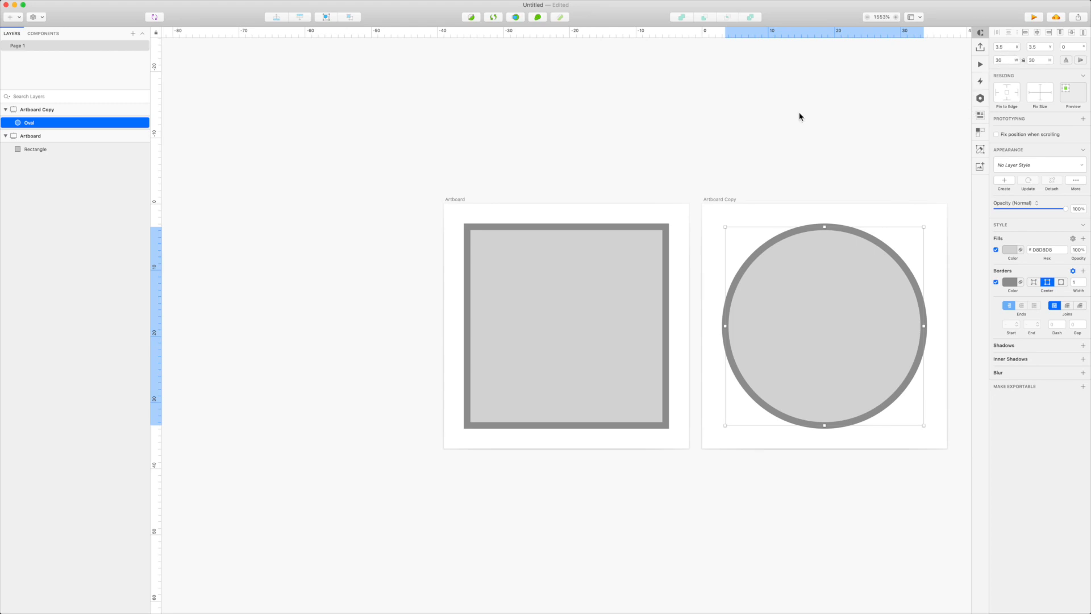
click(765, 136)
scroll(767, 152, right, 5)
scroll(767, 151, down, 2)
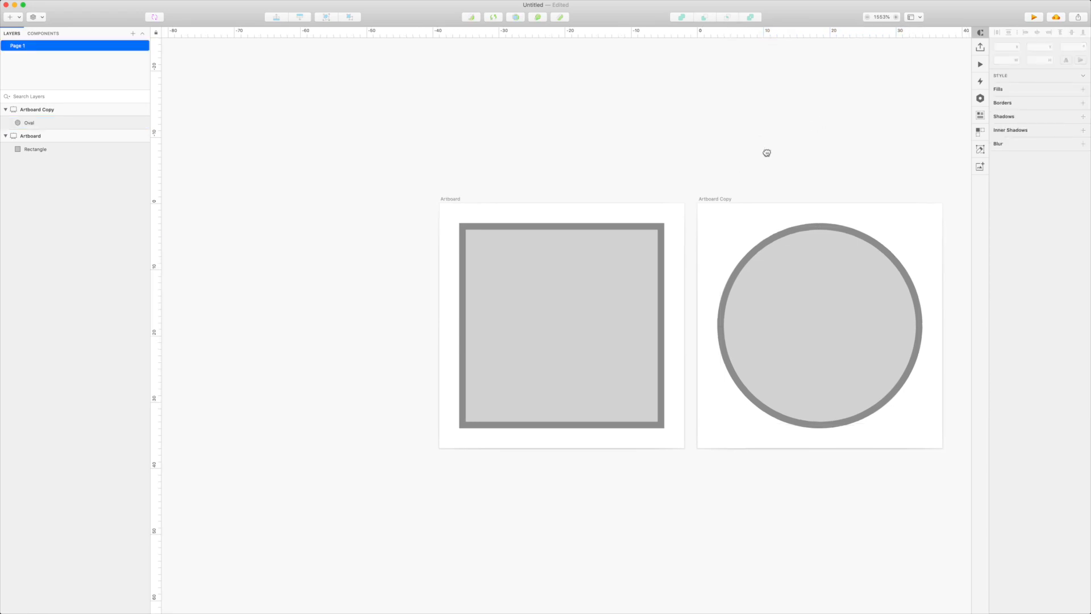
Save the document to the Desktop as circleSquareTriangle.
key(super+s)
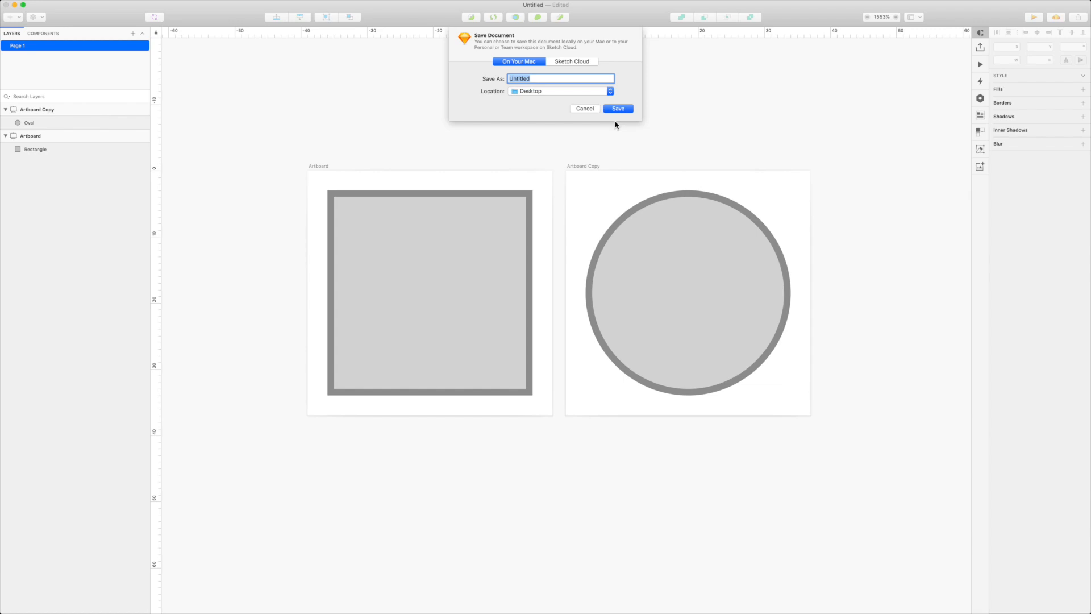
text(ci)
text(rcleSquareTriangle)
key(Return)
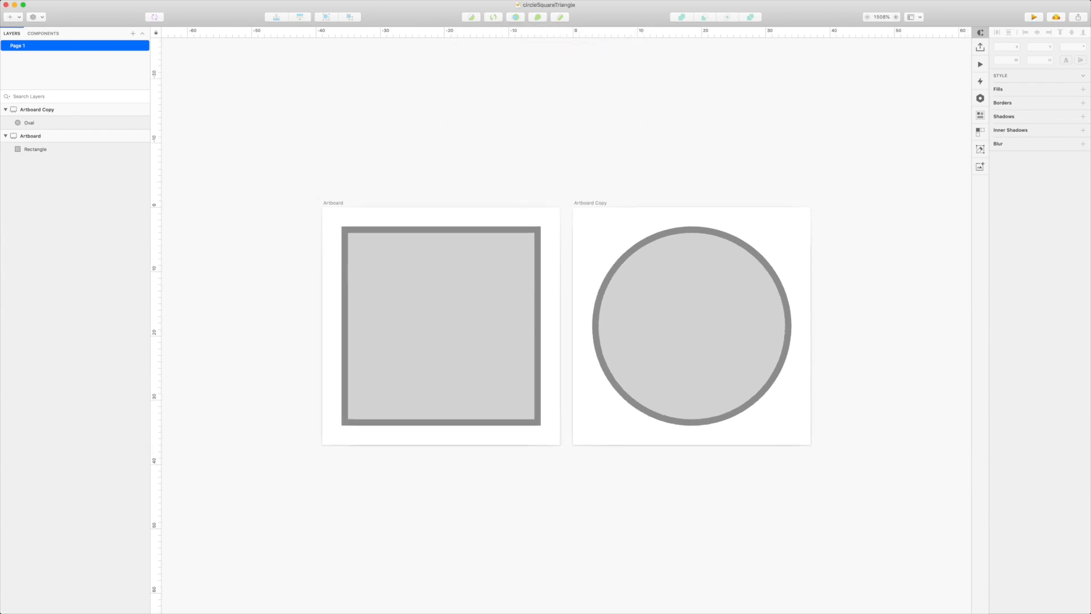
Switch to Flow, enlarge its untitled document and link the circleSquareTriangle Sketch file to it.
key(super+Tab)
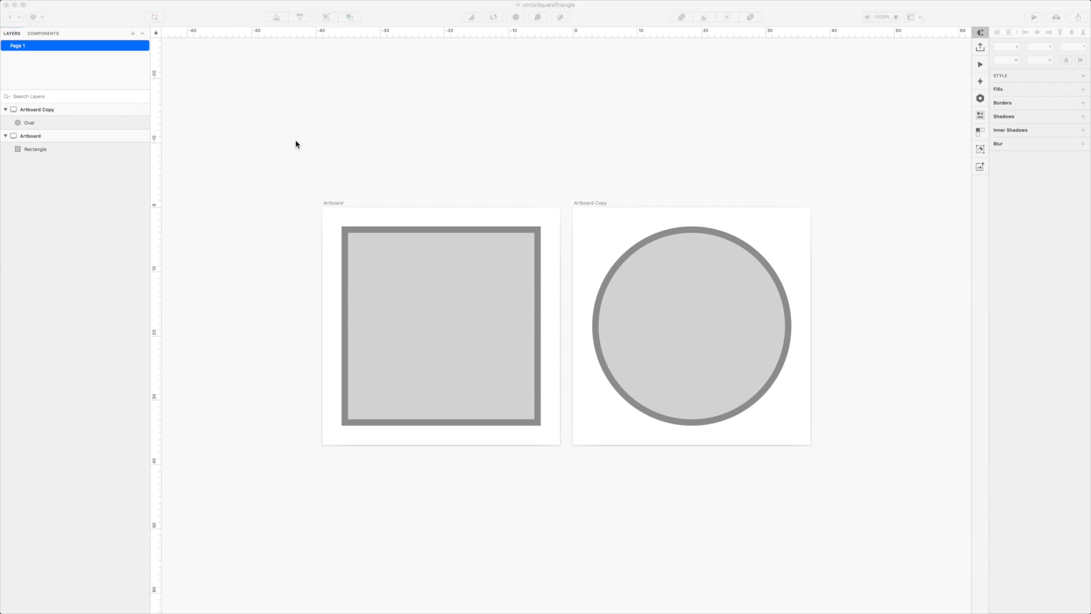
click(24, 4)
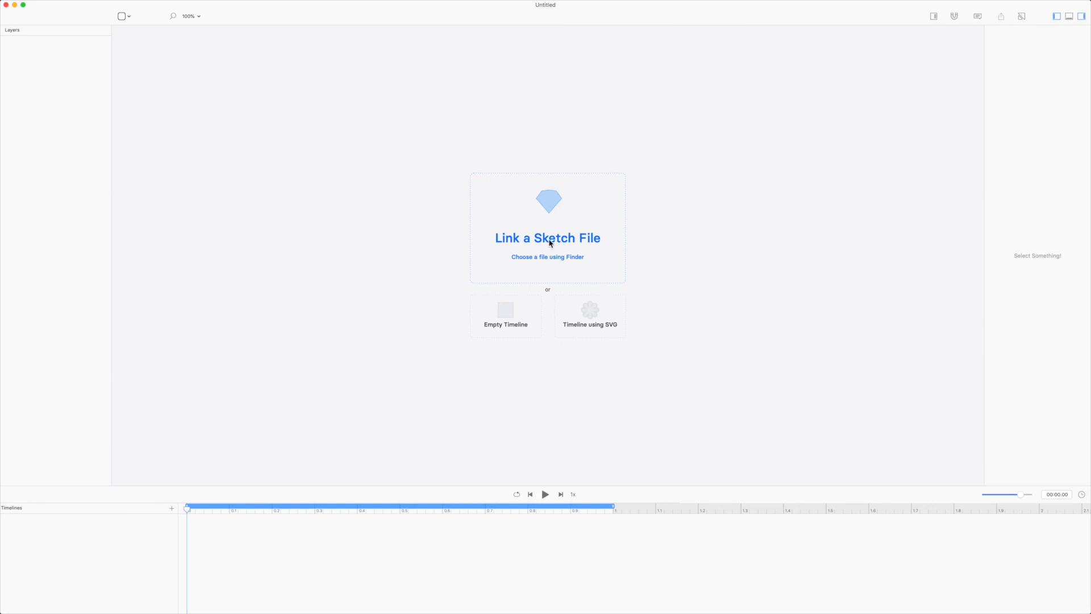
click(555, 246)
key(super+Tab)
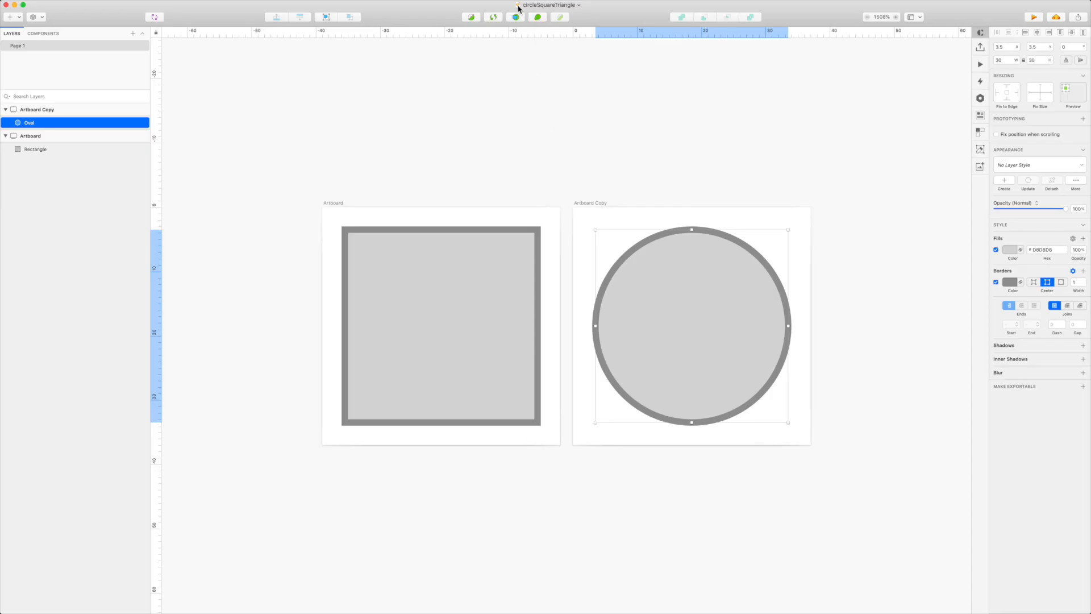
mouse_move(518, 7)
mouse_down()
mouse_move(487, 106)
mouse_move(569, 143)
mouse_up()
key(super+Tab)
click(689, 208)
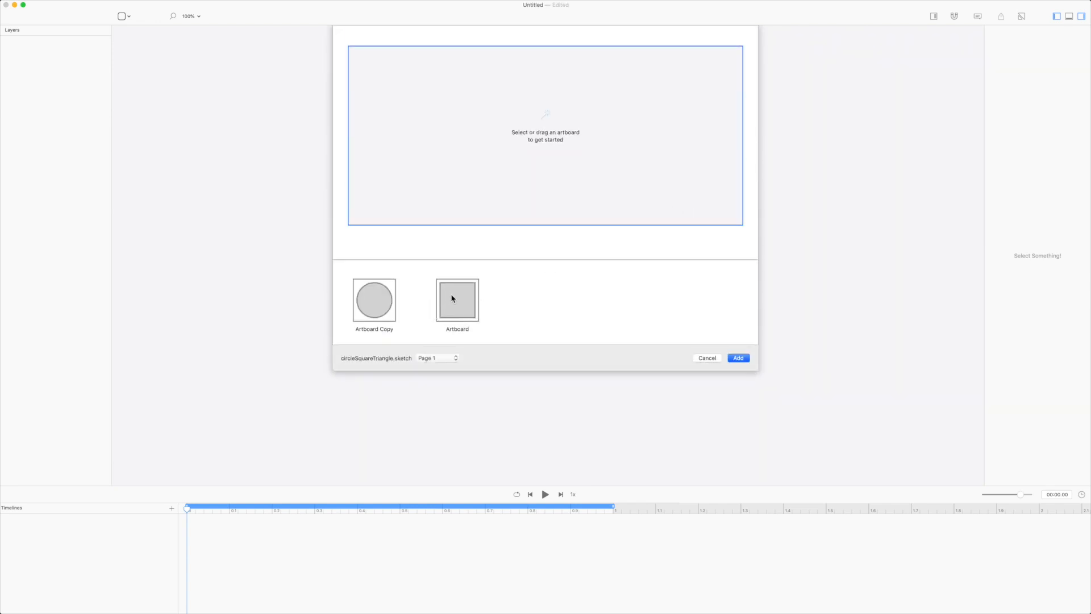
Add the square artboard followed by the circle artboard to the timeline and play the transition between them.
click(448, 307)
click(384, 305)
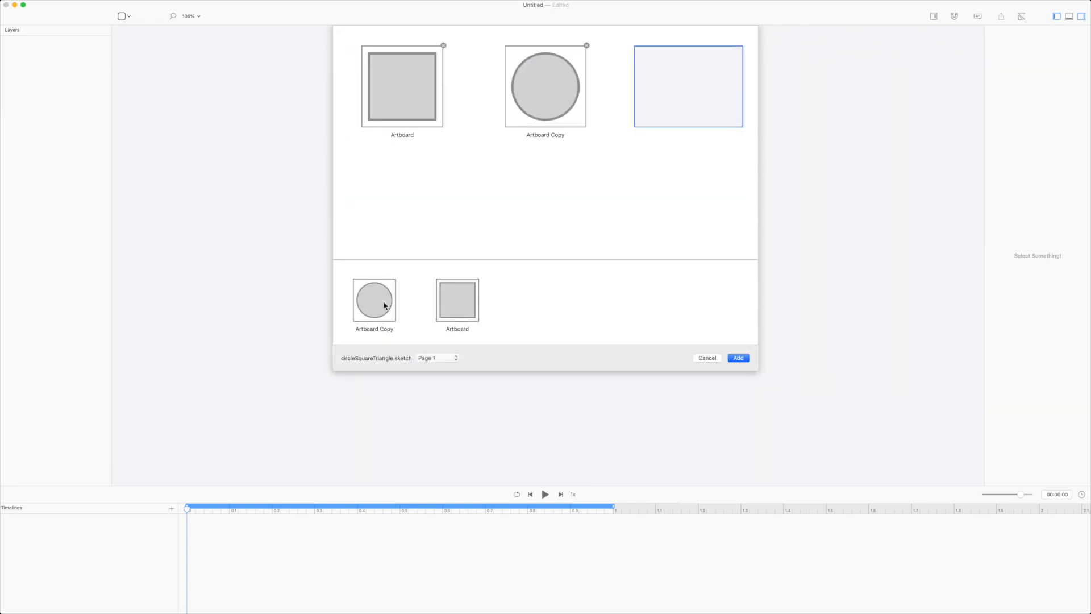
click(739, 358)
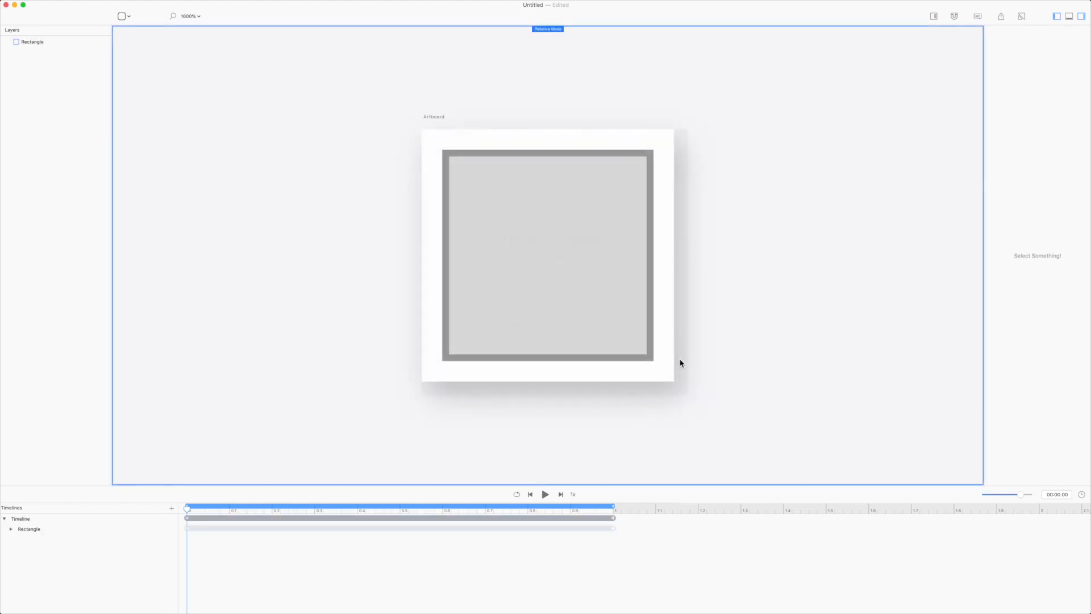
key(space)
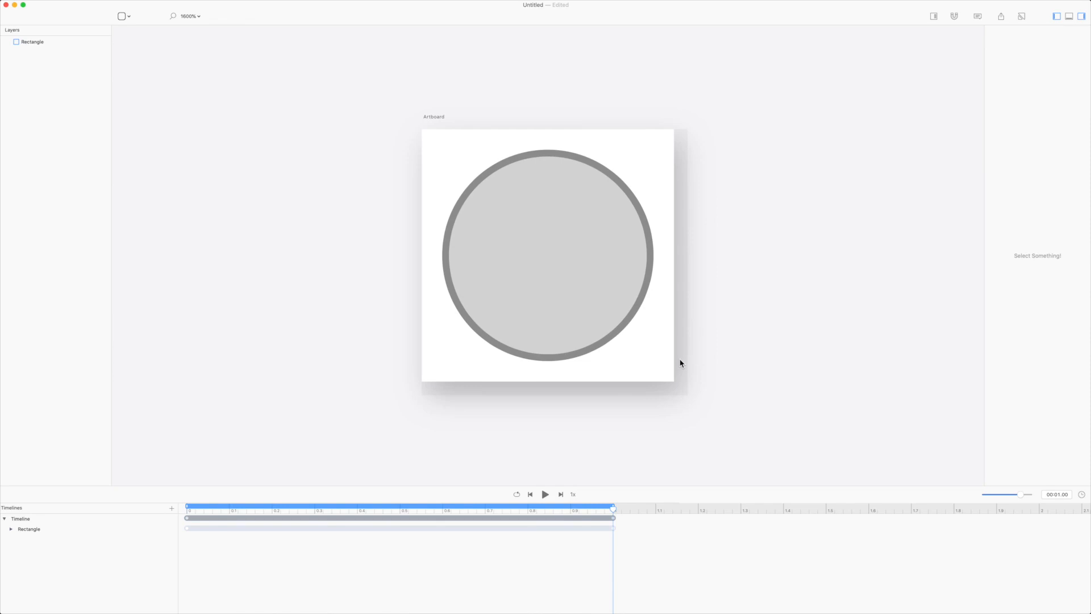
key(space)
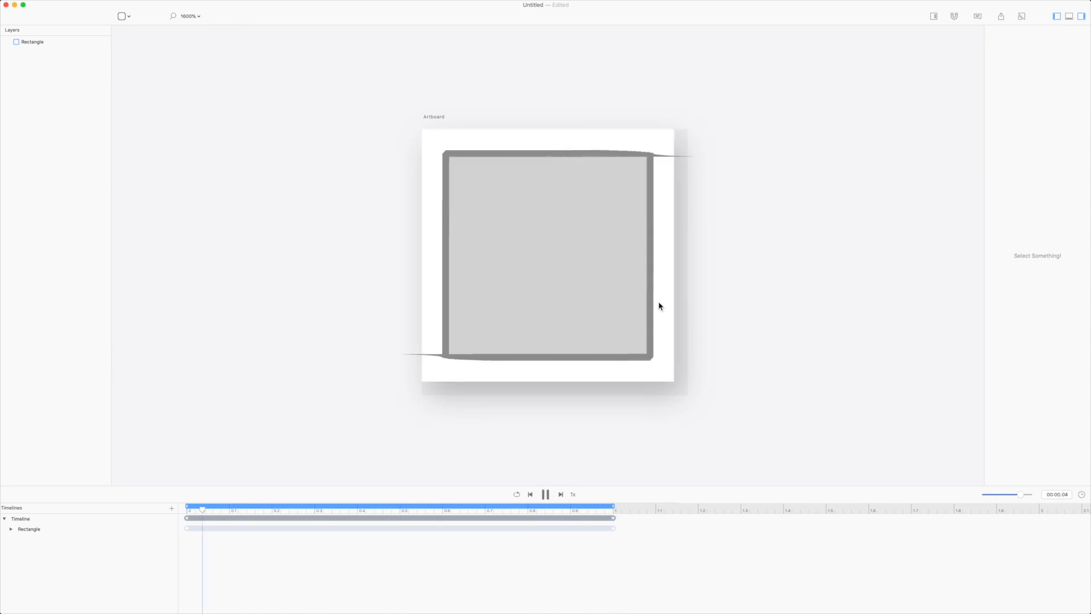
Switch back to Sketch and examine the vector points of the square and the circle.
key(super+Tab)
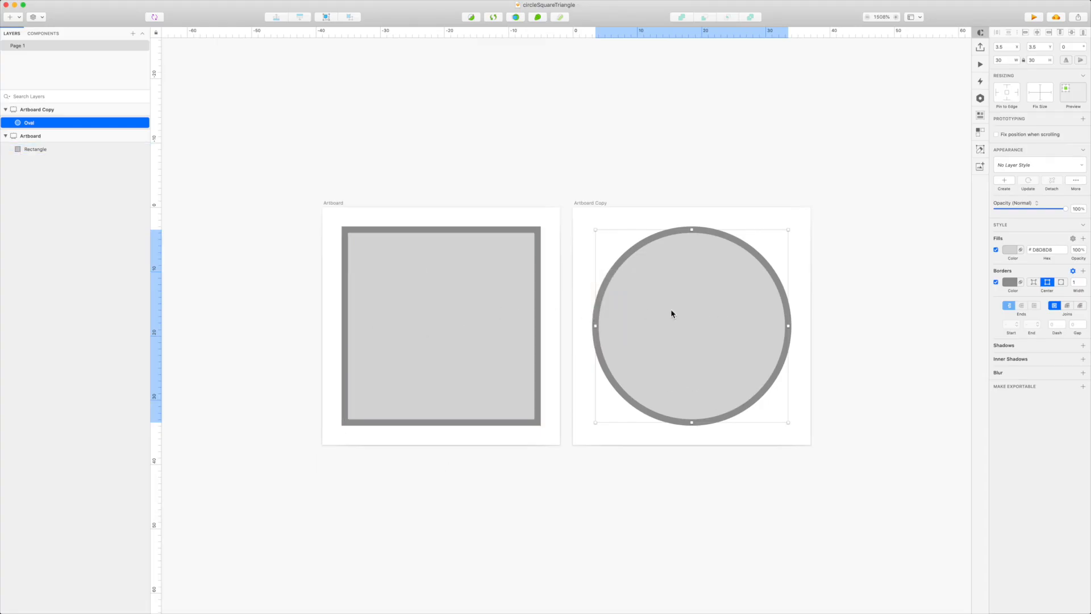
double_click(440, 280)
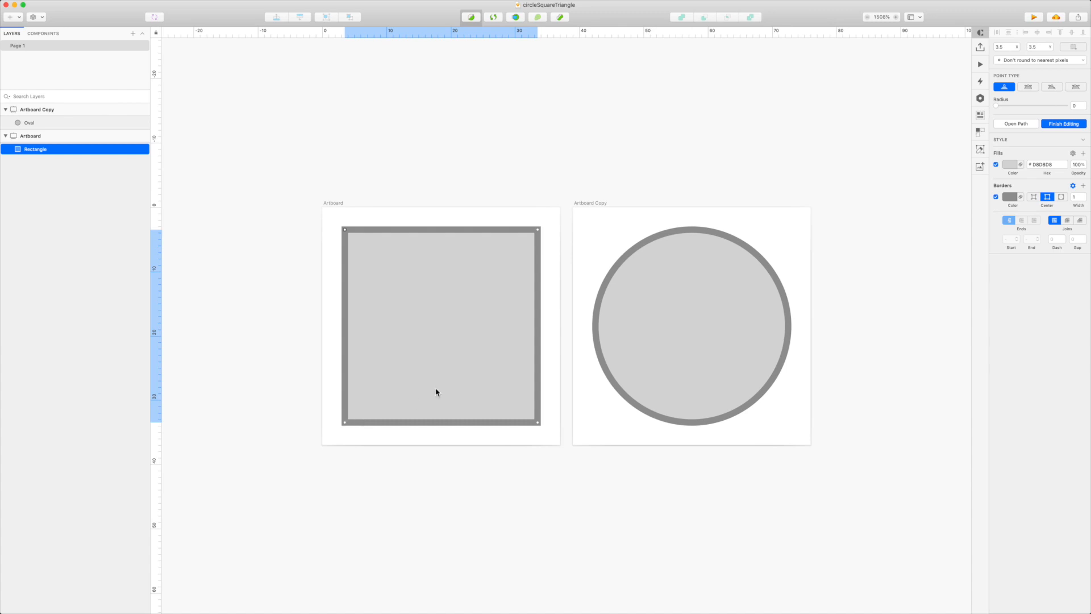
key(Return)
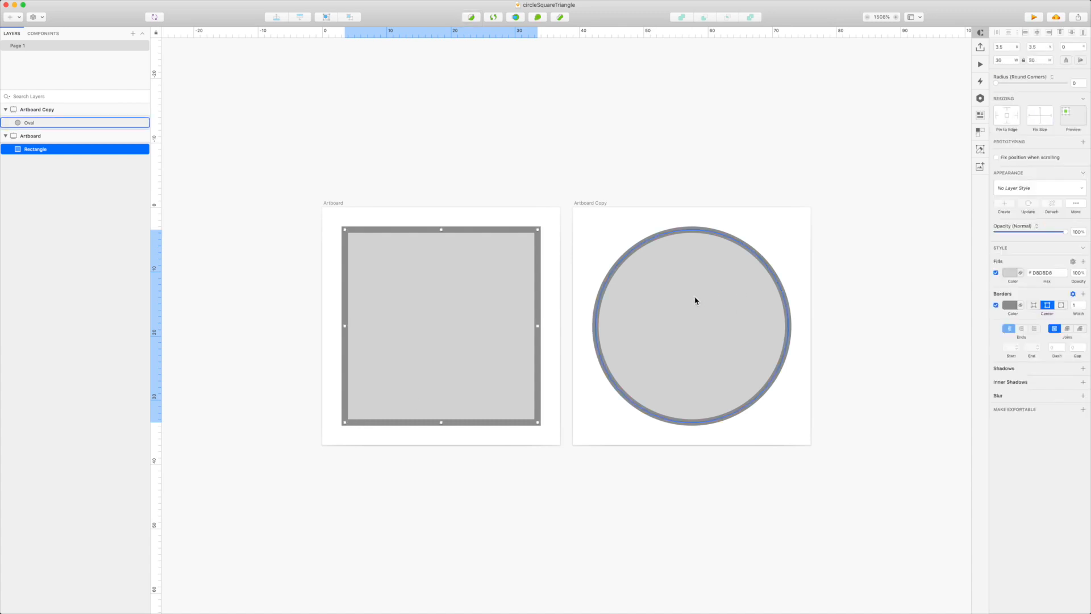
key(Return)
key(Return)
click(653, 303)
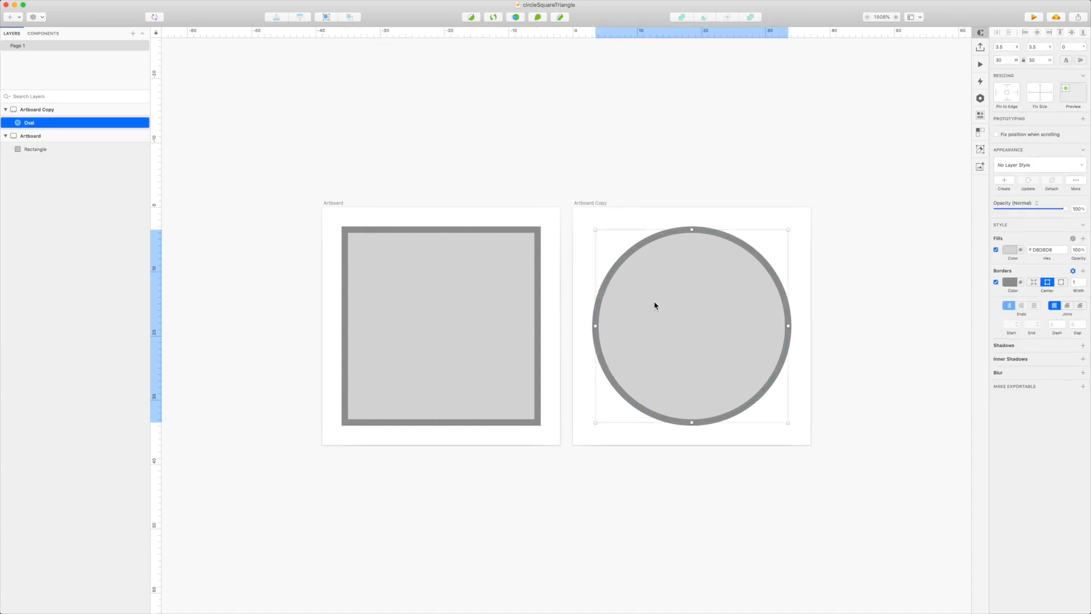
Compare the point types and path points of the circle and the square in point-editing mode.
key(Return)
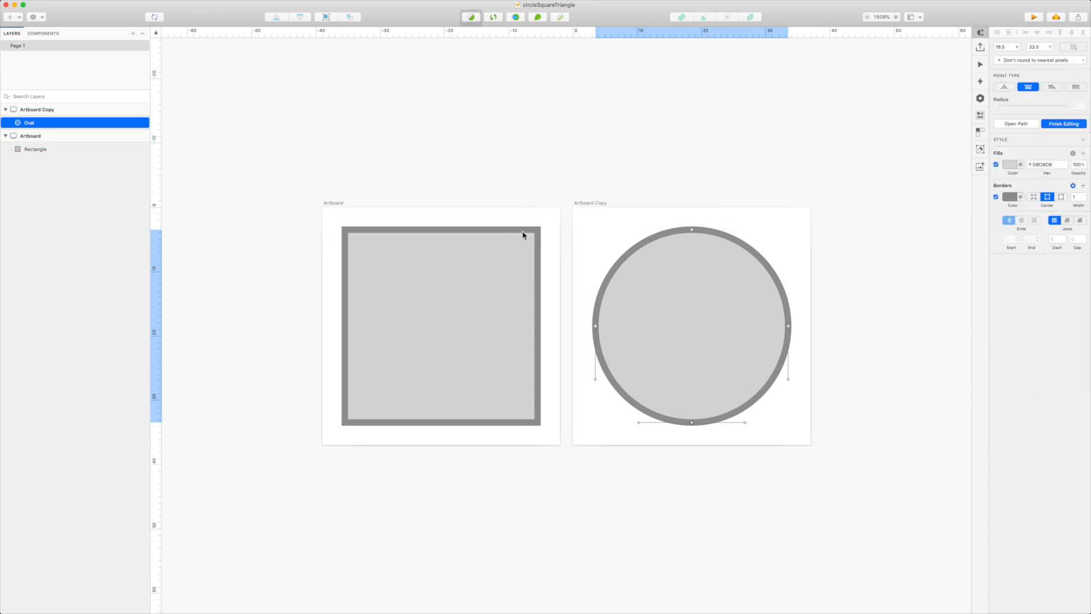
click(533, 248)
double_click(533, 248)
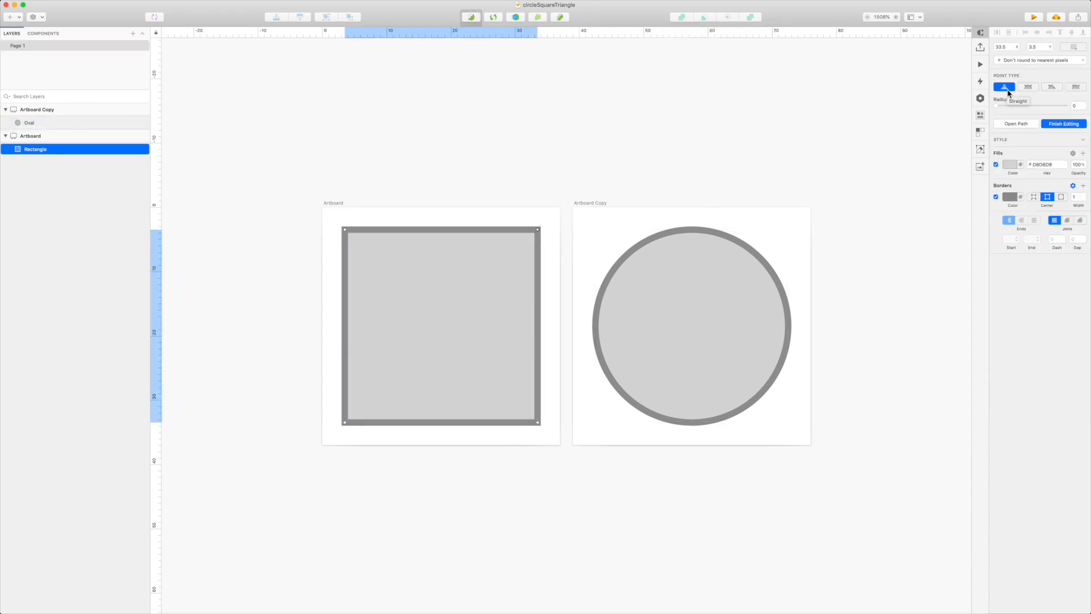
key(Escape)
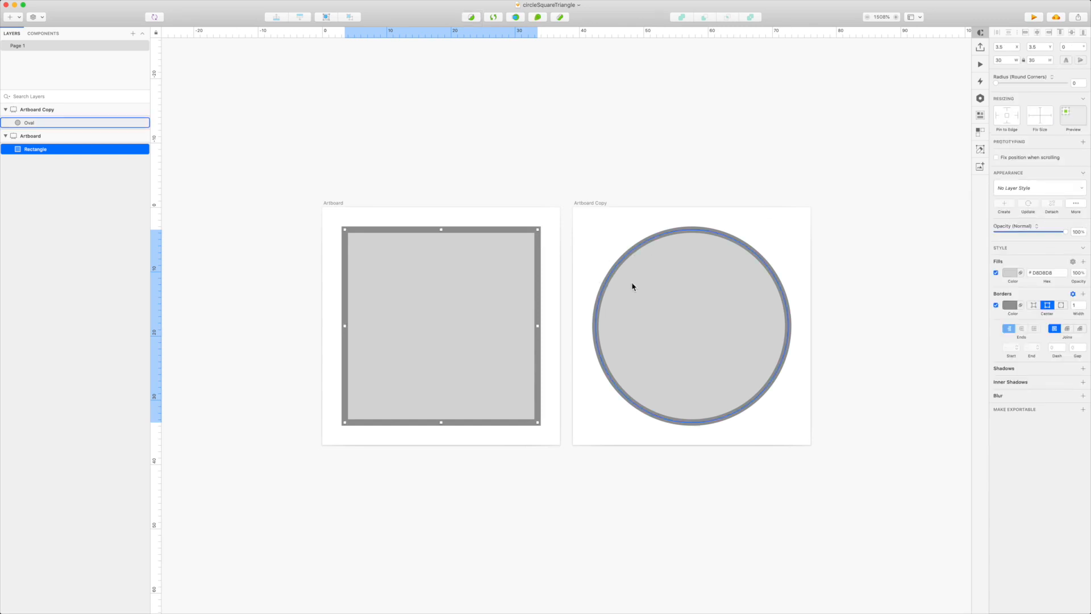
click(474, 170)
click(519, 261)
double_click(445, 289)
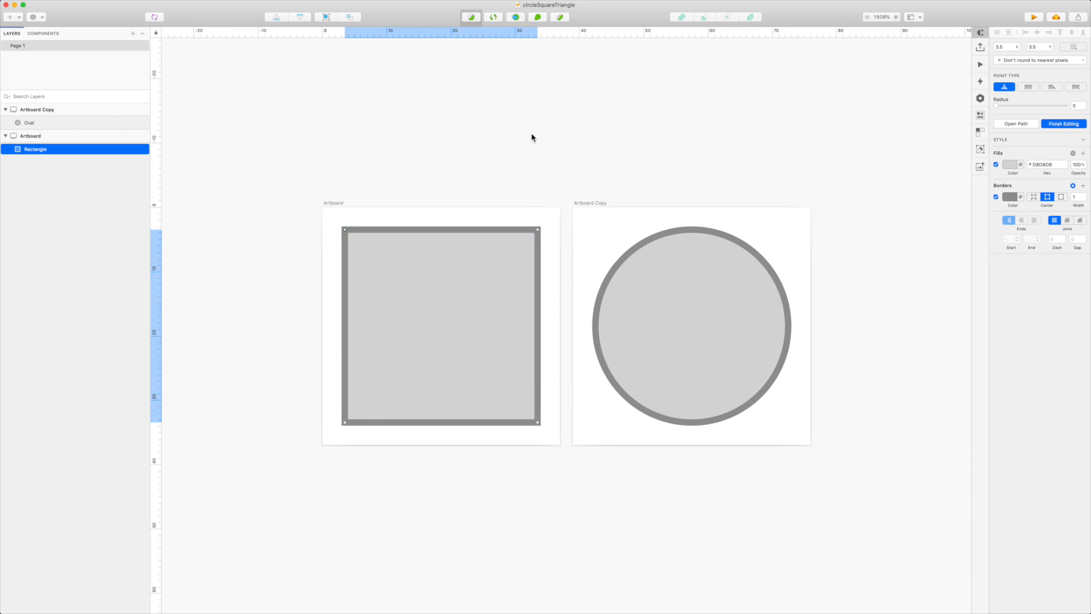
Switch to Flow, select the shape at the end of the transition and turn on Relative Mode.
key(super+Tab)
click(550, 214)
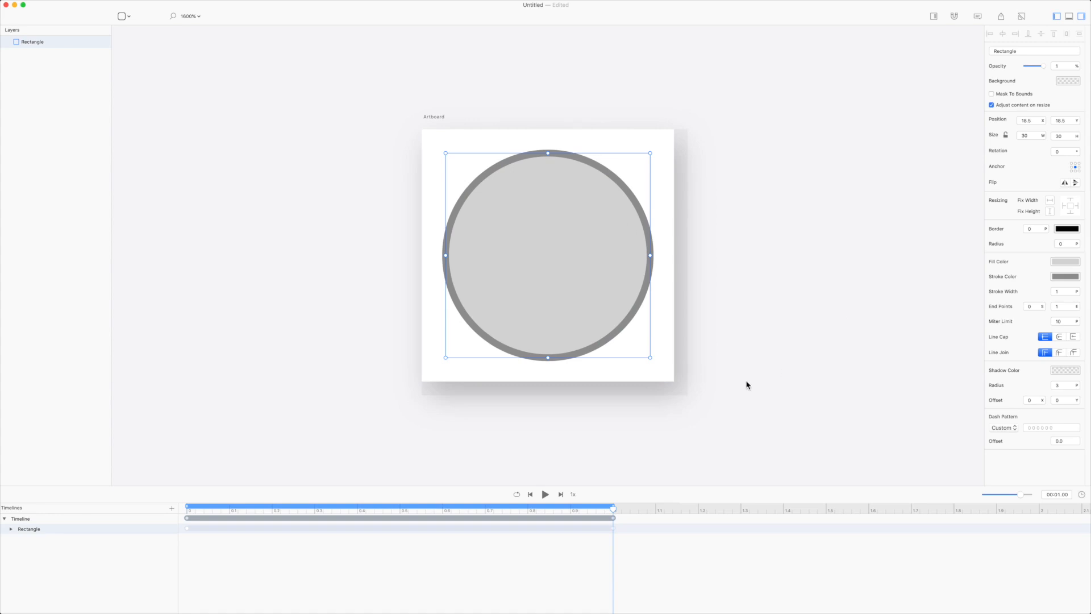
key(r)
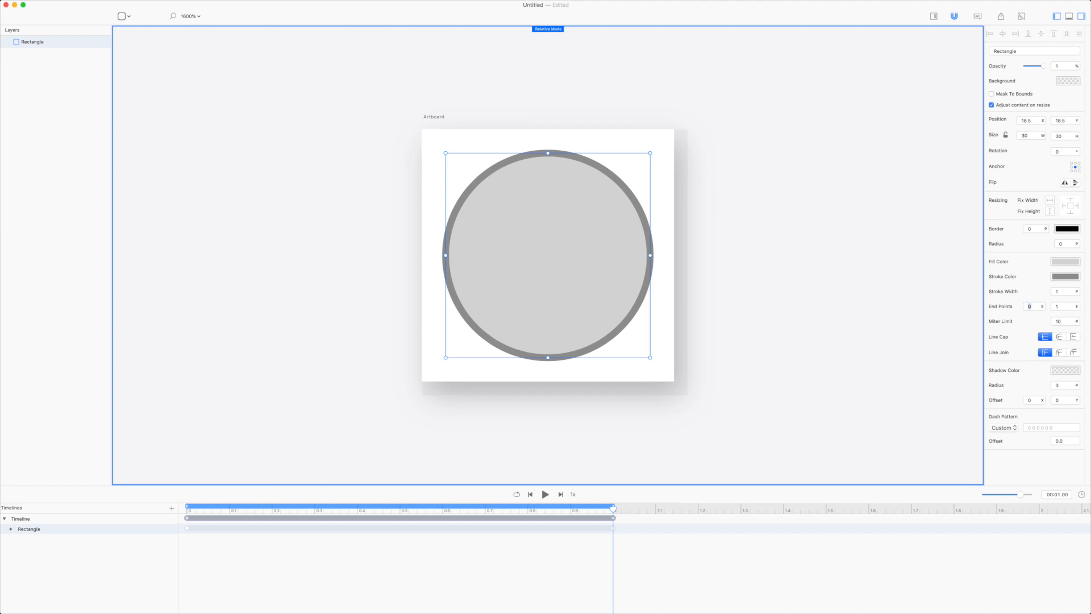
Step the circle's starting End Points value up to 0.2 and back to 0 to trace where its path begins.
key(Up)
key(Up)
key(Up)
key(Up)
key(Up)
key(Down)
key(Down)
key(Down)
key(Down)
key(Down)
key(Up)
key(Up)
key(Up)
key(Down)
key(Down)
key(Down)
key(Down)
key(Up)
key(Up)
key(Up)
key(Up)
key(Up)
key(Up)
key(Up)
key(Up)
key(Up)
key(Up)
key(Up)
key(Up)
key(Up)
key(Up)
key(Up)
key(Up)
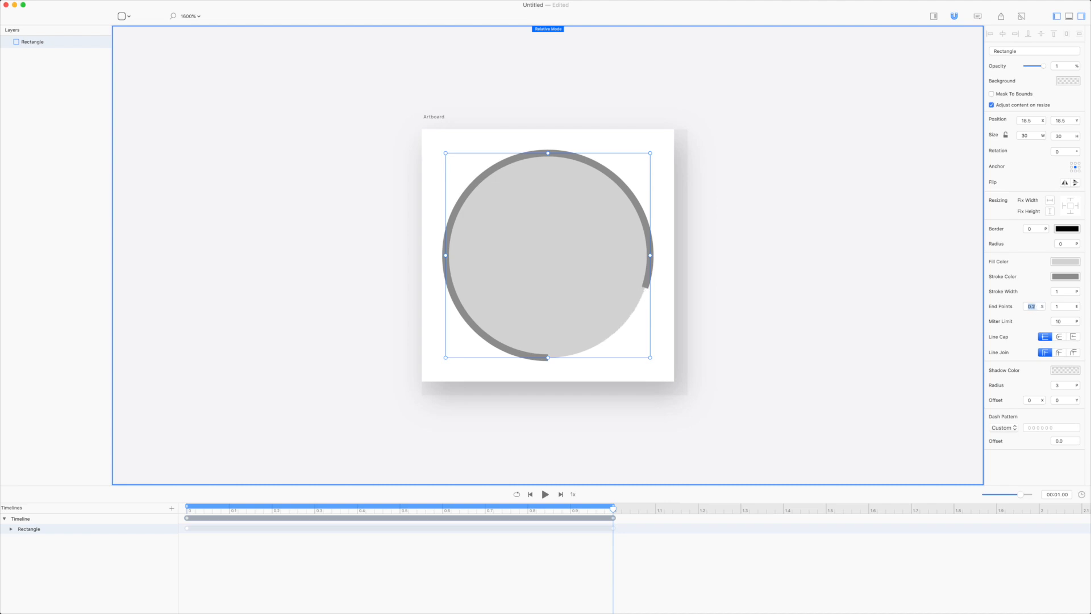
key(Down)
key(Down)
key(Down)
key(Down)
key(Down)
key(Down)
key(Down)
key(Down)
key(Down)
key(Down)
key(Down)
key(Down)
key(Down)
key(Down)
key(Down)
key(Down)
key(Down)
key(Down)
key(Down)
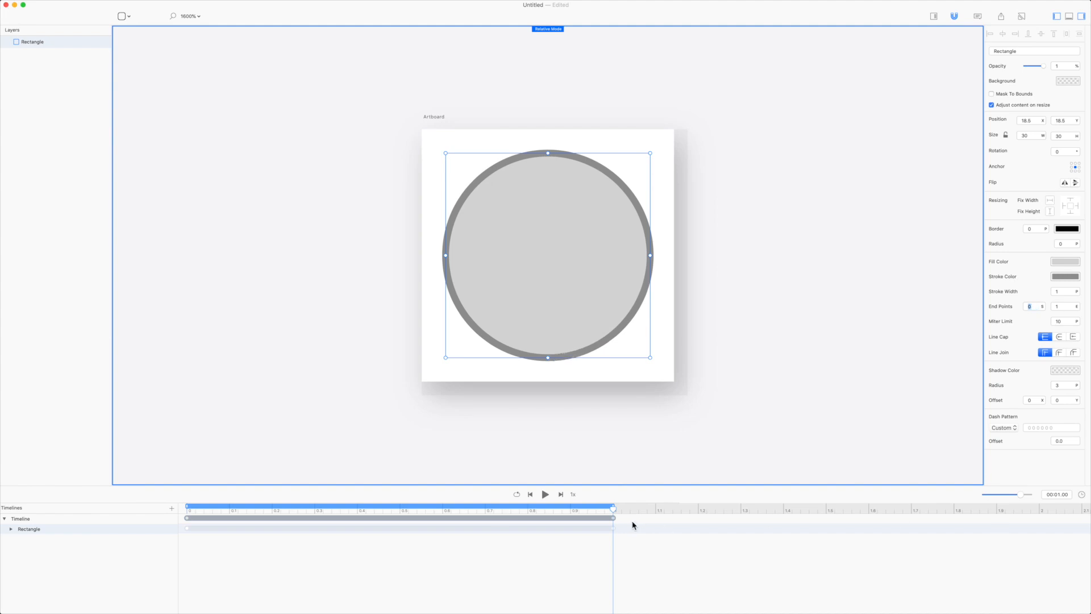
Move the playhead to the start of the timeline and step up the square's starting End Points value to trace its path origin.
drag(613, 510, 127, 519)
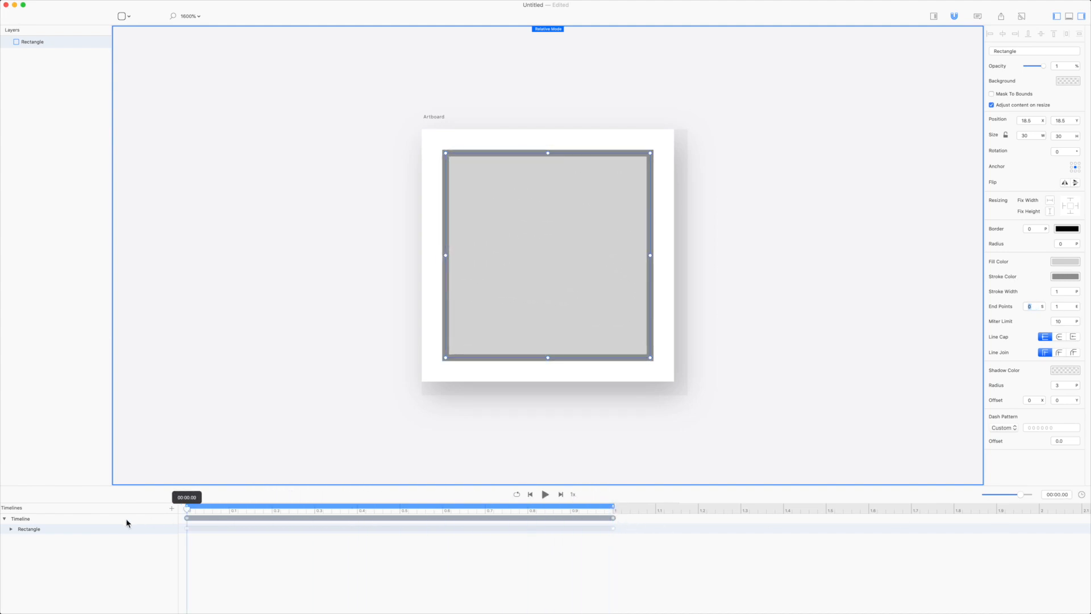
click(1036, 307)
key(Up)
key(Up)
key(Up)
key(Up)
key(Up)
key(Up)
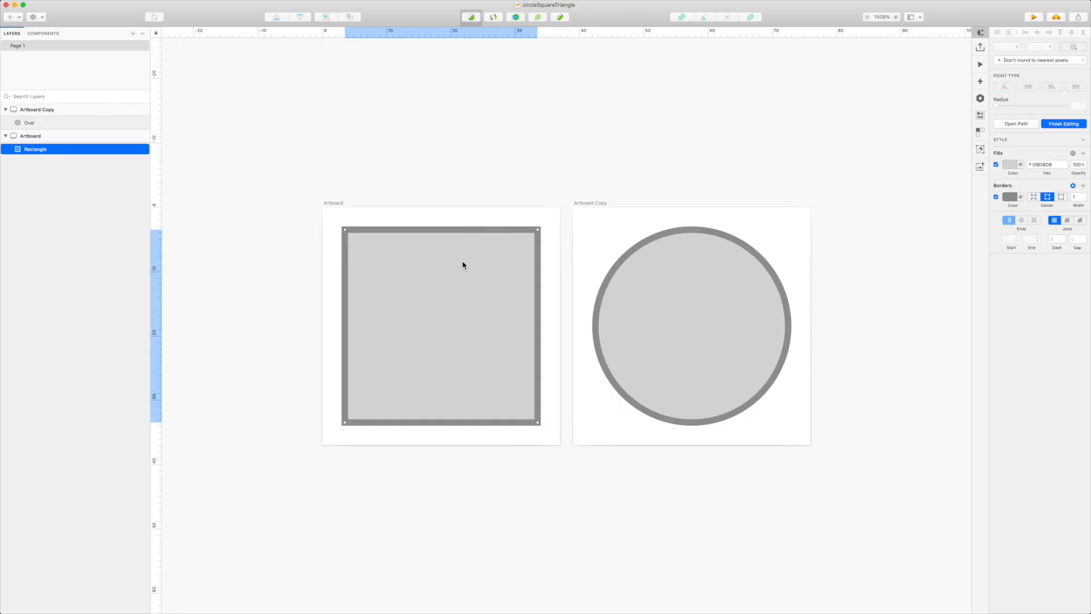
Leave point editing in Sketch, rotate the square by 180 degrees and save the document.
key(Escape)
click(300, 296)
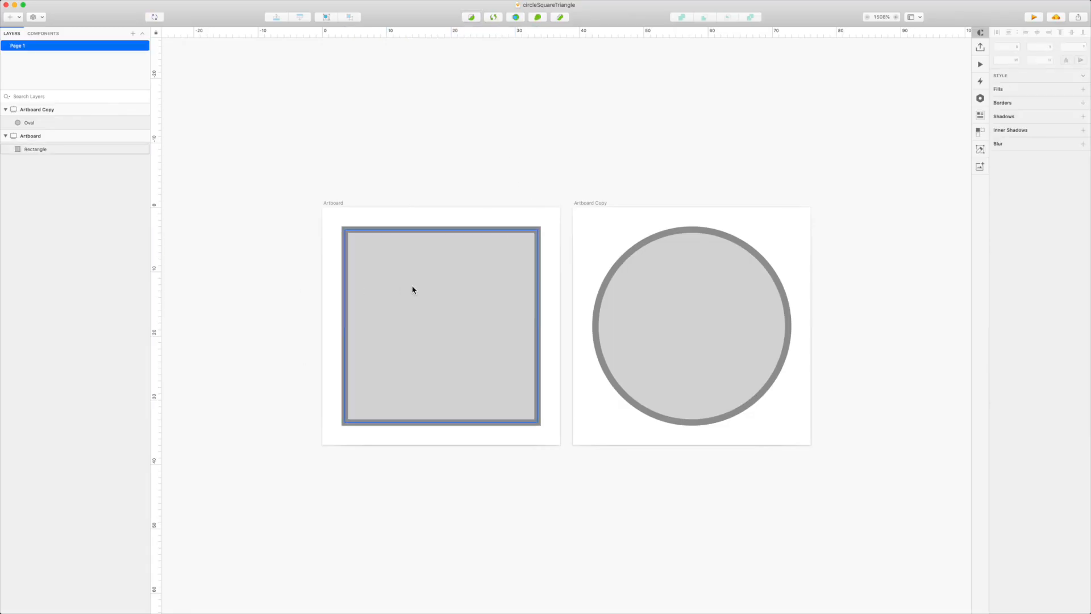
click(420, 290)
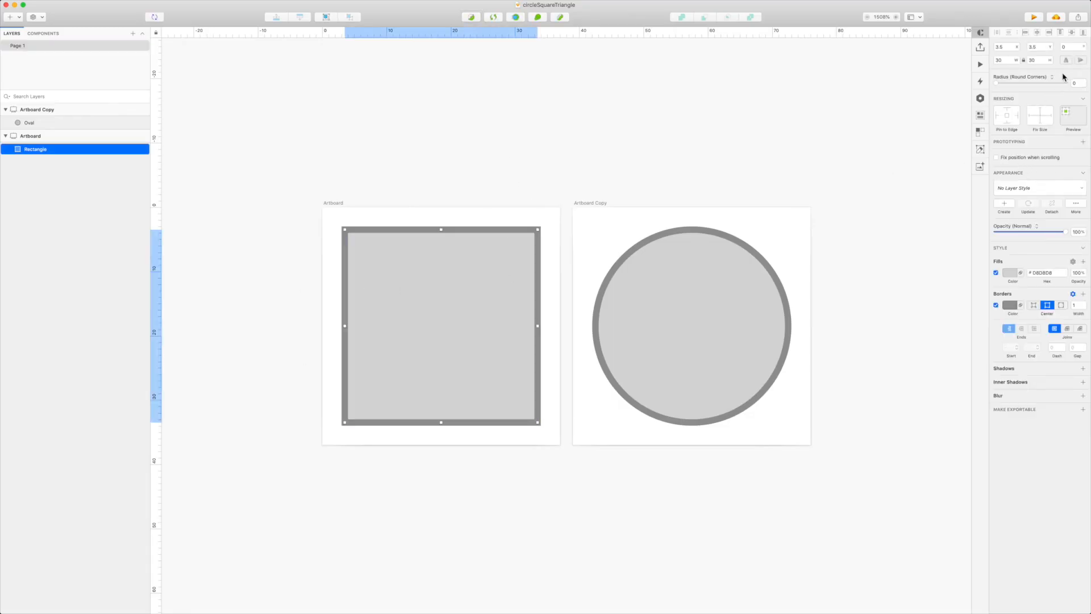
click(1070, 47)
key(Return)
key(super+s)
right_click(409, 307)
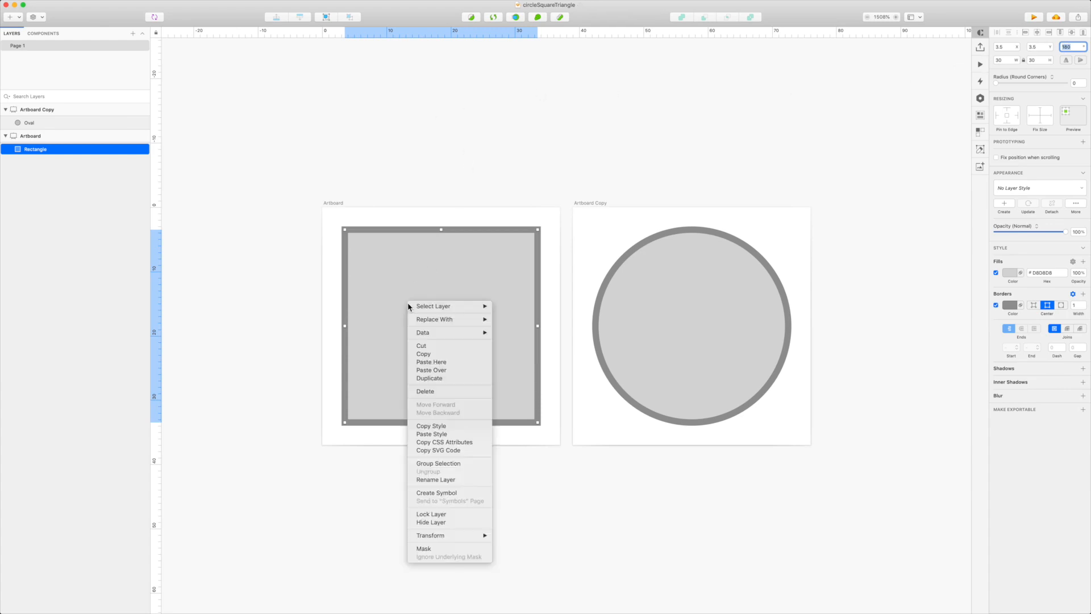
click(460, 174)
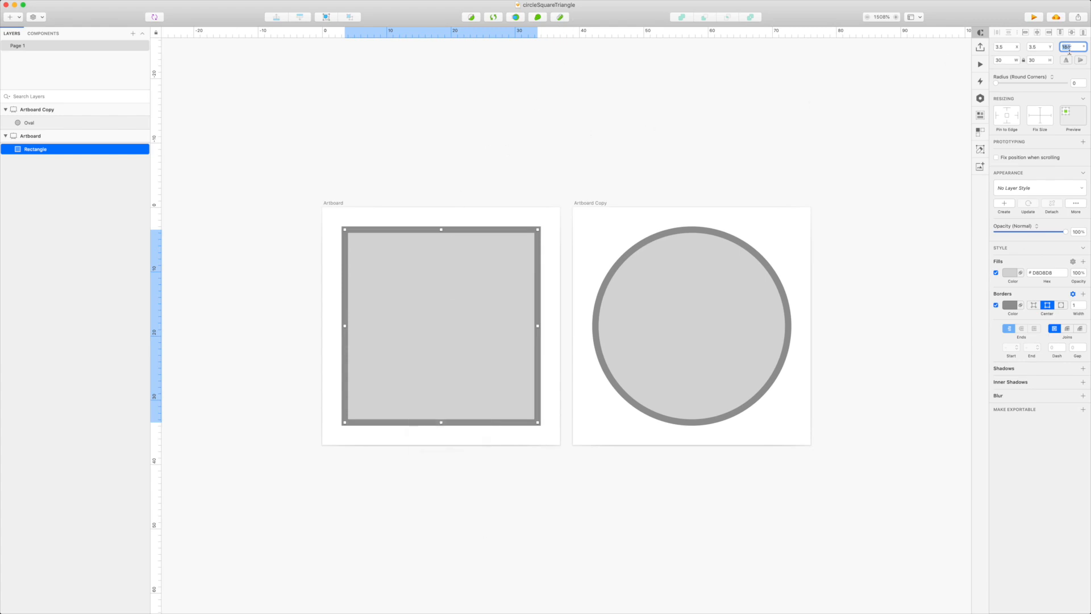
Flatten the rotated square and save the document.
click(763, 107)
click(494, 261)
click(559, 19)
click(581, 97)
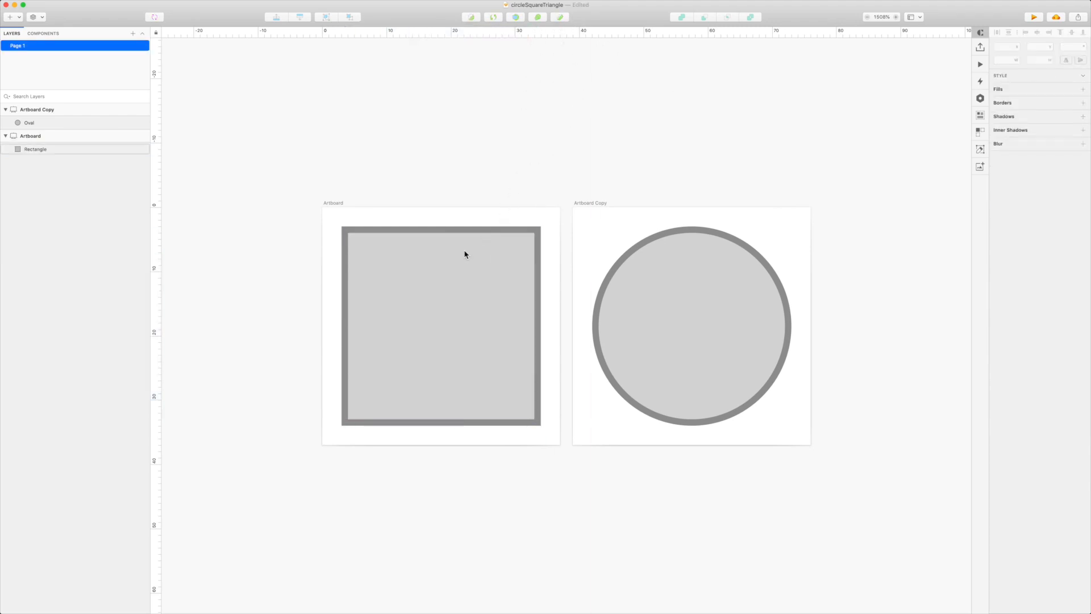
key(super+s)
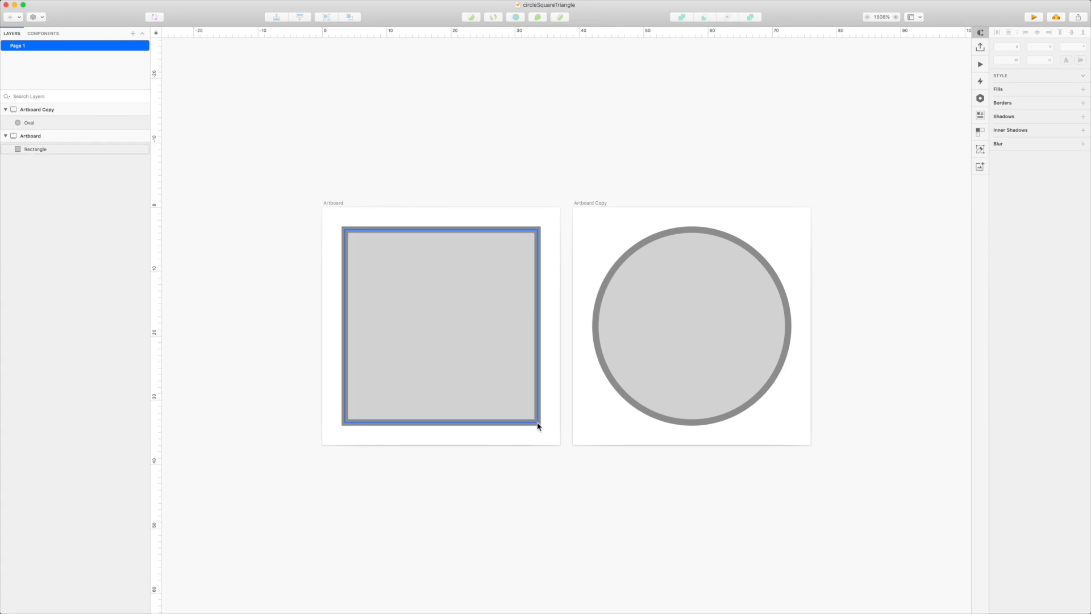
key(super+Tab)
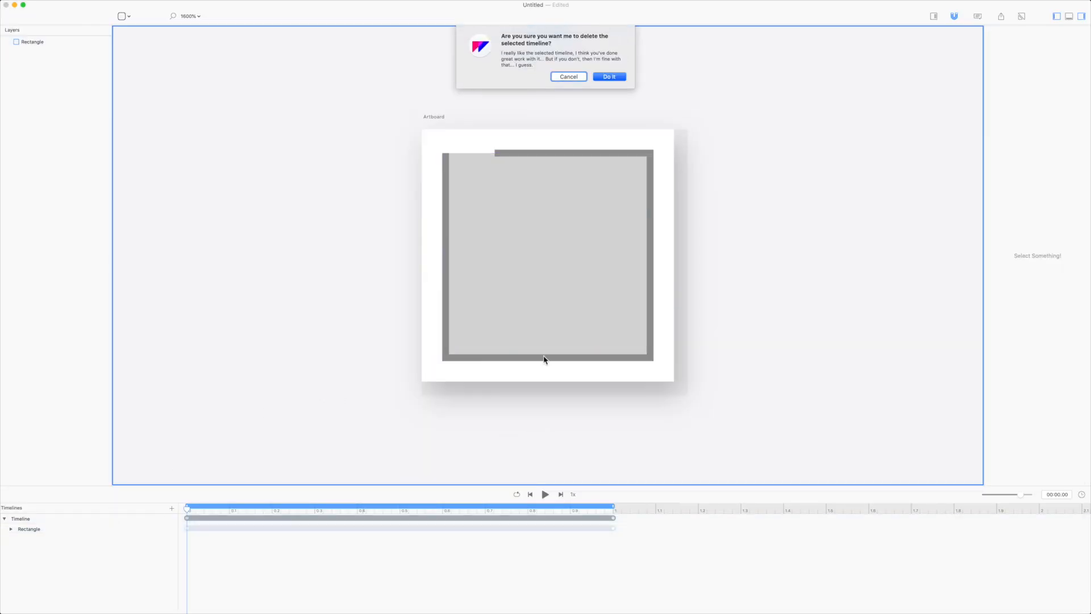
key(Return)
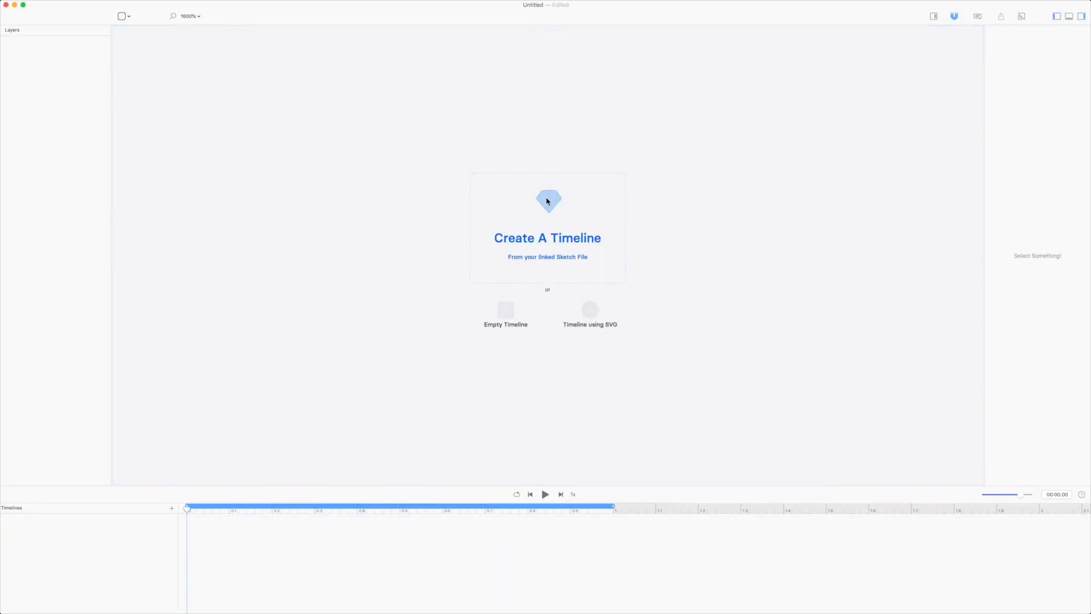
key(super+Tab)
key(super+Tab)
key(super+Tab)
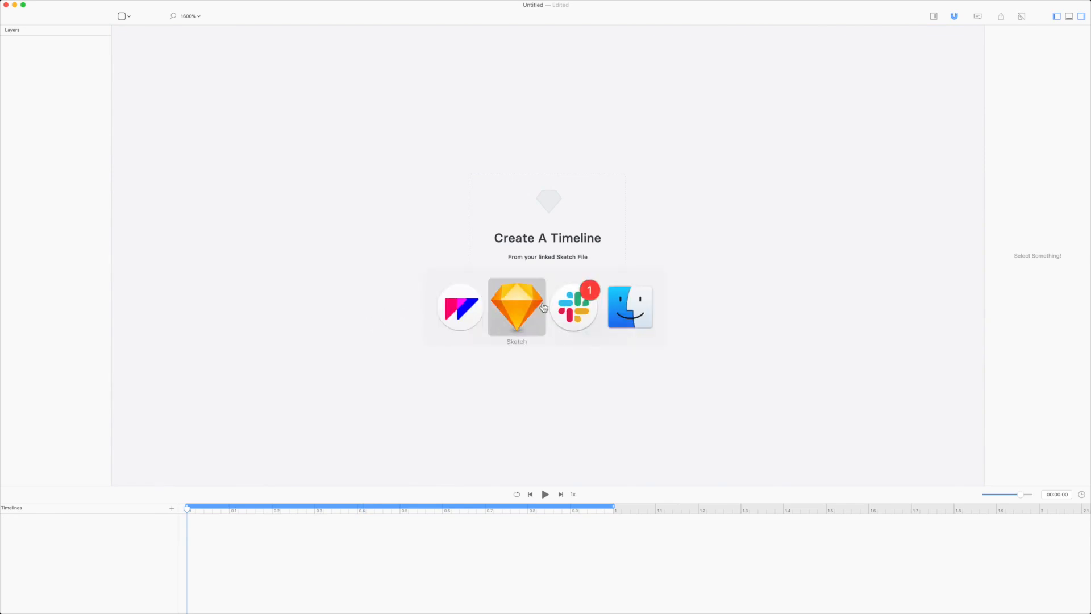
click(571, 308)
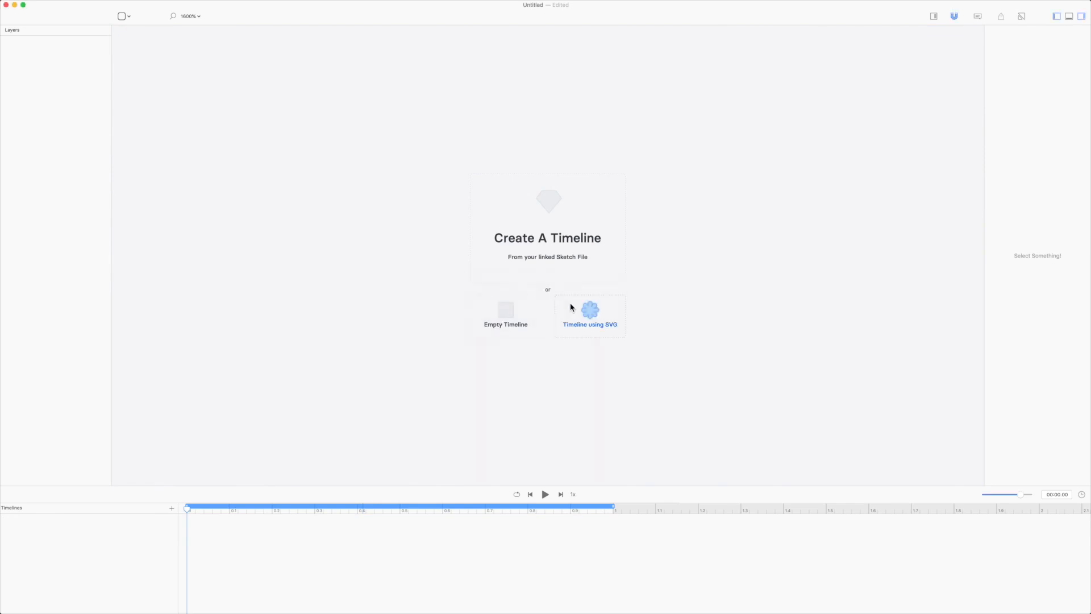
key(super+Tab)
click(653, 279)
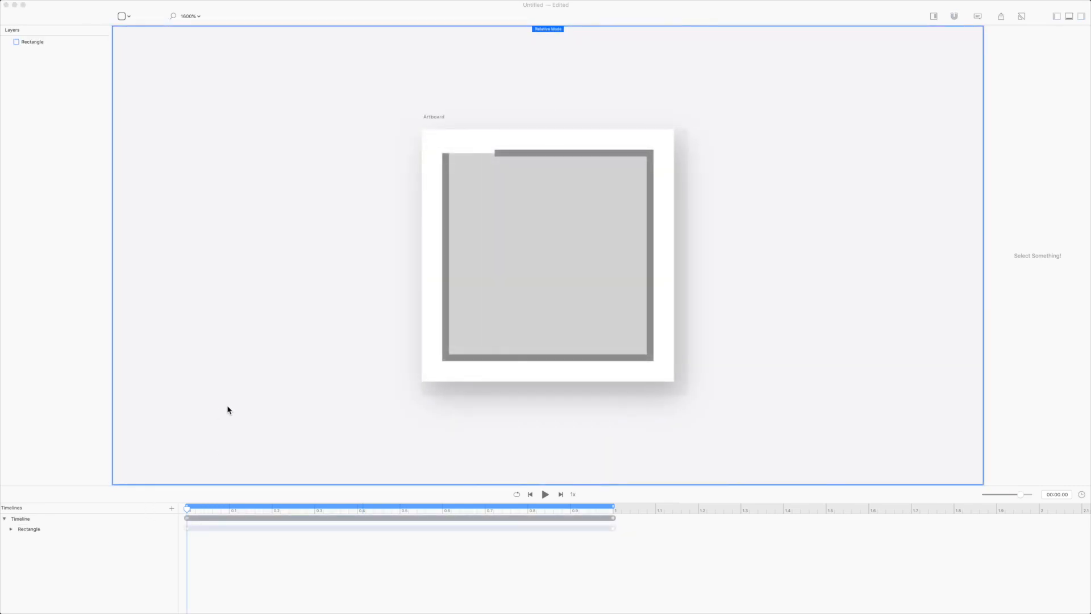
key(super+Tab)
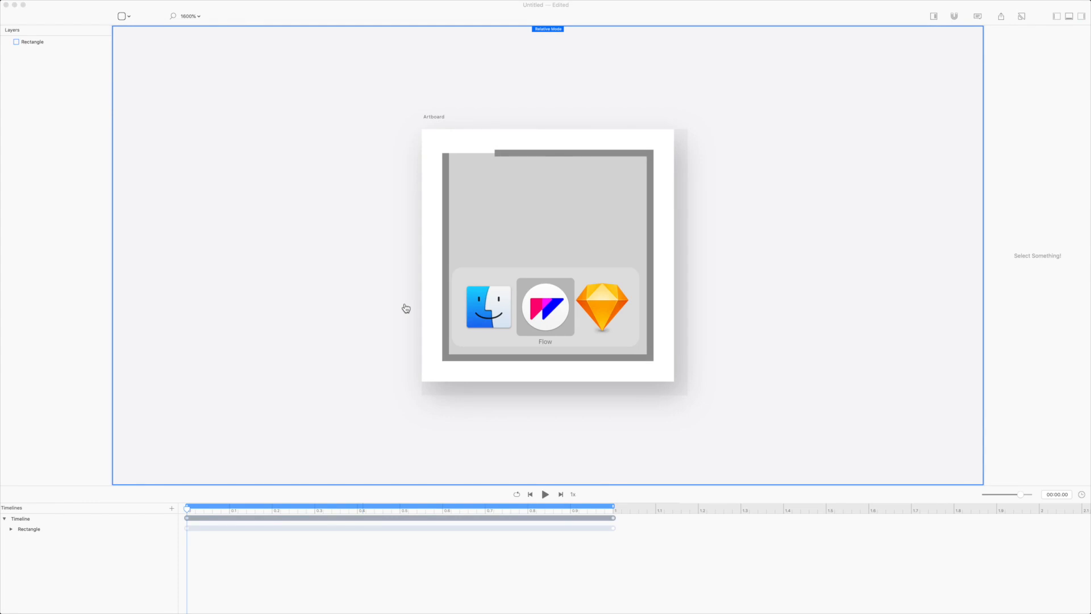
key(super+Tab)
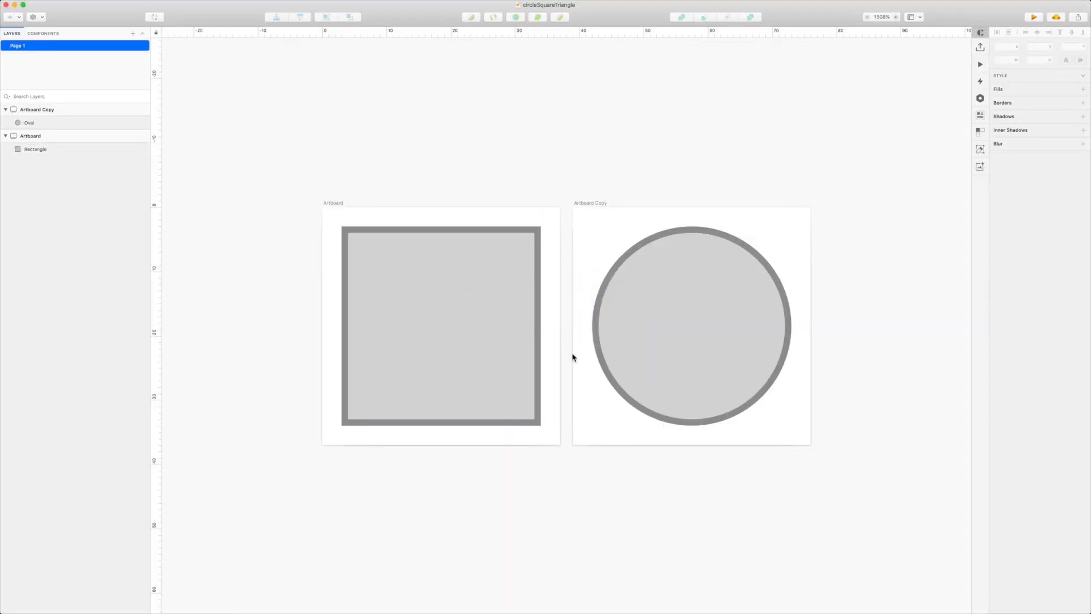
Switch to Flow and delete the existing square-to-circle timeline.
key(super+Tab)
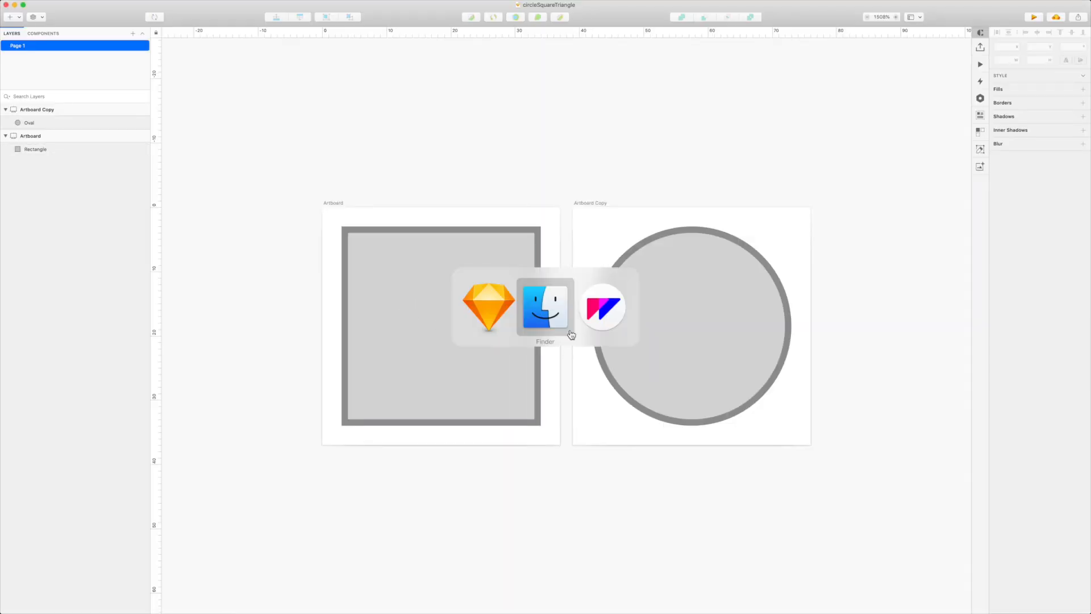
key(super+Tab)
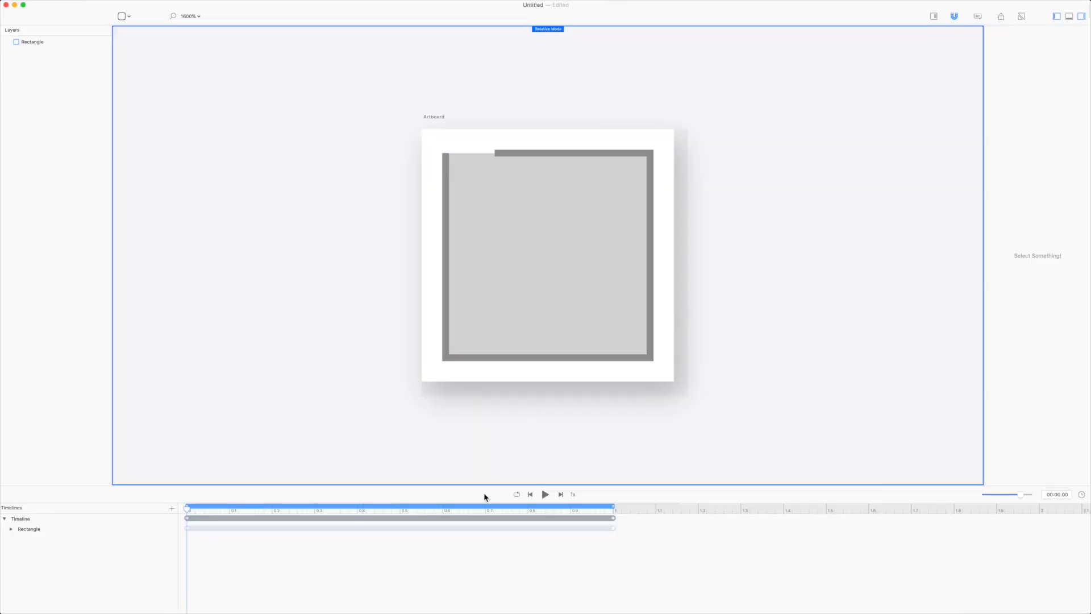
key(BackSpace)
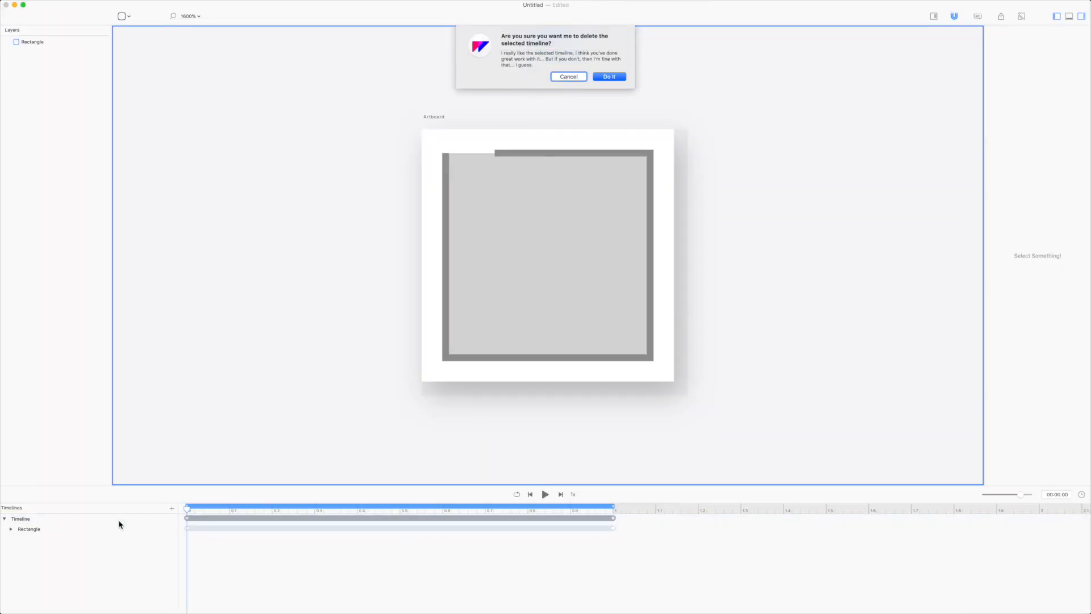
click(609, 77)
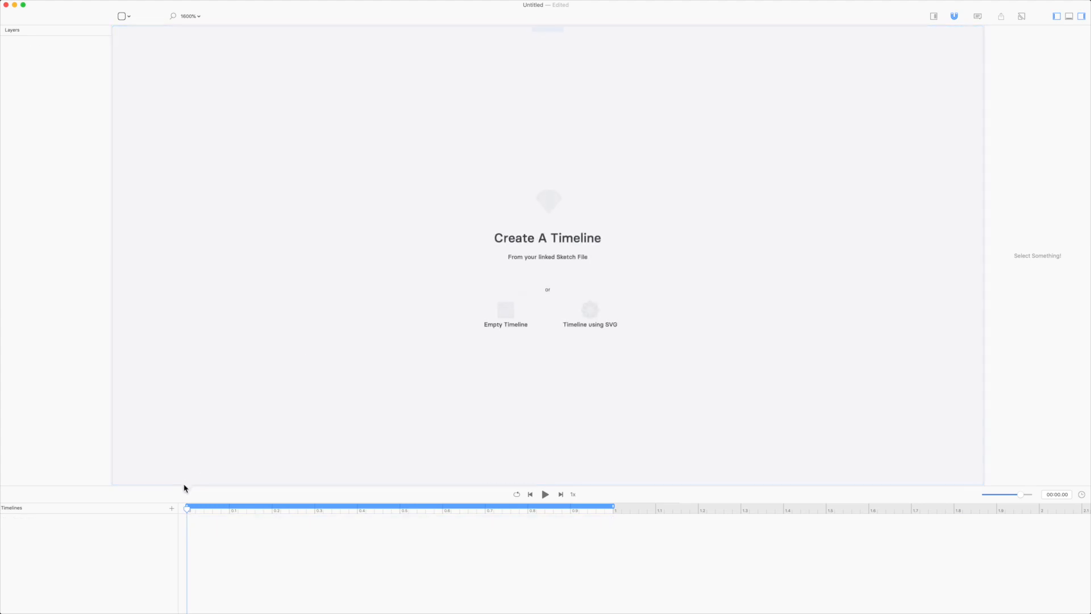
Create a new timeline from the square artboard followed by the circle artboard and play the transition.
click(173, 509)
click(445, 302)
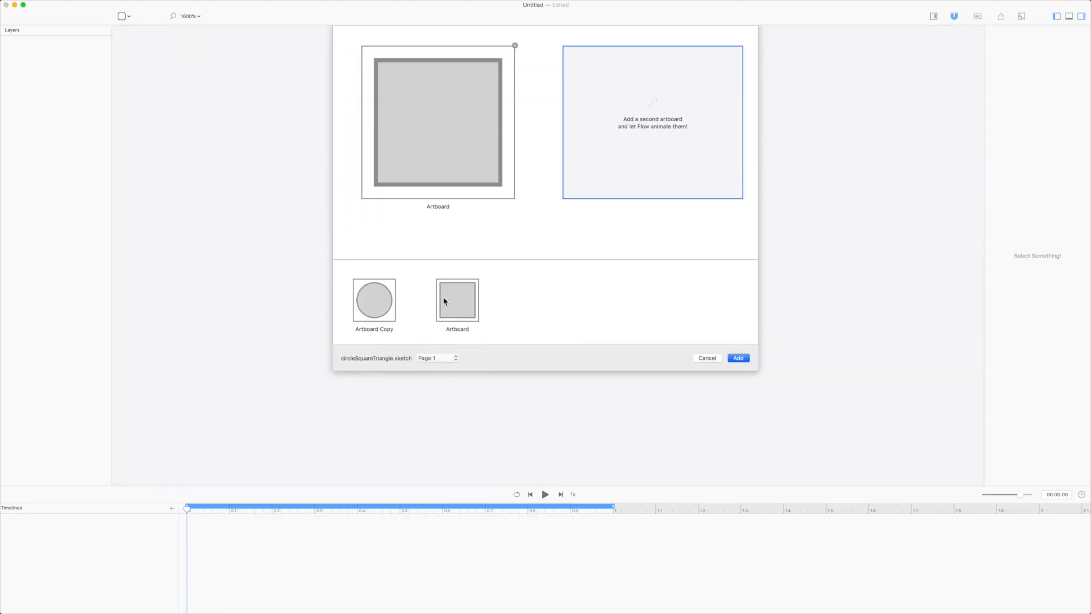
click(384, 302)
click(742, 359)
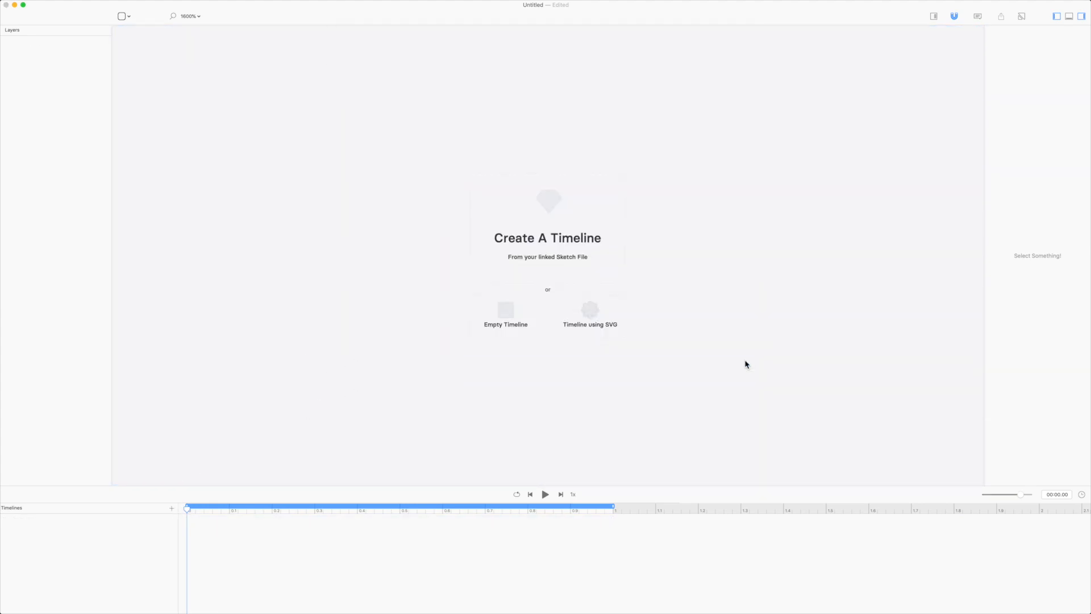
click(547, 498)
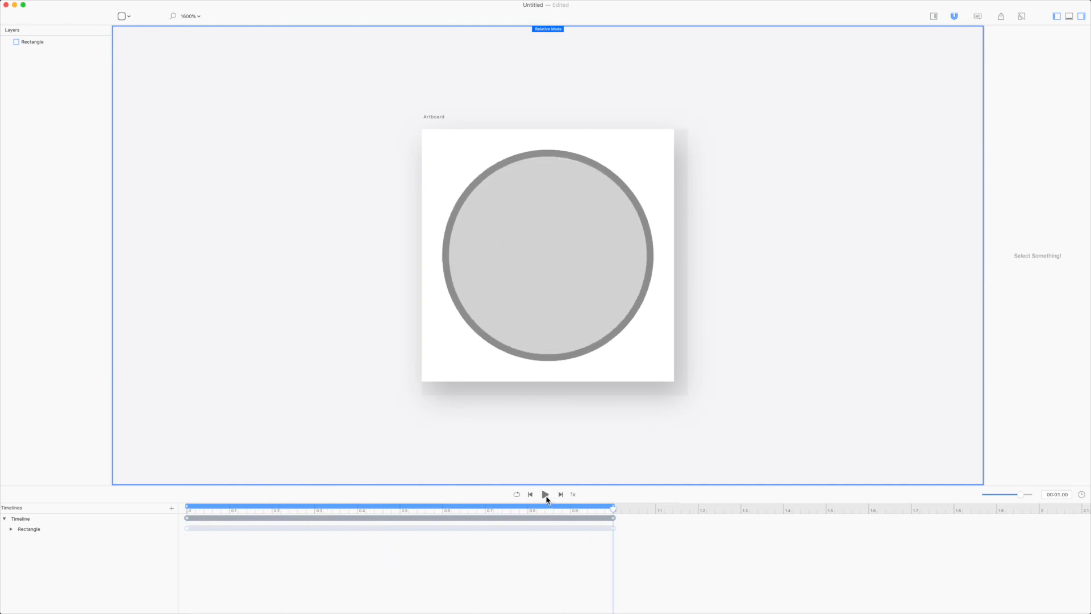
click(546, 498)
click(546, 495)
Switch to Sketch and move the square's lower-left vector point toward the upper right and its upper-right point toward the lower left.
key(super+Tab)
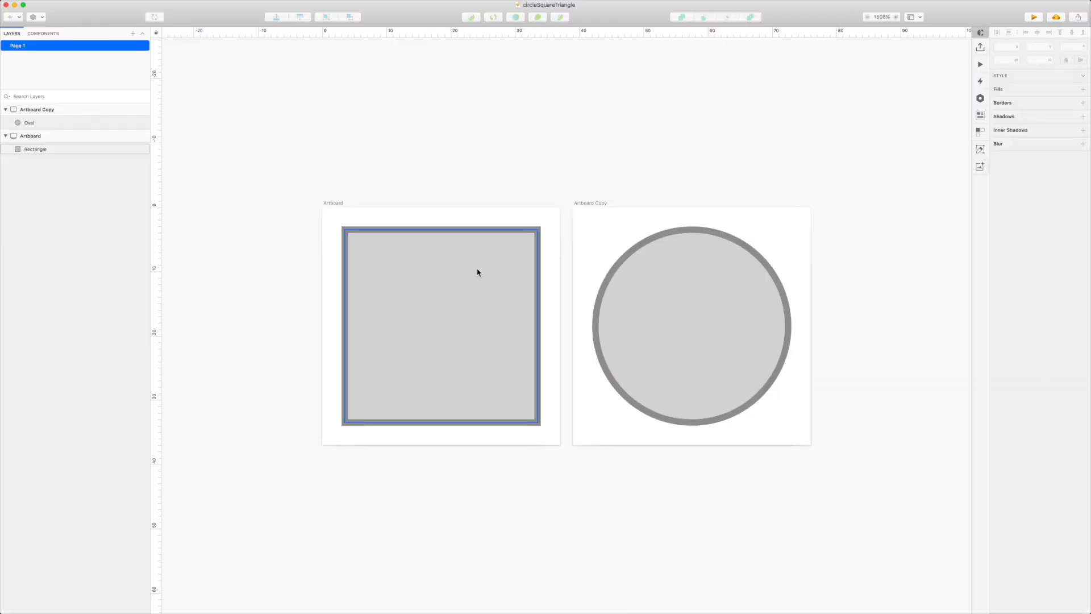
double_click(378, 383)
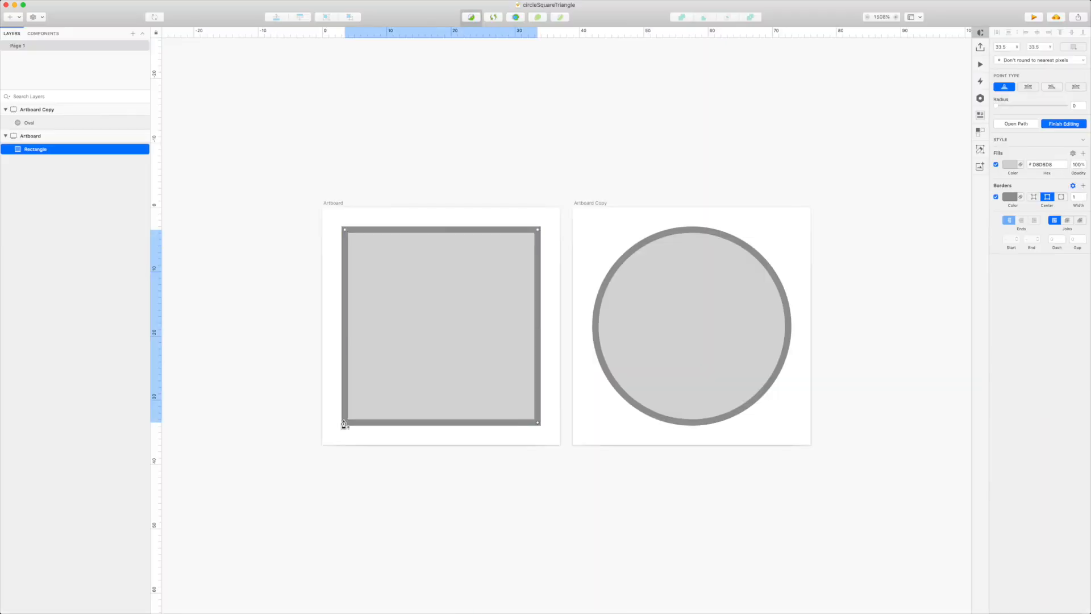
drag(345, 423, 491, 280)
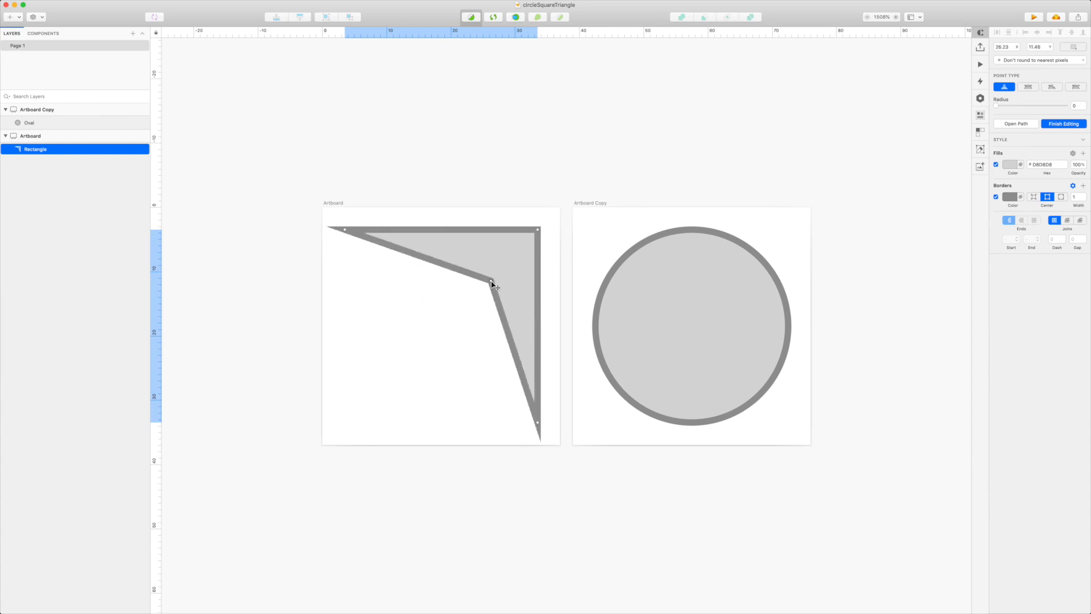
click(539, 230)
drag(539, 231, 385, 381)
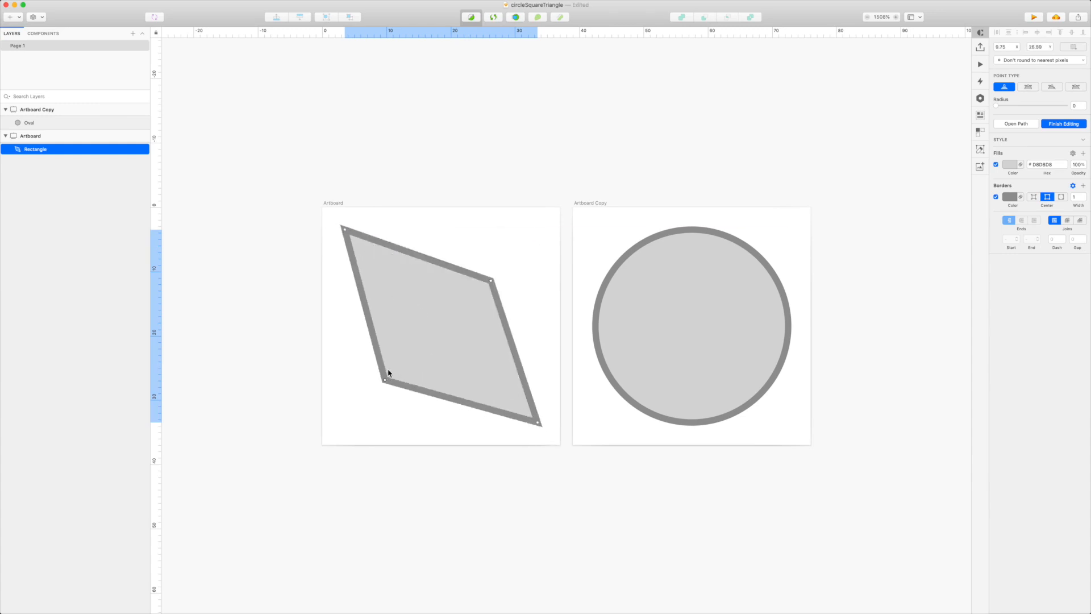
Align the shape's two leftmost vector points along their left edge and its two rightmost points along their right edge.
shift+click(345, 230)
click(1027, 33)
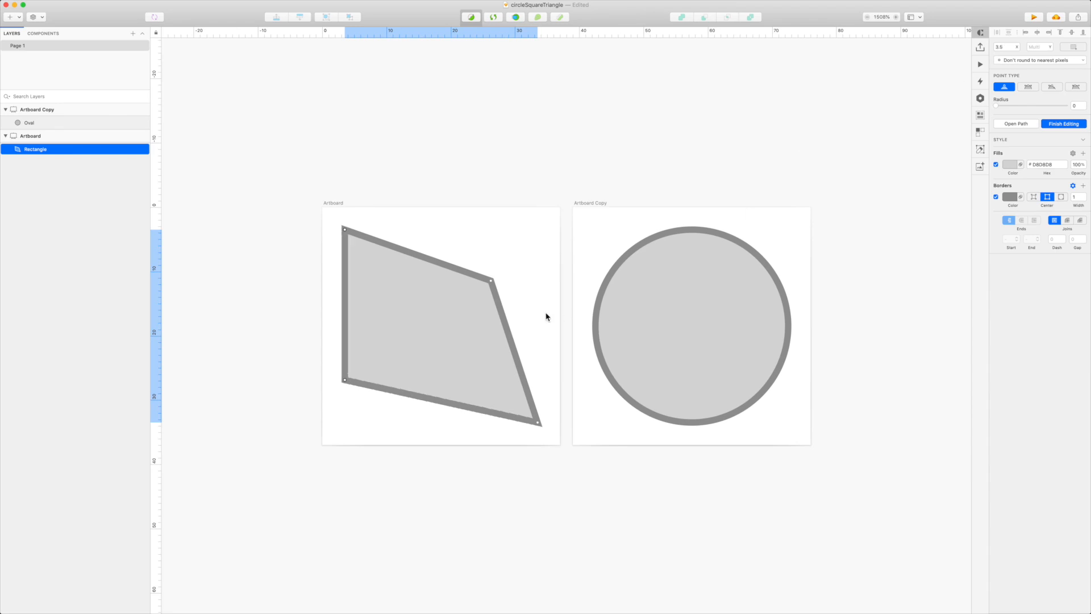
click(492, 280)
shift+click(538, 424)
click(1050, 33)
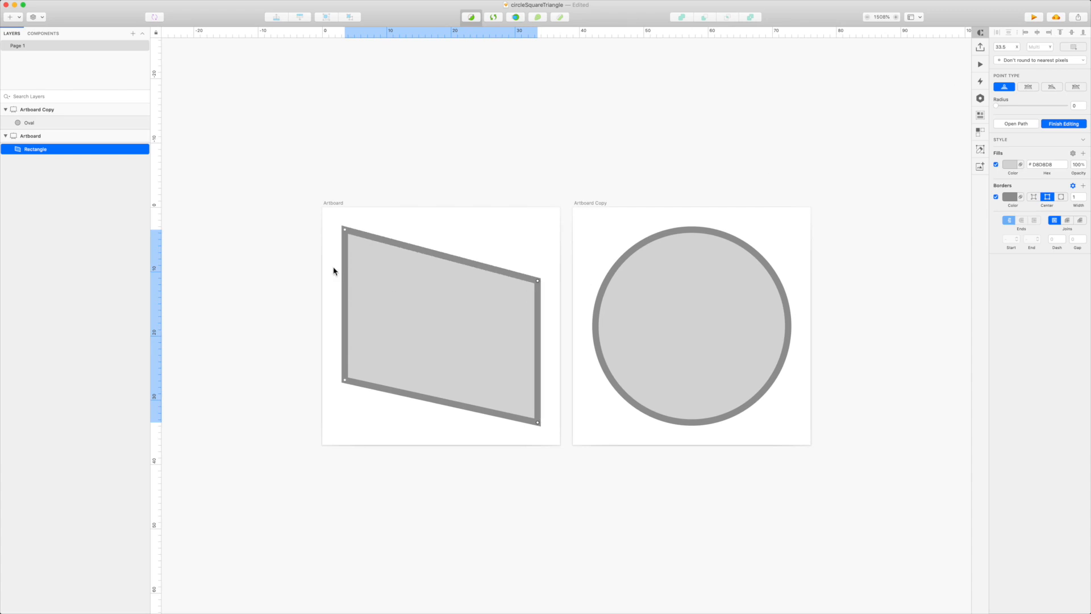
Align the two upper vector points along the top and the two lower points along the bottom to square up the shape.
click(344, 229)
shift+click(538, 281)
click(1060, 32)
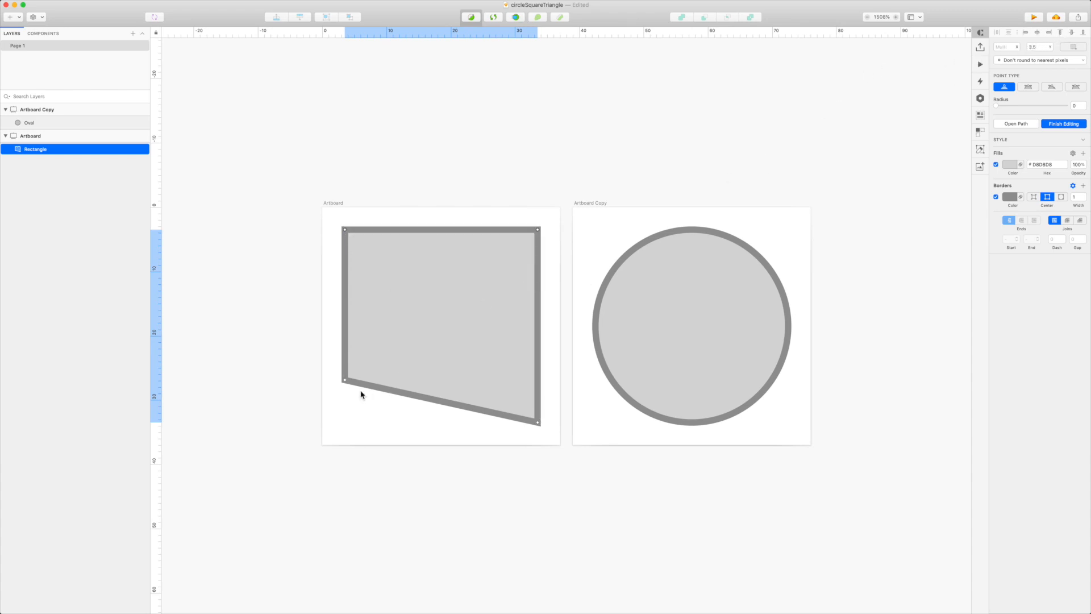
click(345, 380)
shift+click(538, 423)
click(1084, 34)
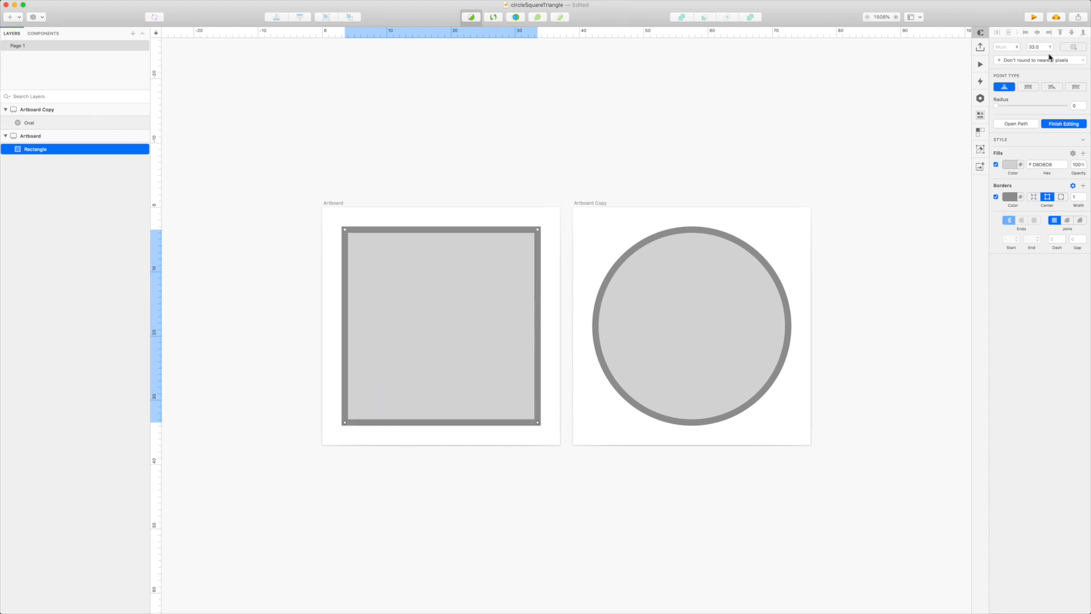
Switch to Flow and delete the current timeline made from the two artboards.
key(super+Tab)
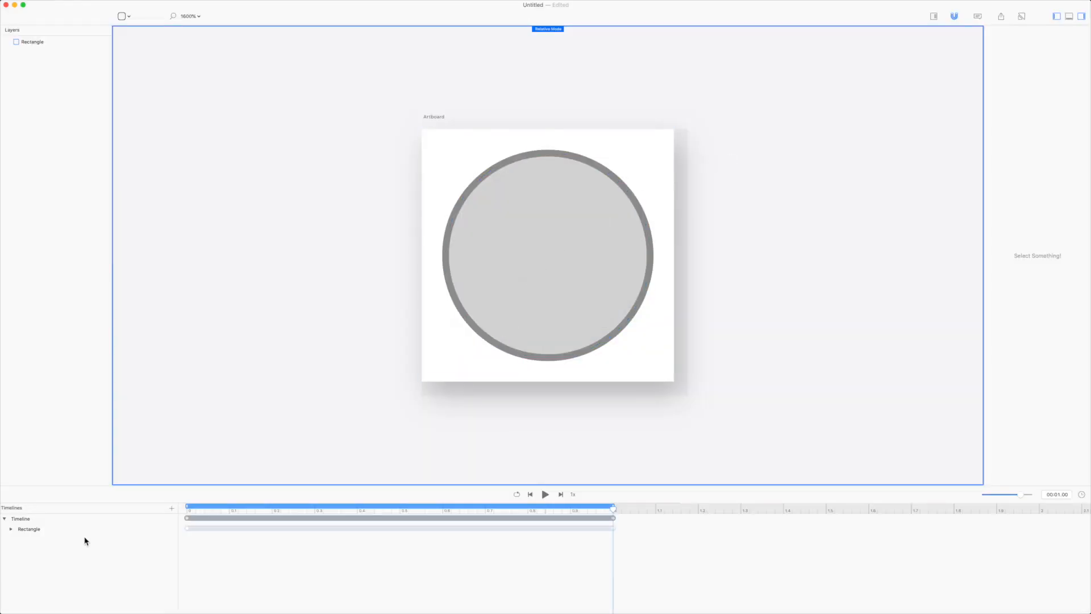
key(Delete)
key(Return)
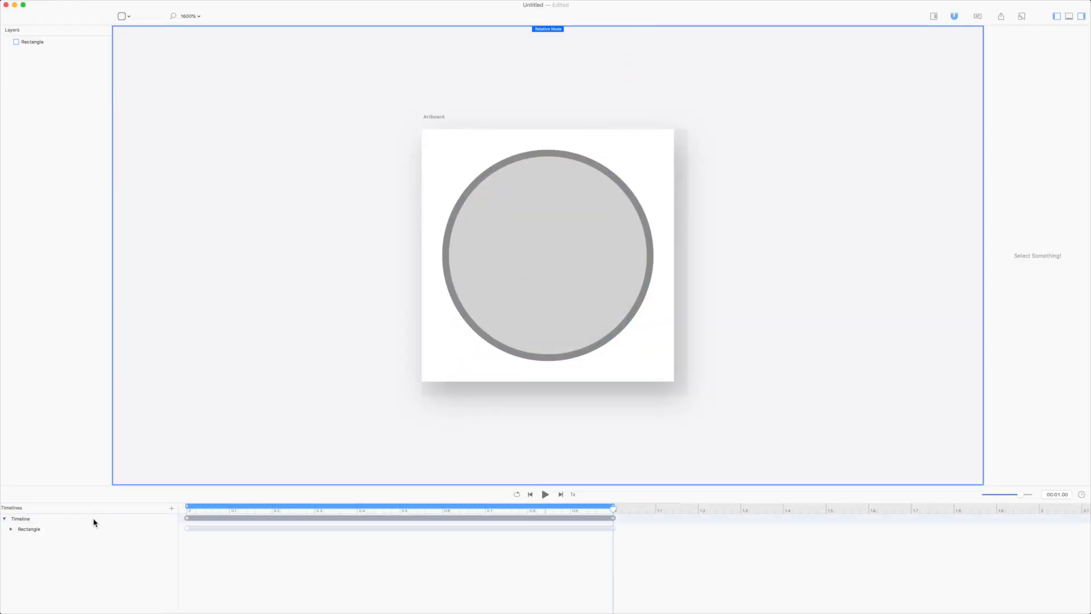
Build a timeline from the Artboard square followed by the Artboard Copy circle, play it, and return the playhead to the start.
click(512, 256)
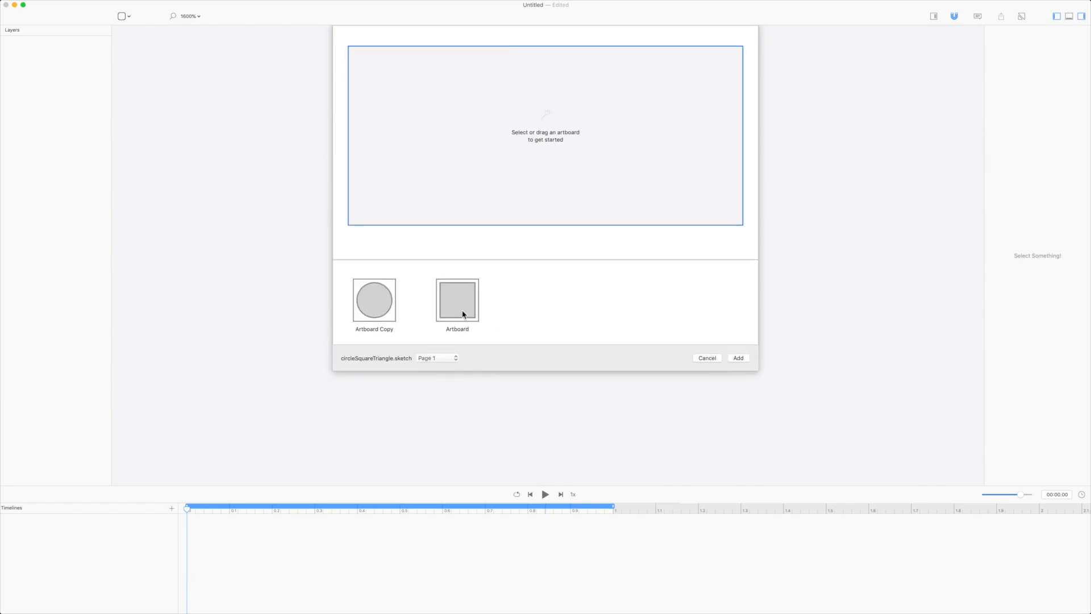
click(461, 310)
click(385, 310)
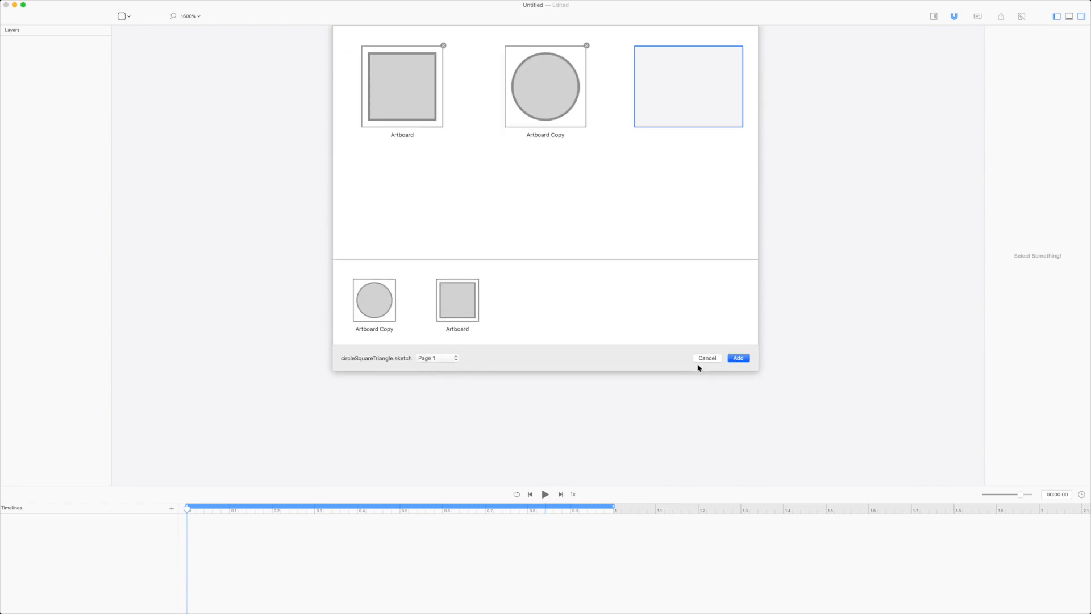
click(745, 359)
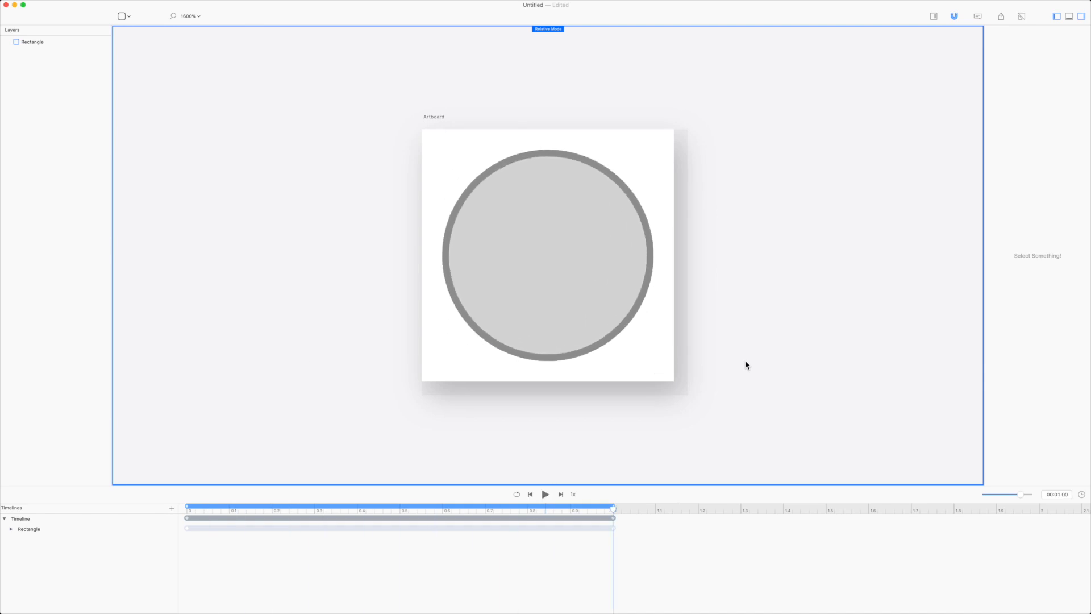
key(space)
key(space)
drag(614, 512, 187, 518)
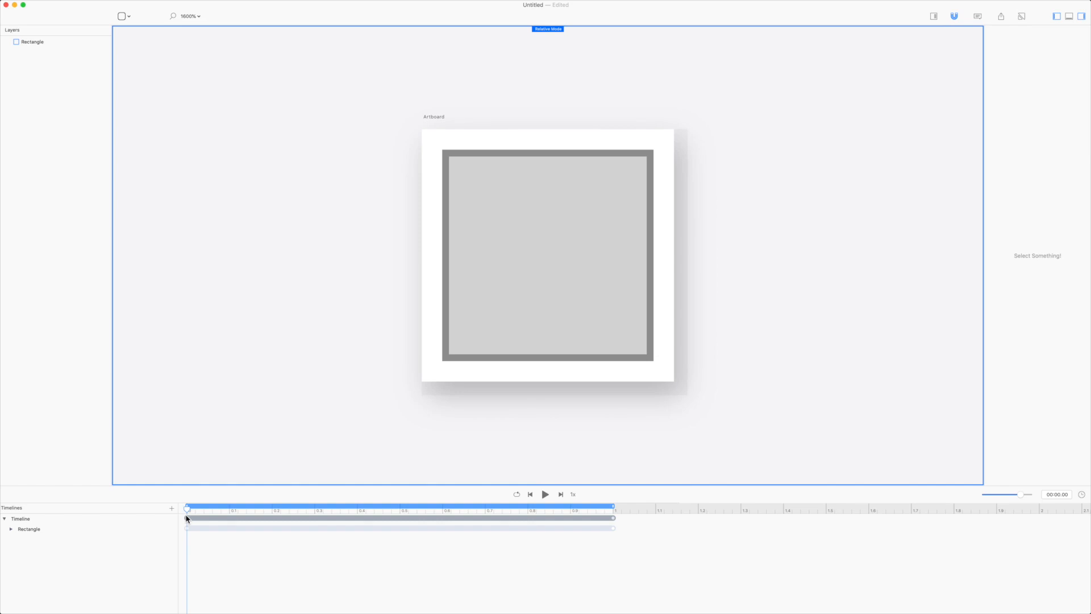
Switch to Sketch, make the square's upper-left point a mirrored curve, and place its handle at X 3.6, Y 3.4.
key(super+Tab)
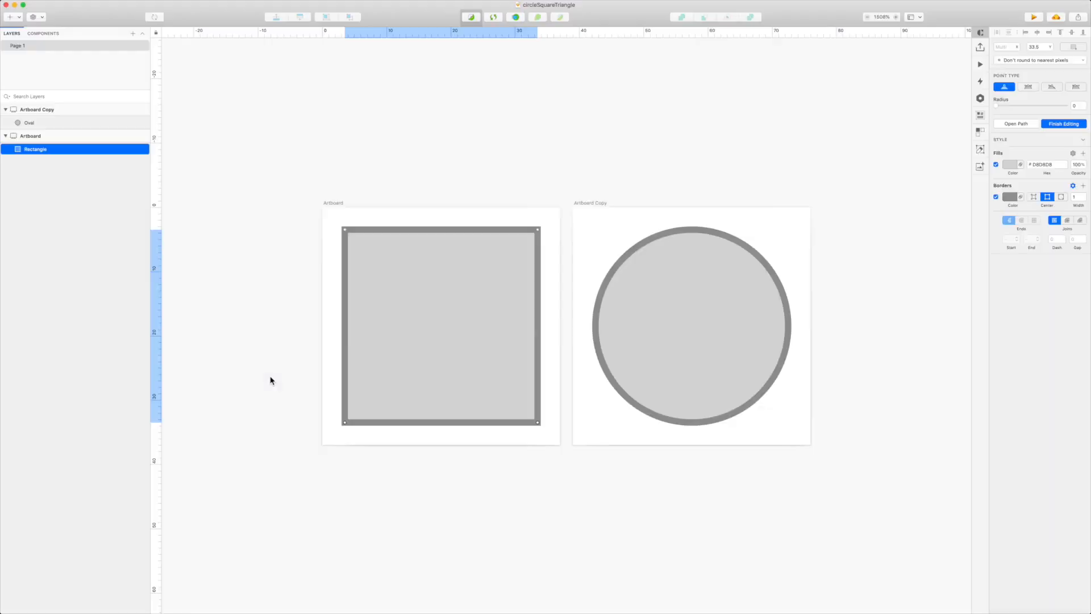
double_click(345, 230)
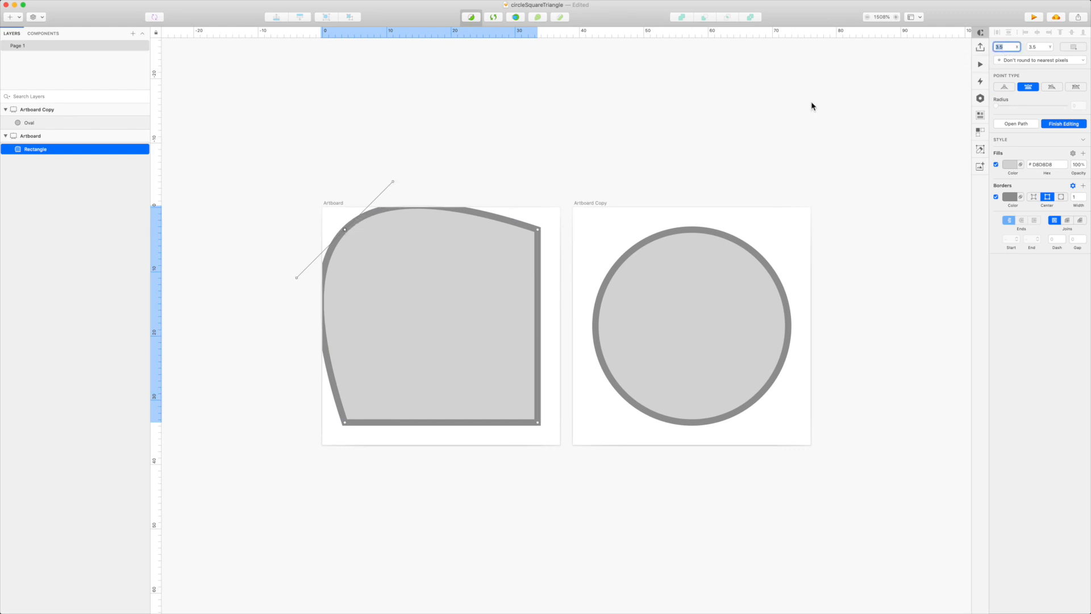
click(394, 182)
click(993, 46)
key(Tab)
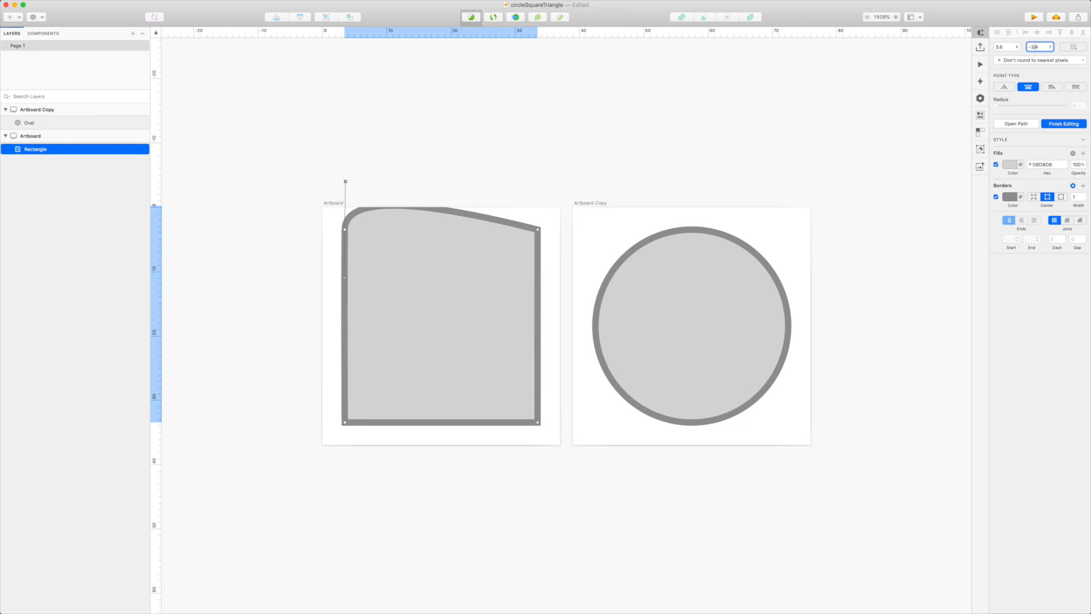
key(Return)
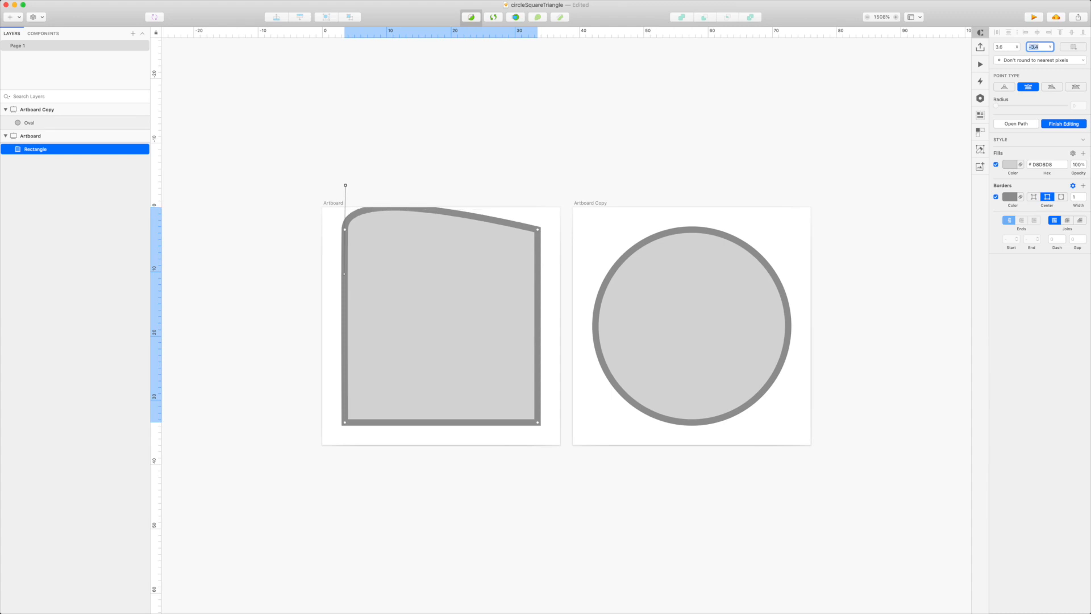
key(Left)
key(Return)
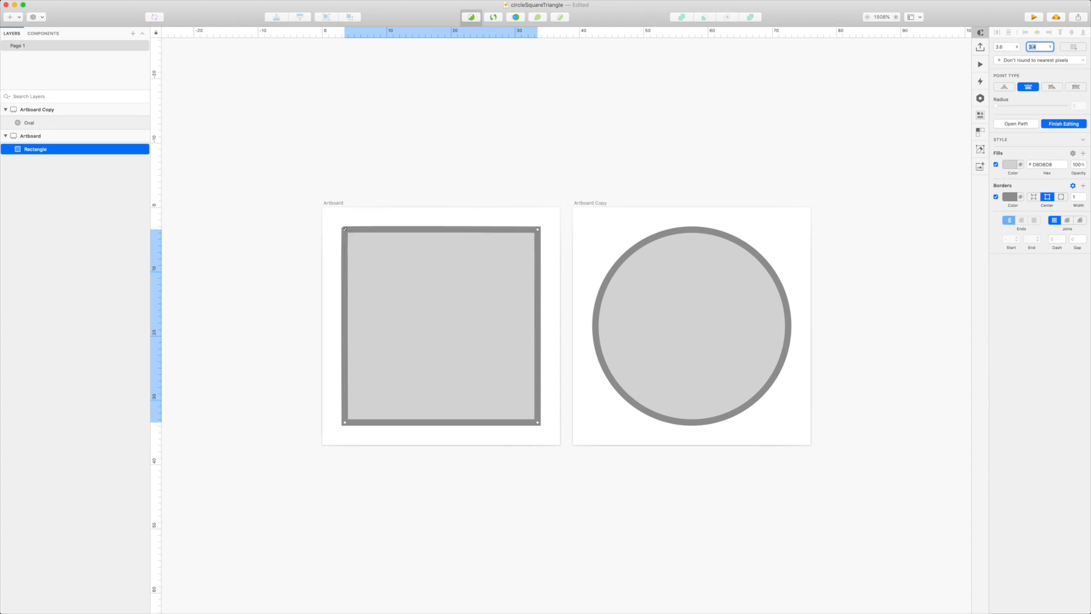
click(325, 221)
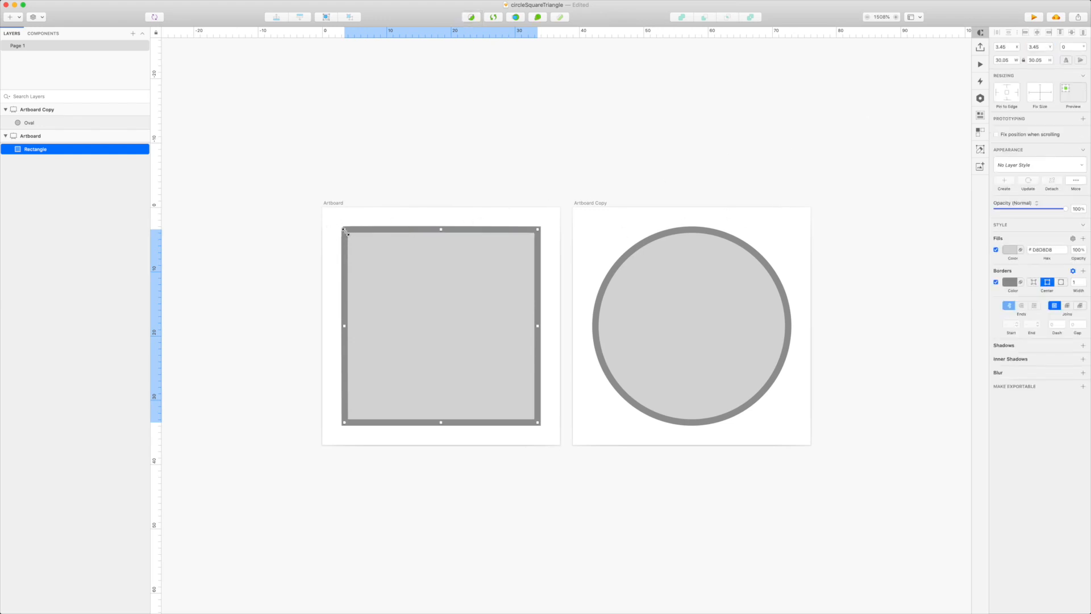
Set the square's border joins to round, save the document, and leave vector editing.
double_click(358, 244)
click(345, 230)
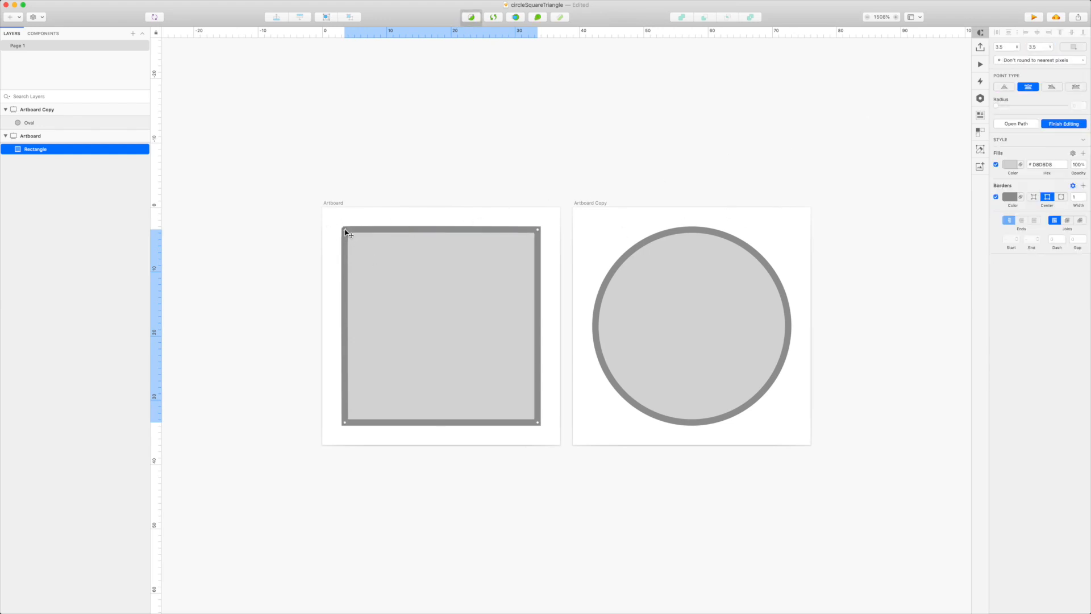
click(1068, 221)
key(super+s)
click(541, 151)
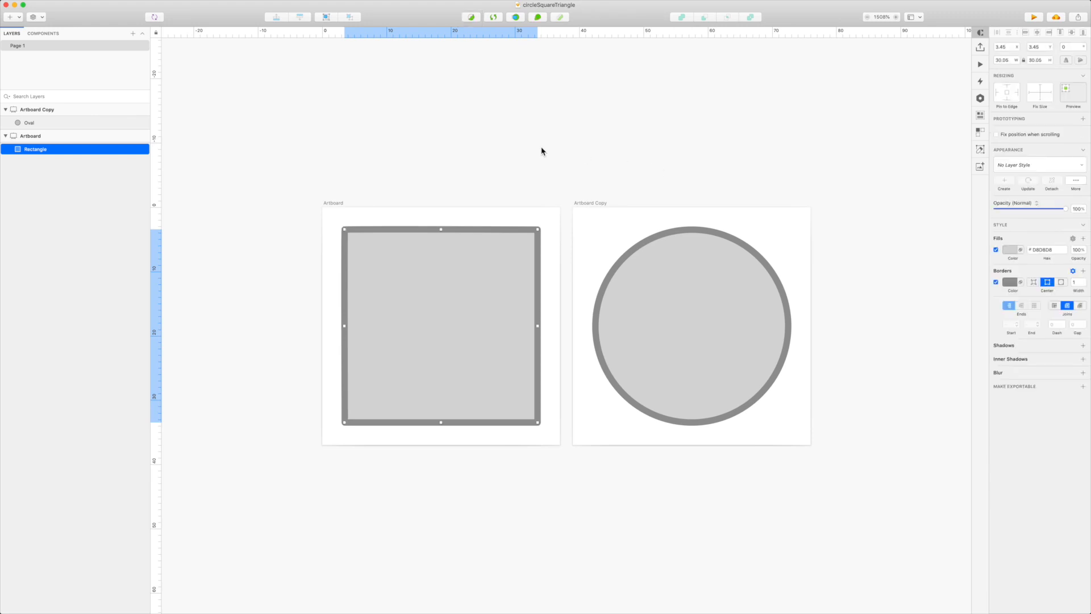
Switch to Flow and remove the outdated timeline so the edited square can be used.
key(super+Tab)
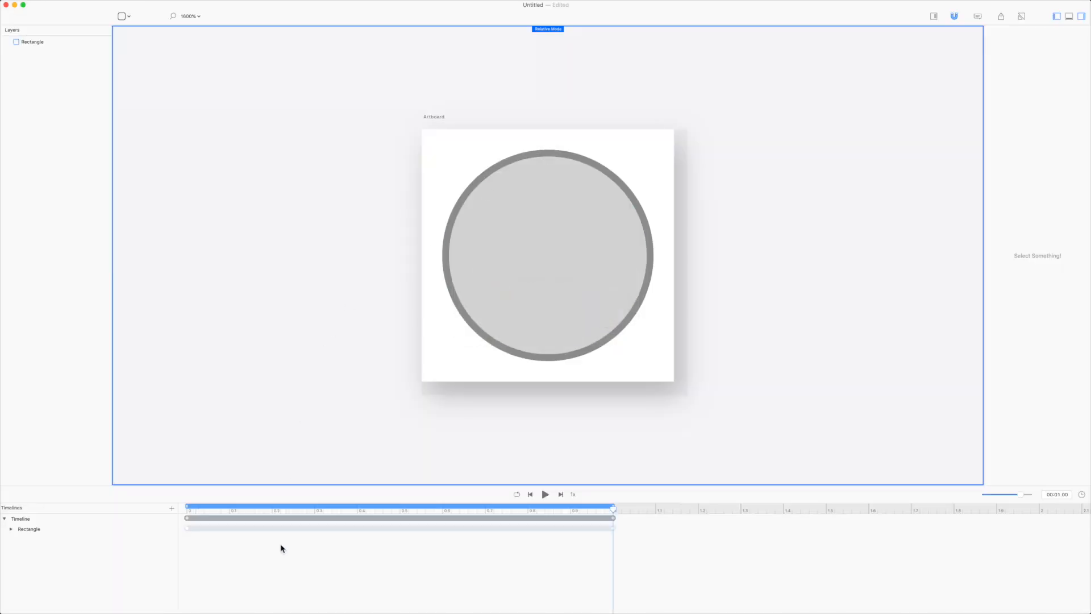
key(BackSpace)
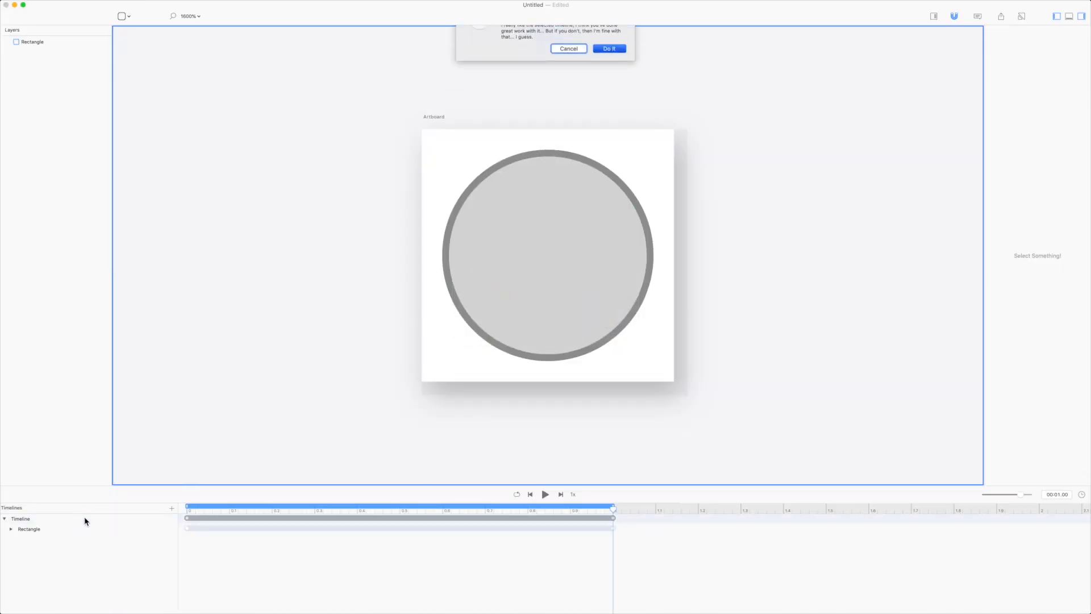
key(Return)
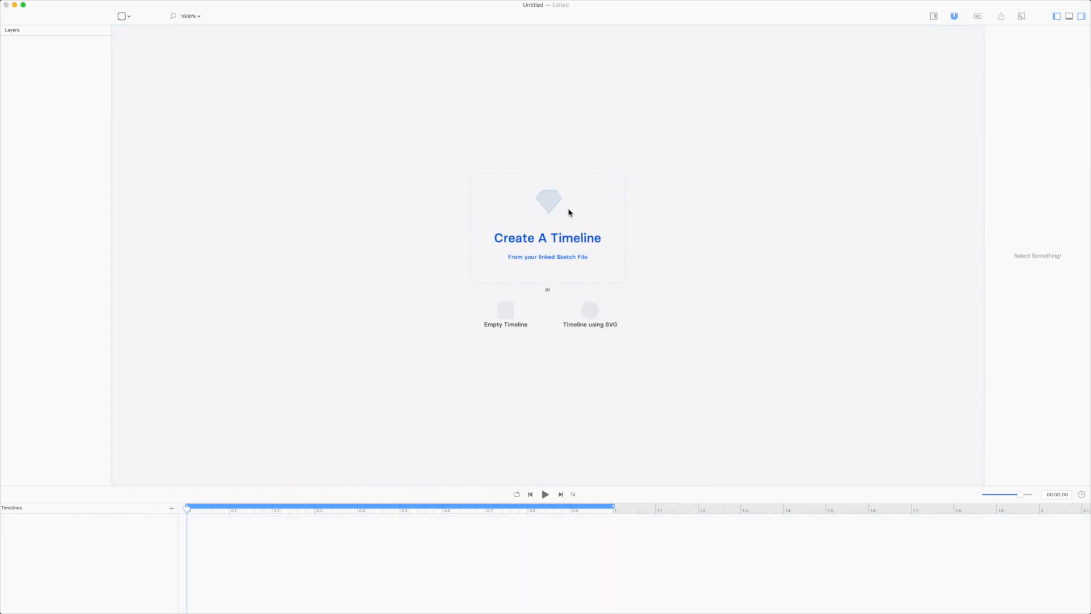
Create a timeline from the round-joined square artboard followed by the circle artboard, play the morph, and scrub back through it.
click(568, 212)
click(437, 304)
click(373, 300)
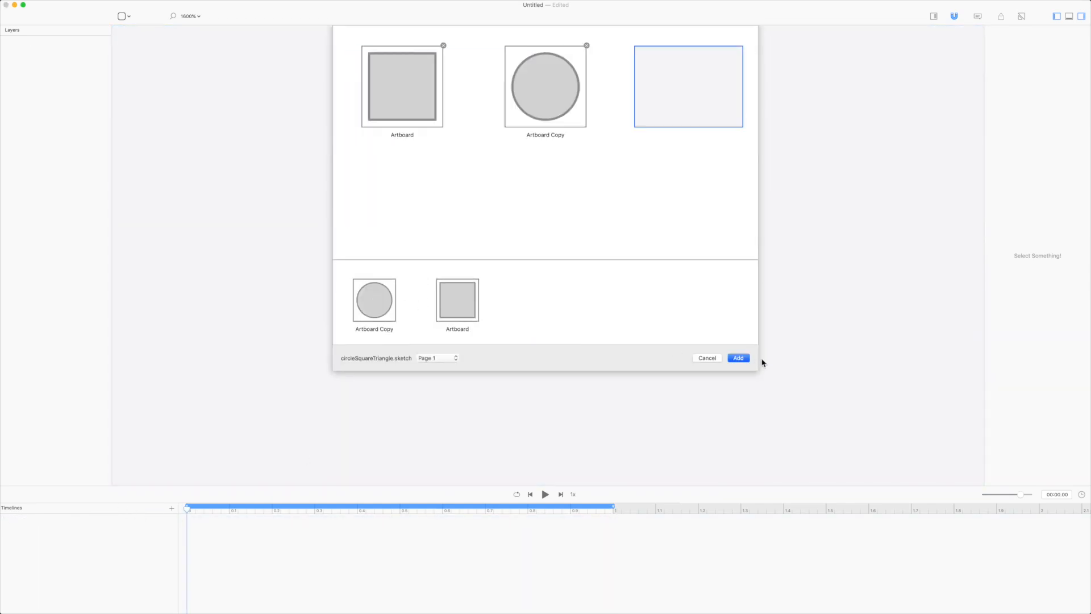
click(744, 358)
key(space)
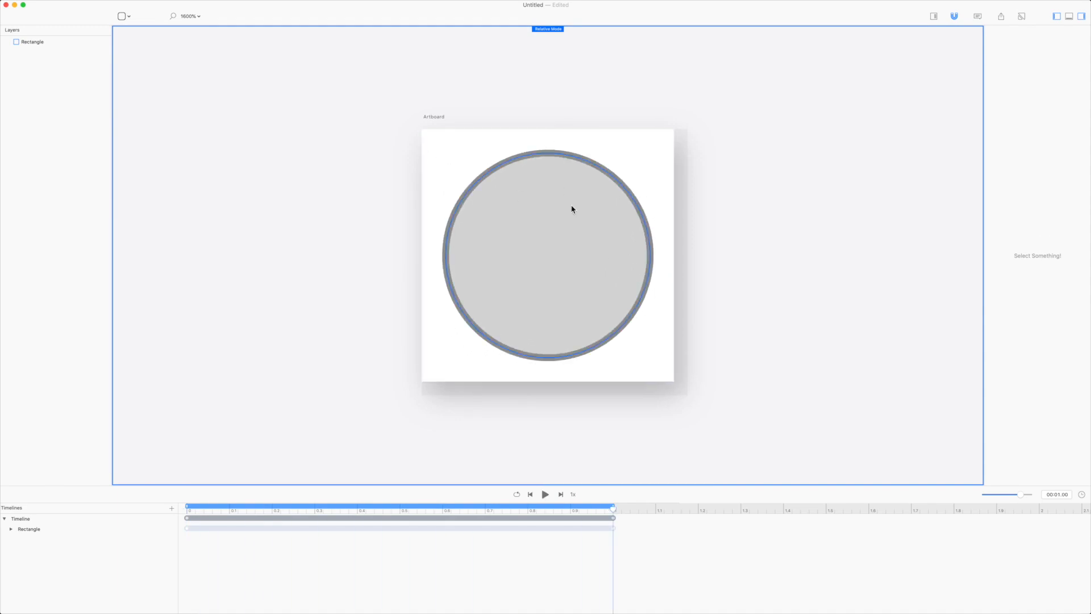
key(space)
drag(613, 508, 280, 507)
drag(193, 500, 183, 499)
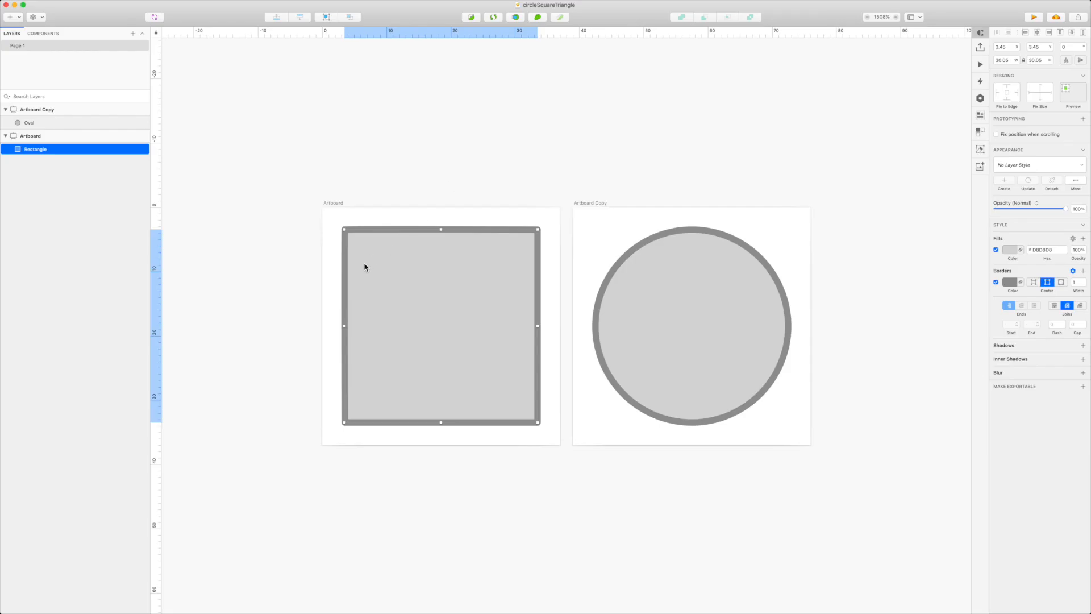
Delete the square and the circle from their artboards in Sketch.
key(Delete)
click(688, 311)
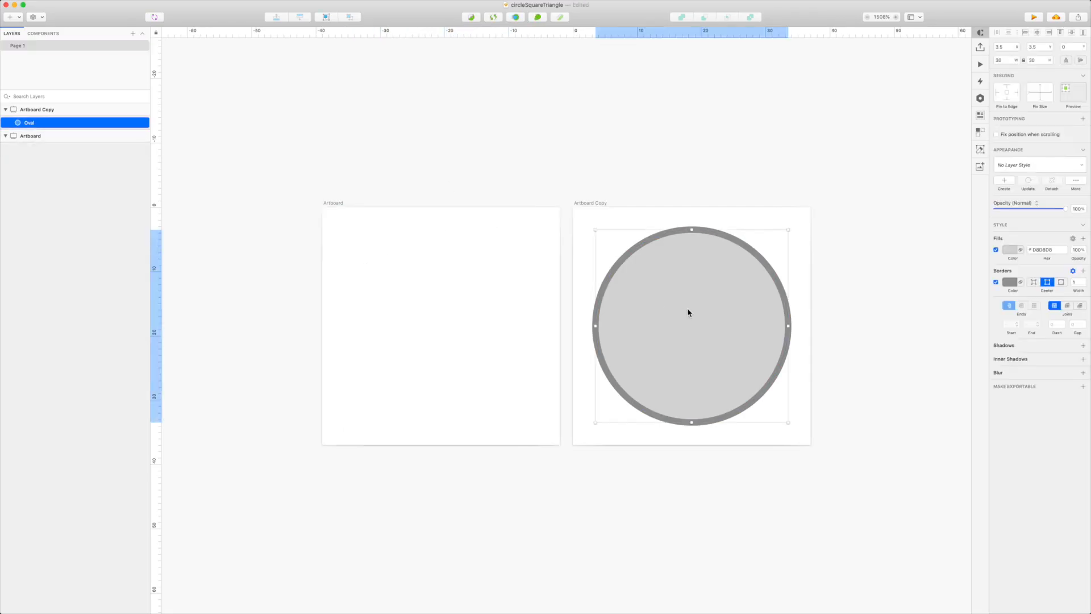
key(Delete)
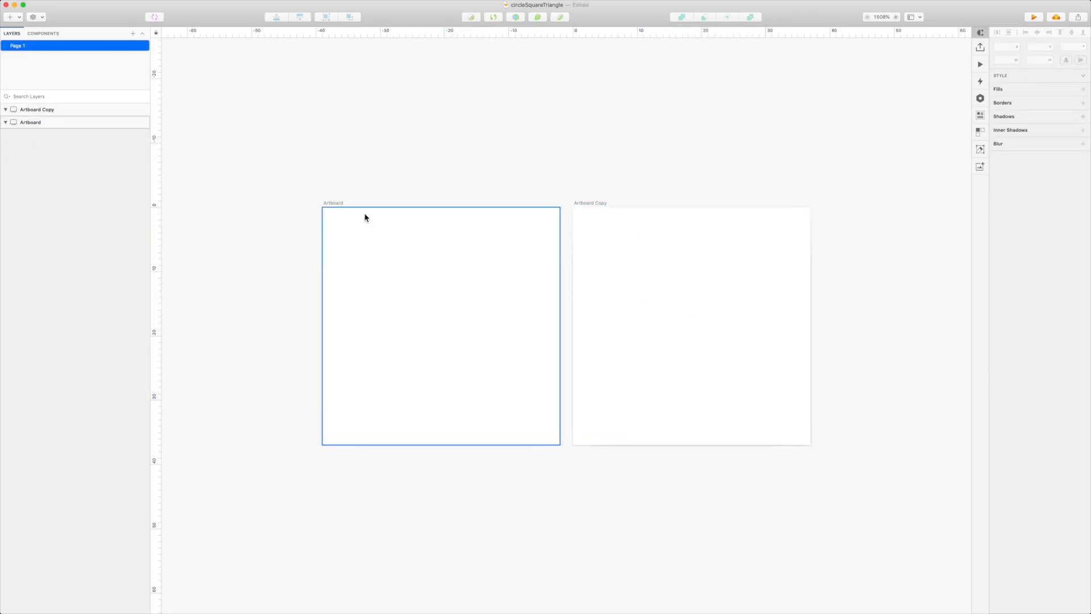
Rename the artboard that held the square as "square" and delete the Artboard Copy artboard.
click(340, 210)
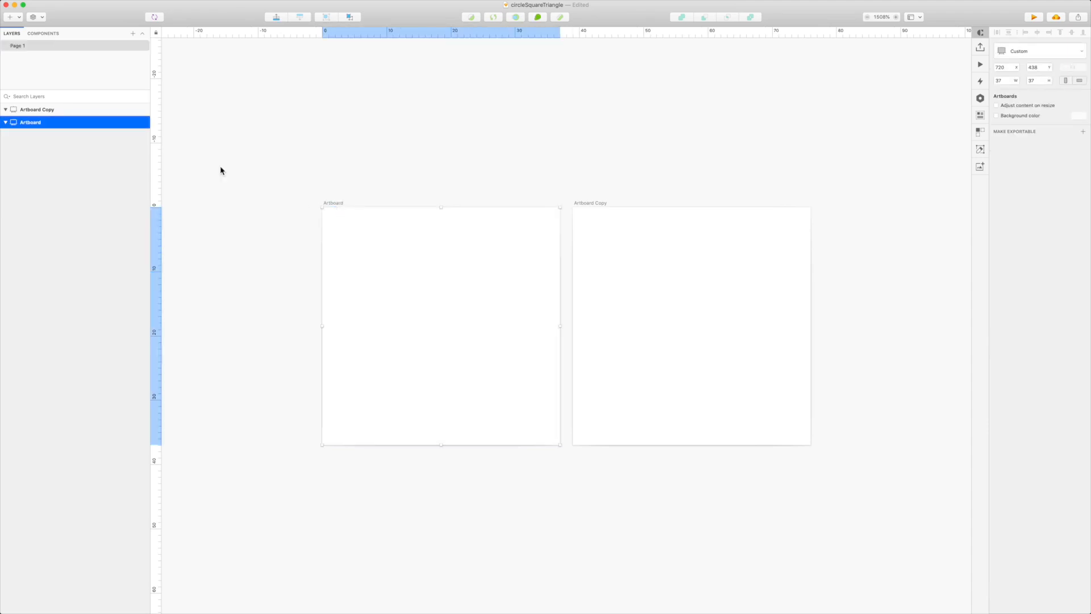
double_click(31, 123)
text(square)
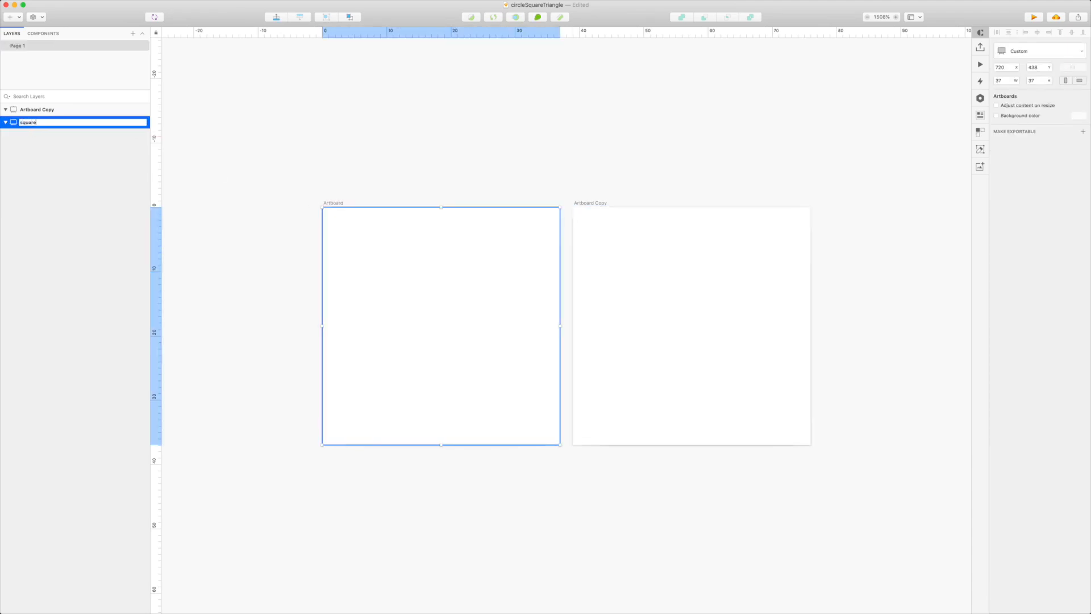
key(Return)
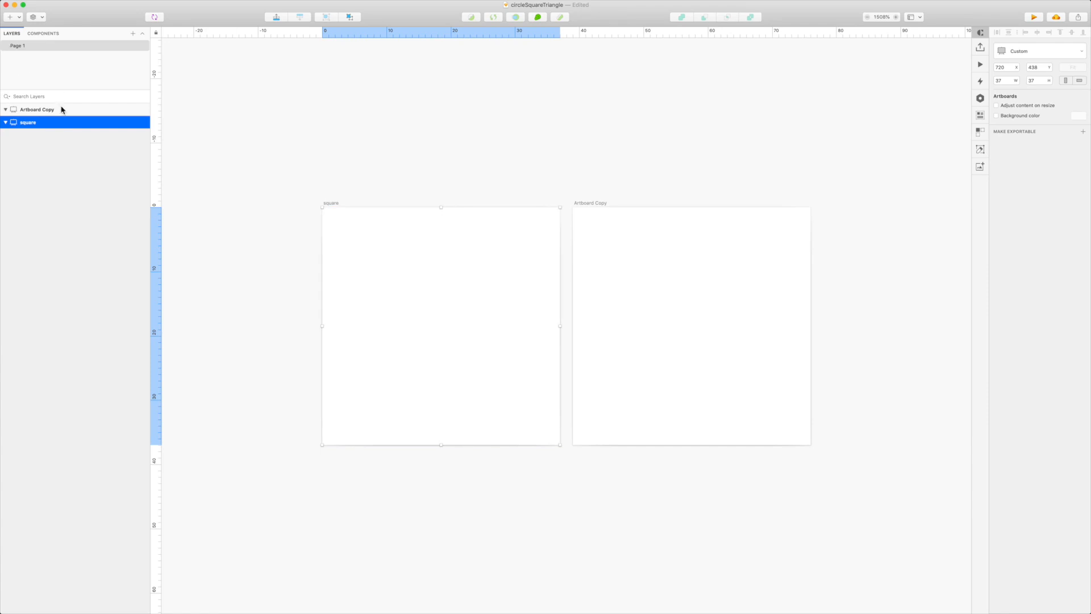
click(61, 109)
key(Delete)
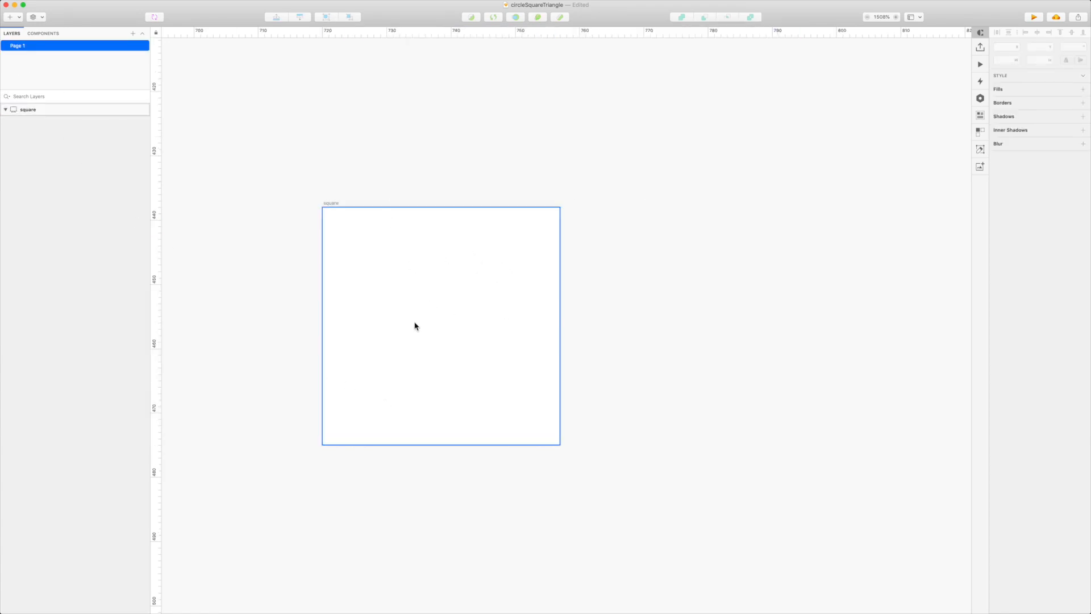
Draw a rectangle about 8 by 8 near the middle of the square artboard.
click(384, 283)
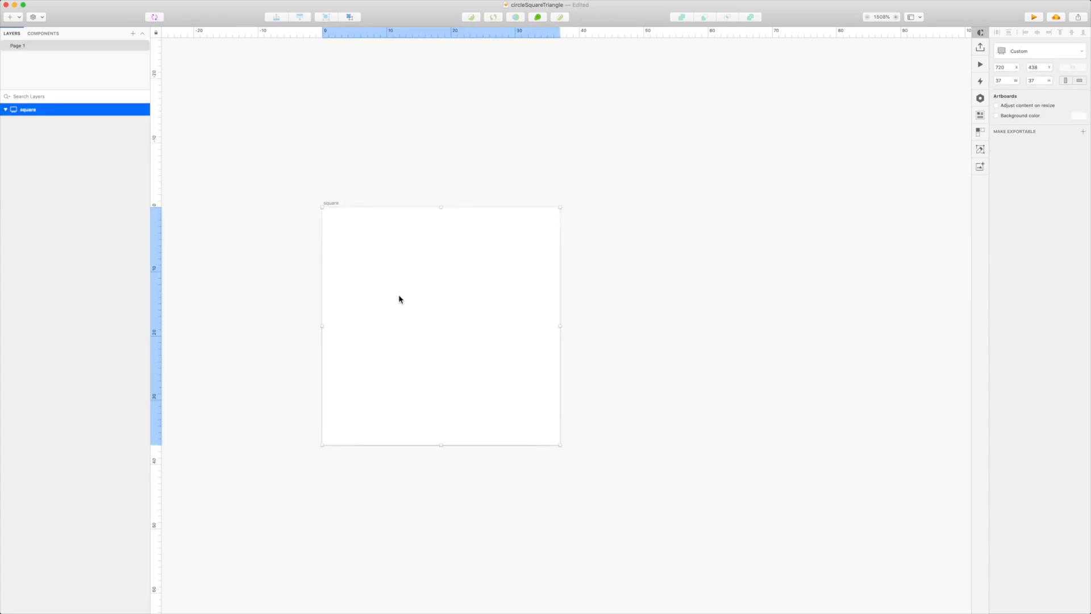
key(r)
drag(419, 290, 471, 342)
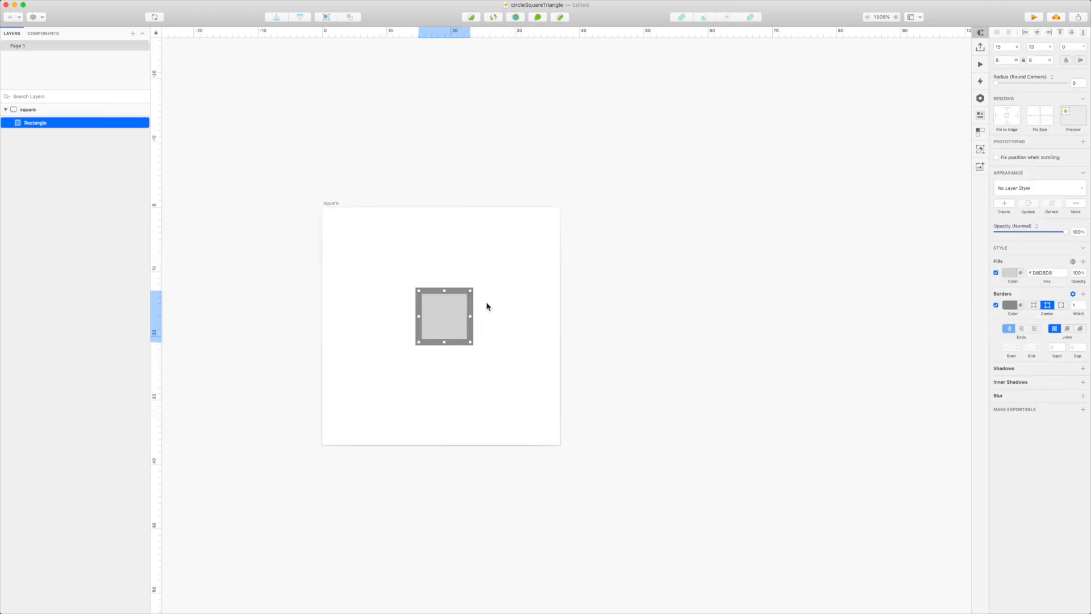
Position the new rectangle at X 3.5, Y 3.5 and set its size to 30 by 30.
click(1015, 47)
text(3.5)
key(Tab)
text(3)
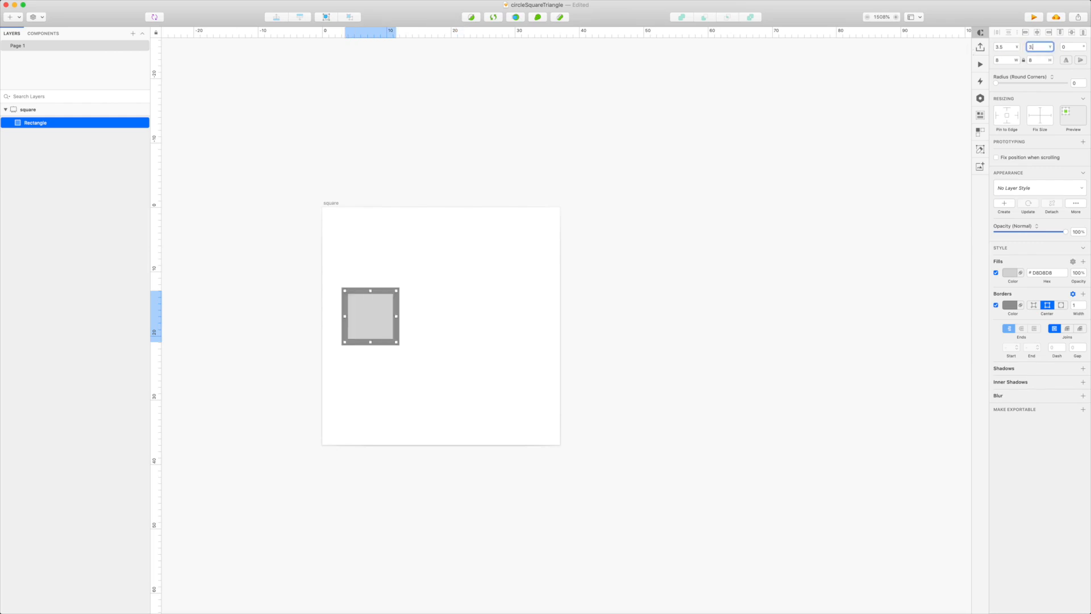
text(.5)
key(Tab)
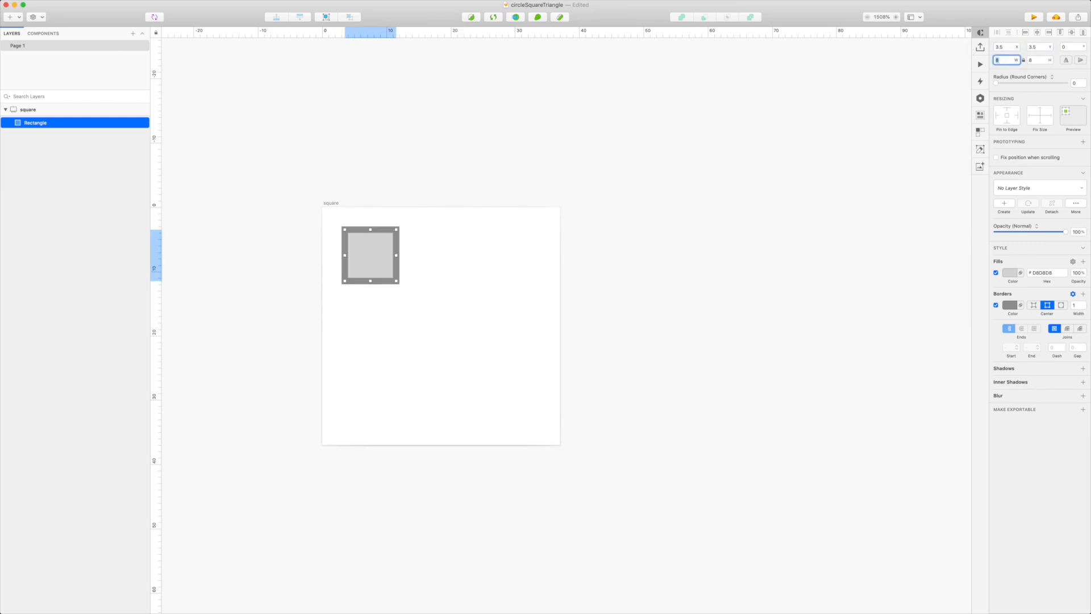
text(30)
key(Tab)
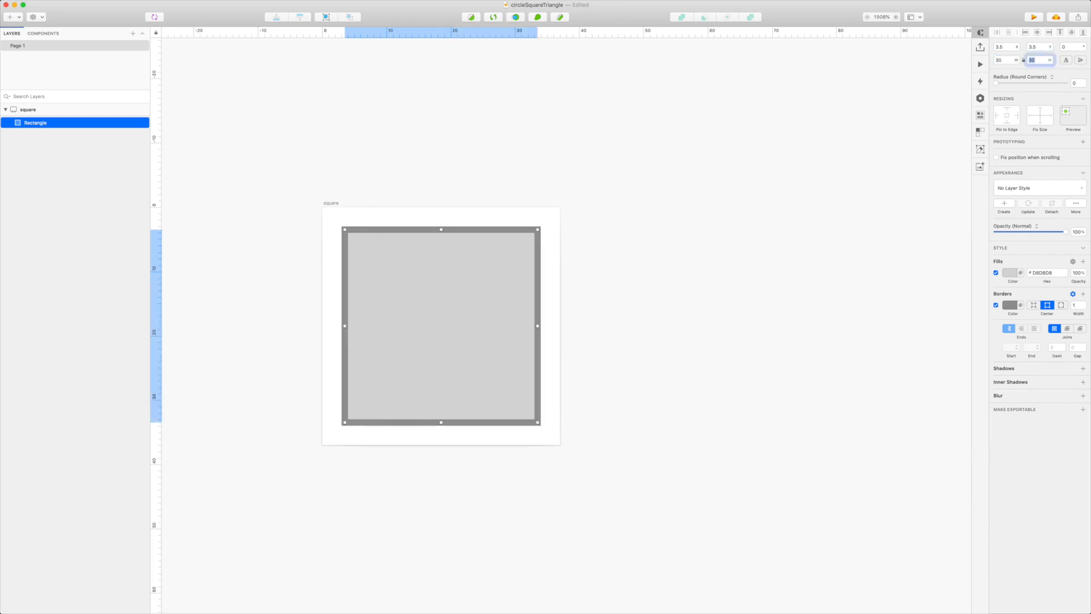
Set the square's corner radius to 1.
click(1084, 82)
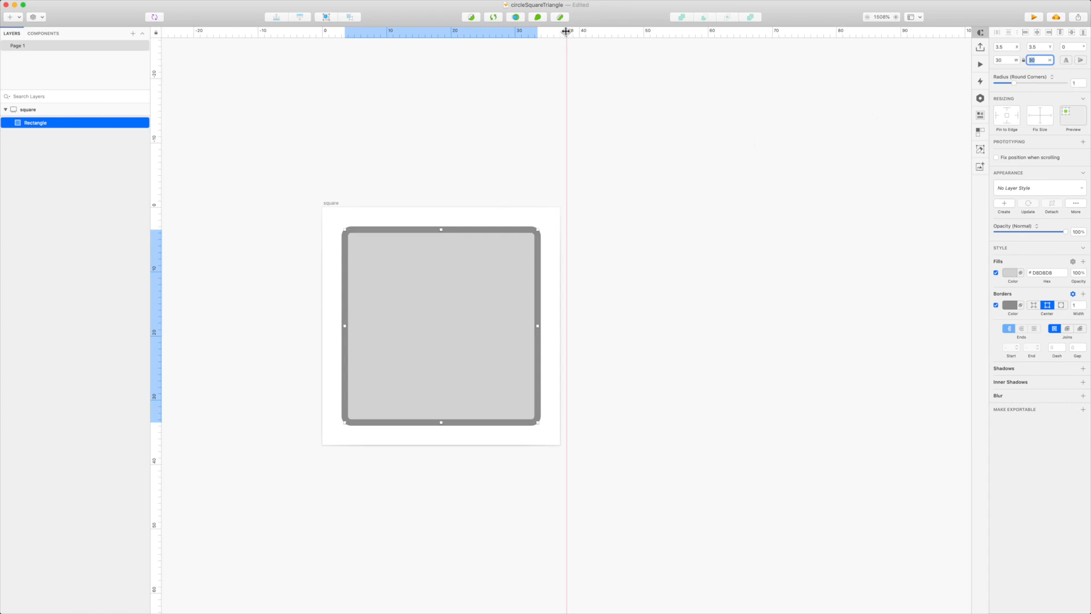
click(565, 20)
Draw a circular oval about 14 by 14 beside the square artboard and set its size to 30 by 30.
key(o)
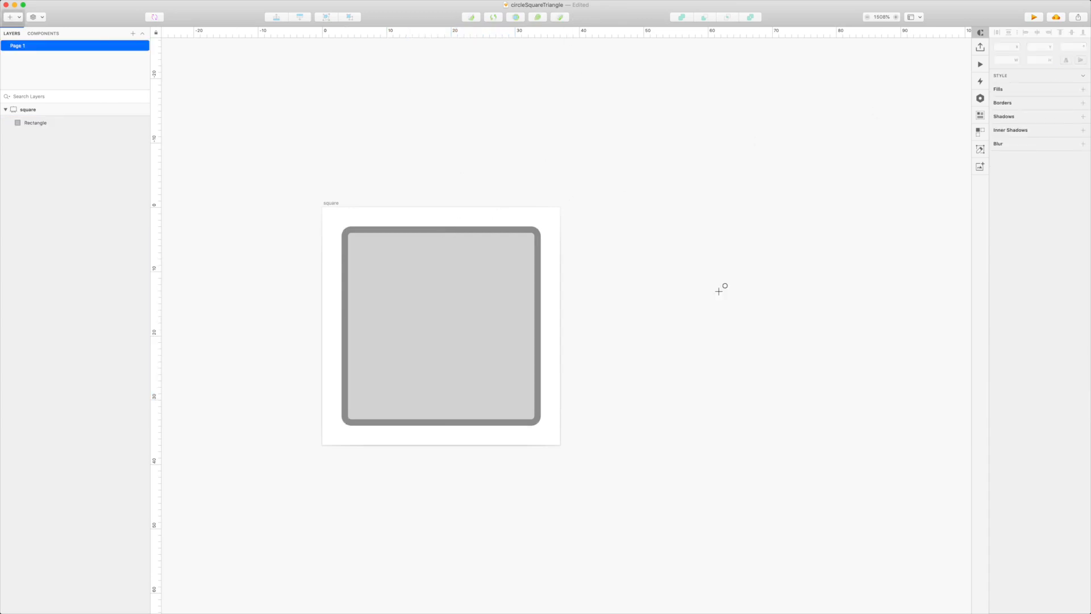
drag(720, 316, 755, 364)
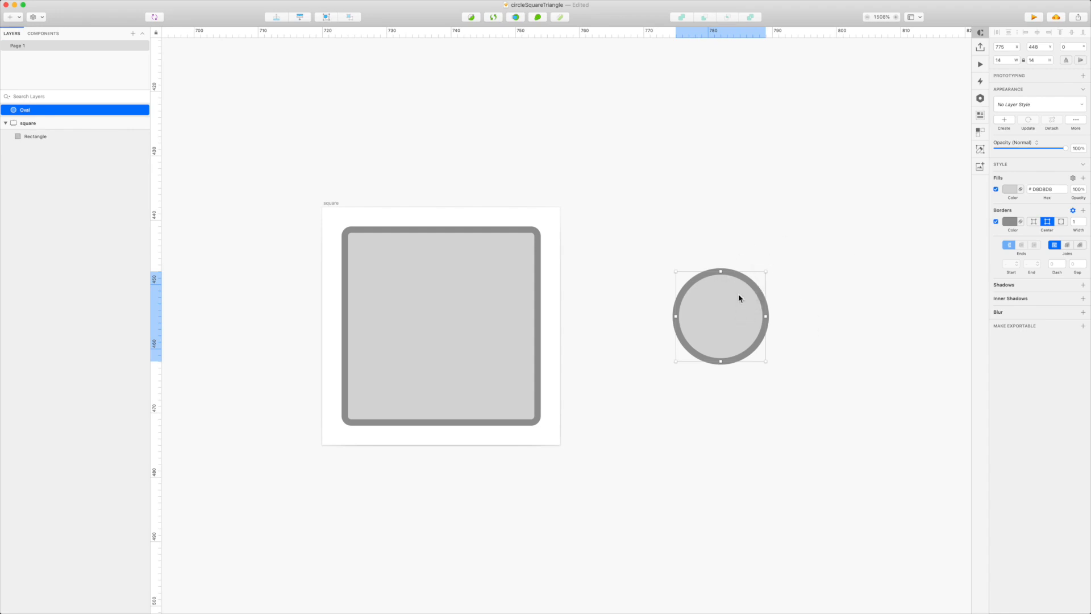
click(1020, 60)
text(30)
key(Tab)
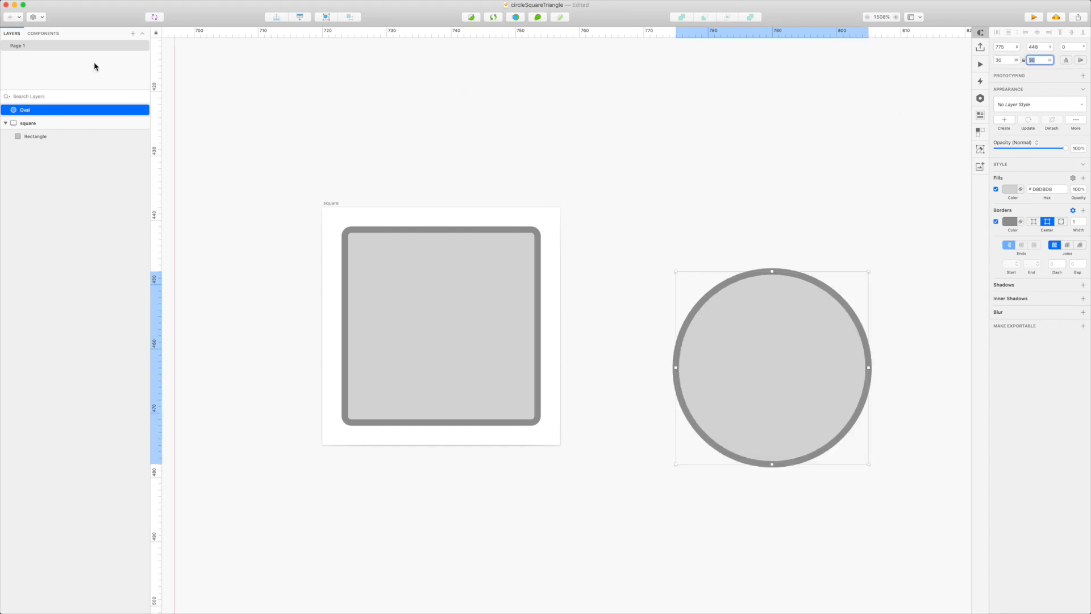
Move the oval into the square artboard and position it at X 3.5, Y 3.5.
drag(63, 116, 49, 131)
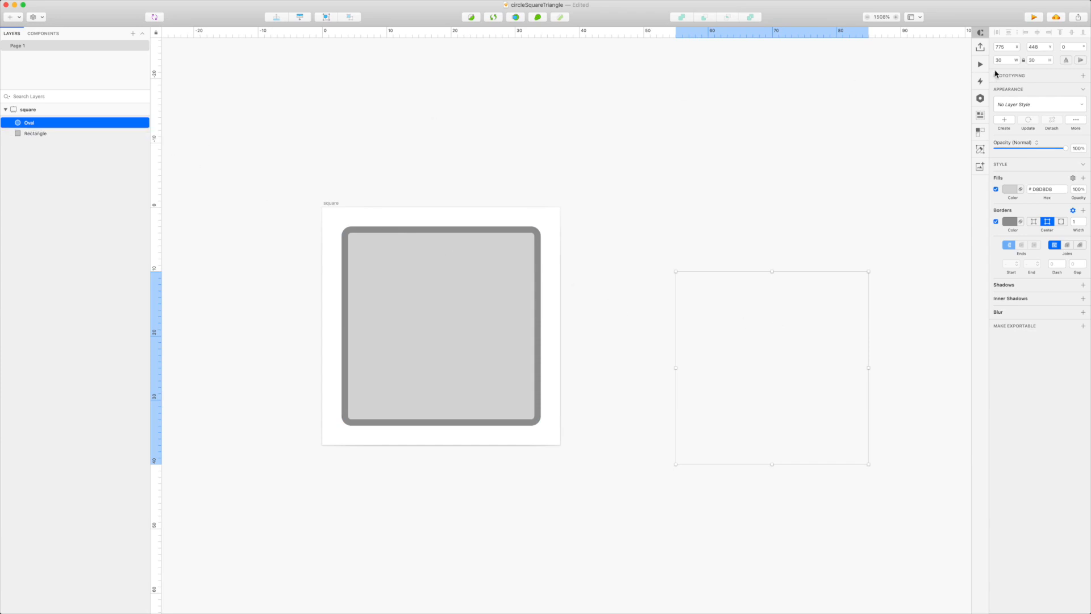
click(1001, 47)
text(3.5)
key(Tab)
text(10)
key(Return)
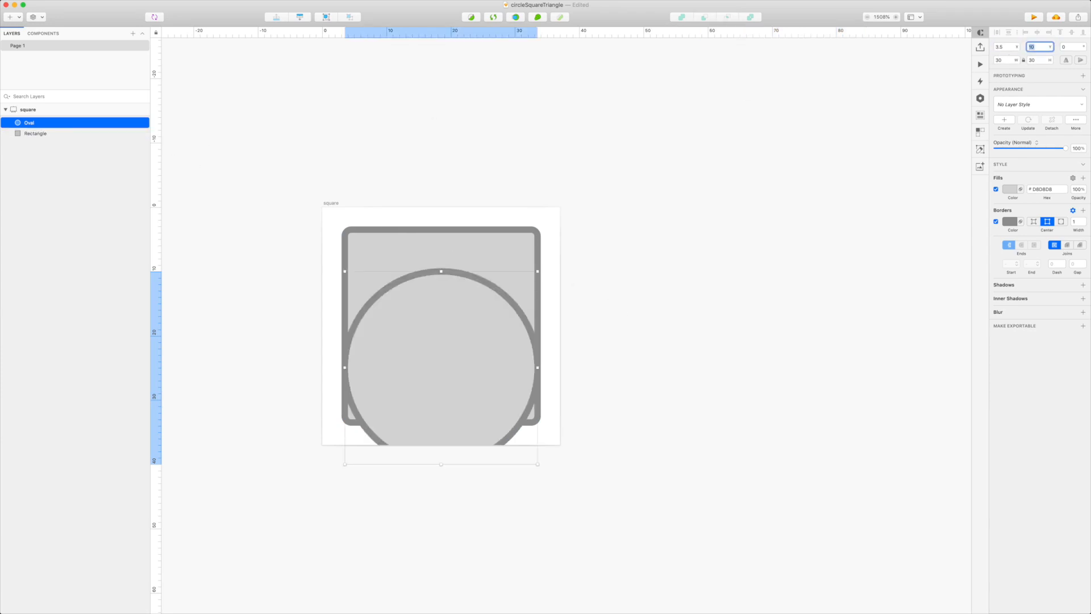
text(3.5)
key(Return)
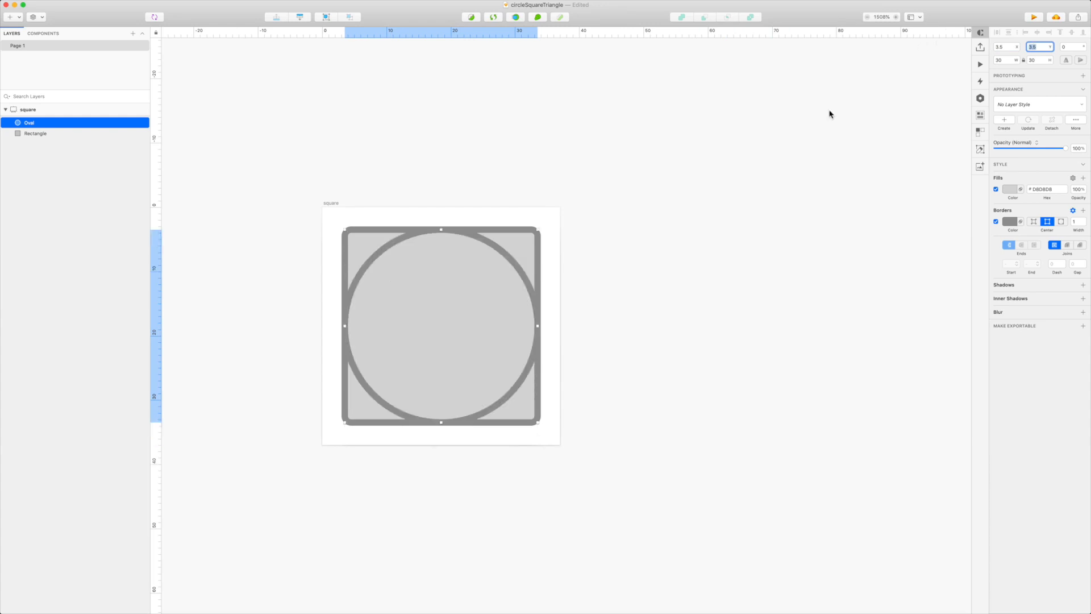
Open the oval for point editing and examine the coordinates of its curve handles.
click(526, 146)
double_click(436, 300)
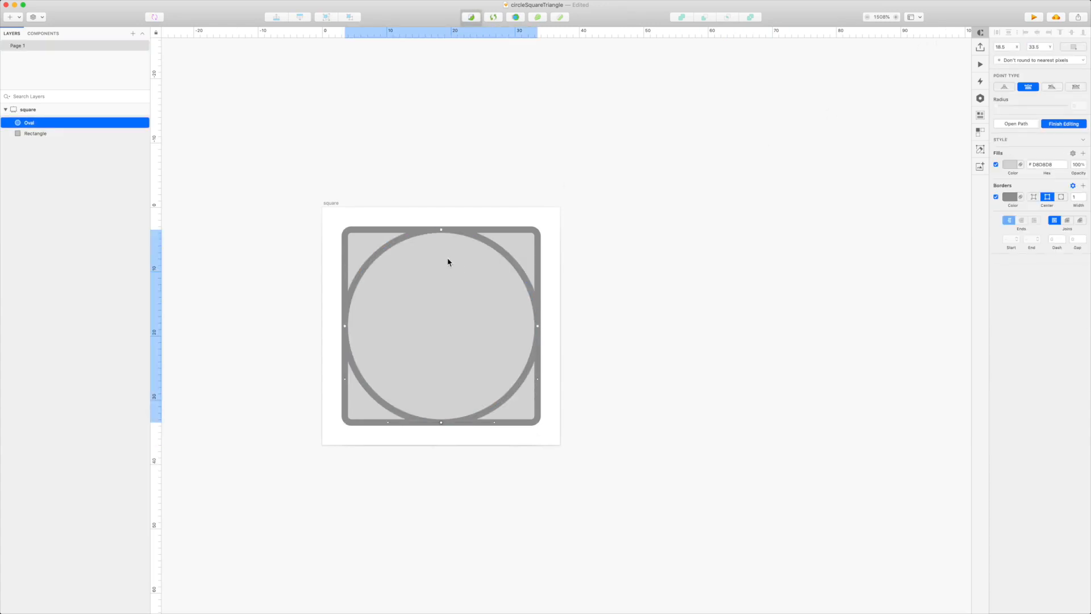
click(441, 230)
click(1010, 48)
click(346, 275)
click(345, 379)
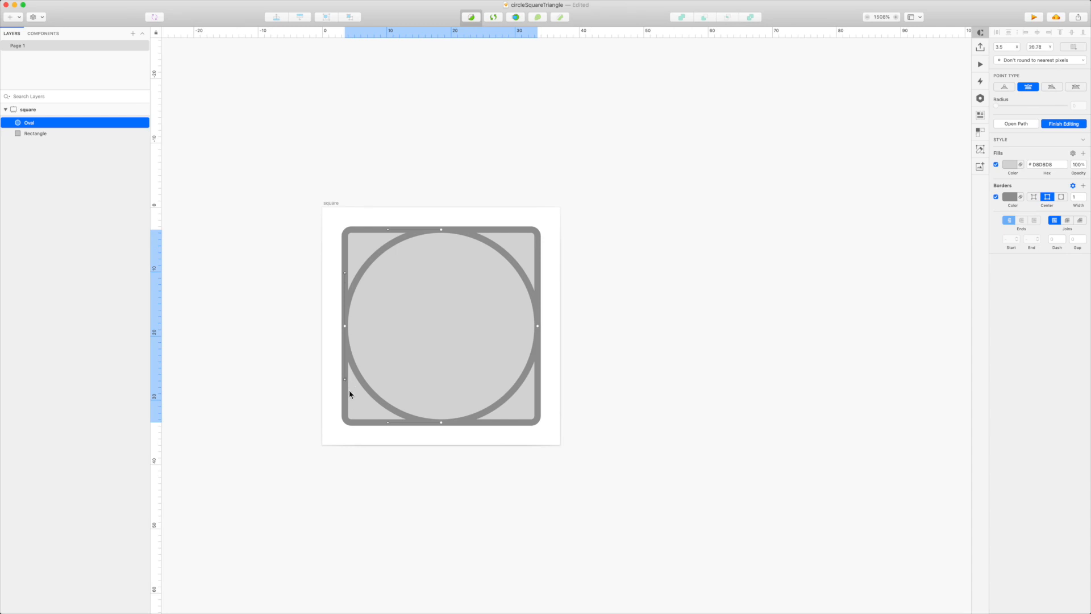
click(389, 423)
click(495, 423)
key(Escape)
key(Escape)
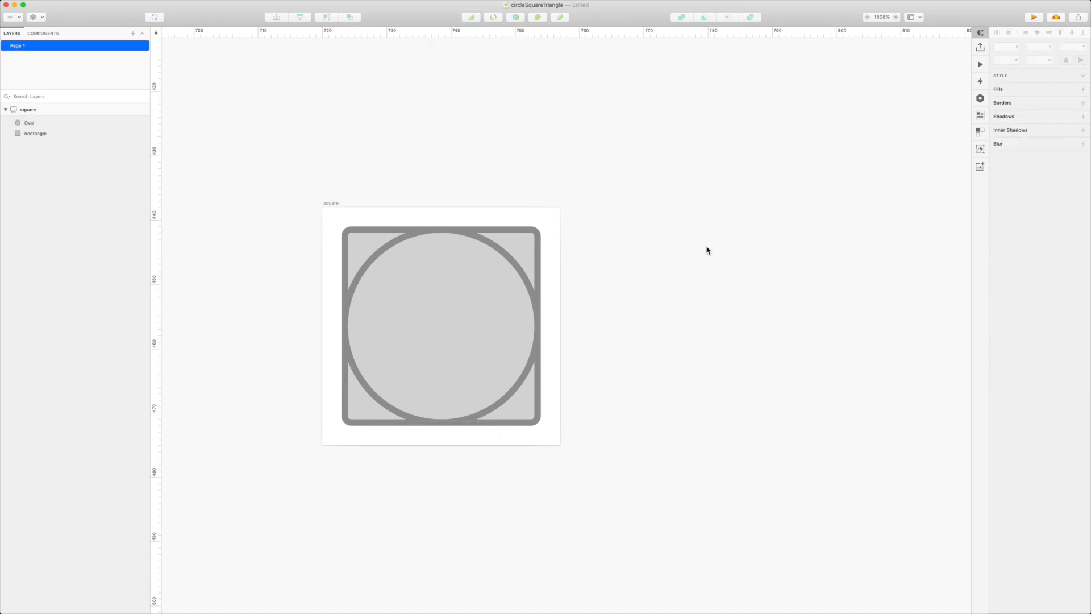
Add a text note beside the artboard with 10.22 and 26.78 on separate lines, coloured black (#000000).
click(712, 244)
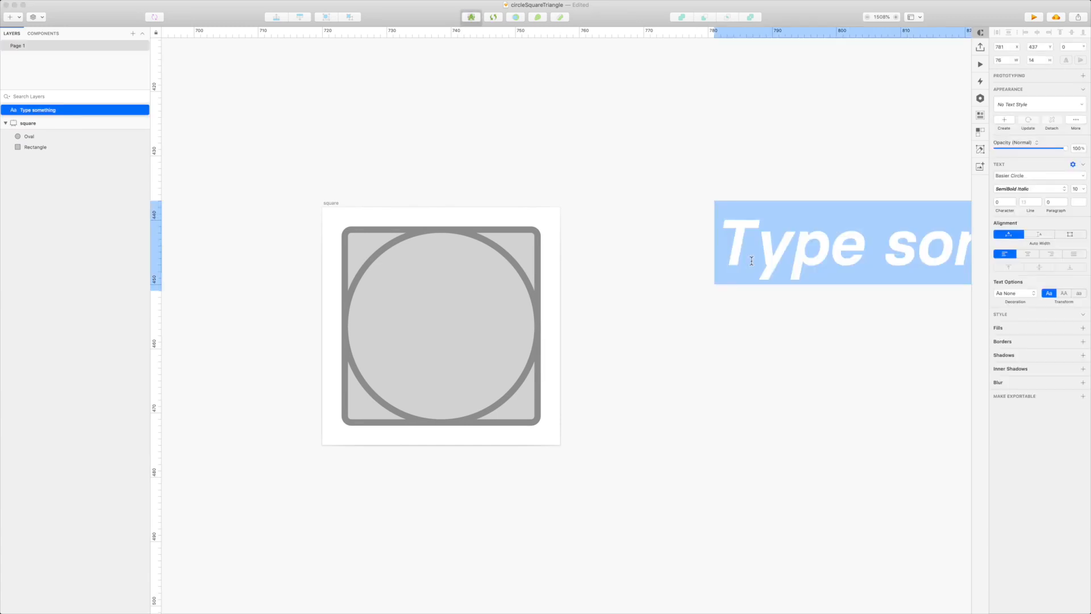
text(10.22)
key(Return)
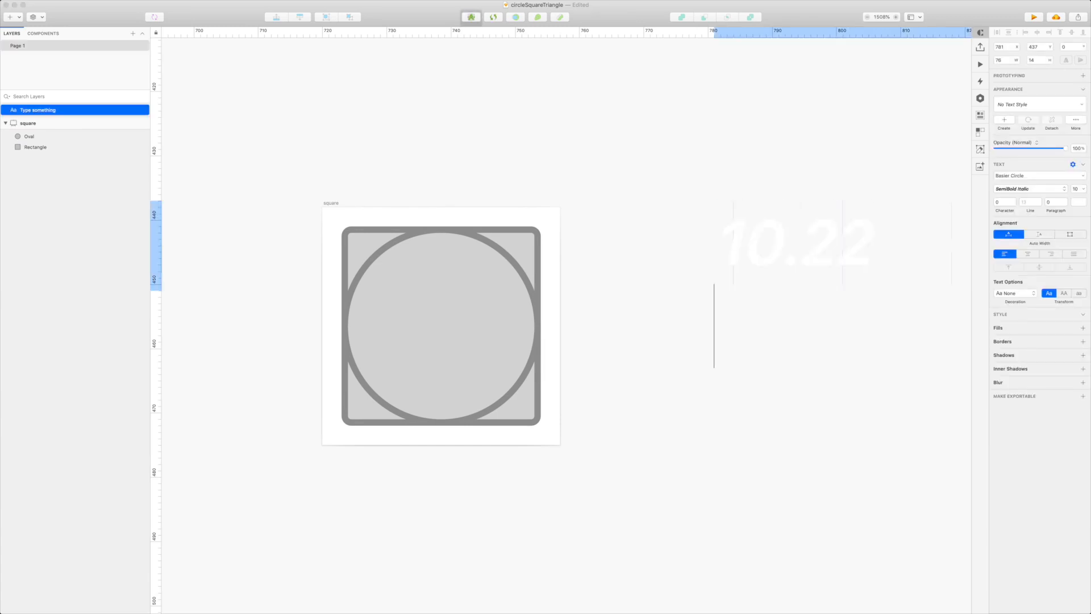
text(26.78)
key(super+a)
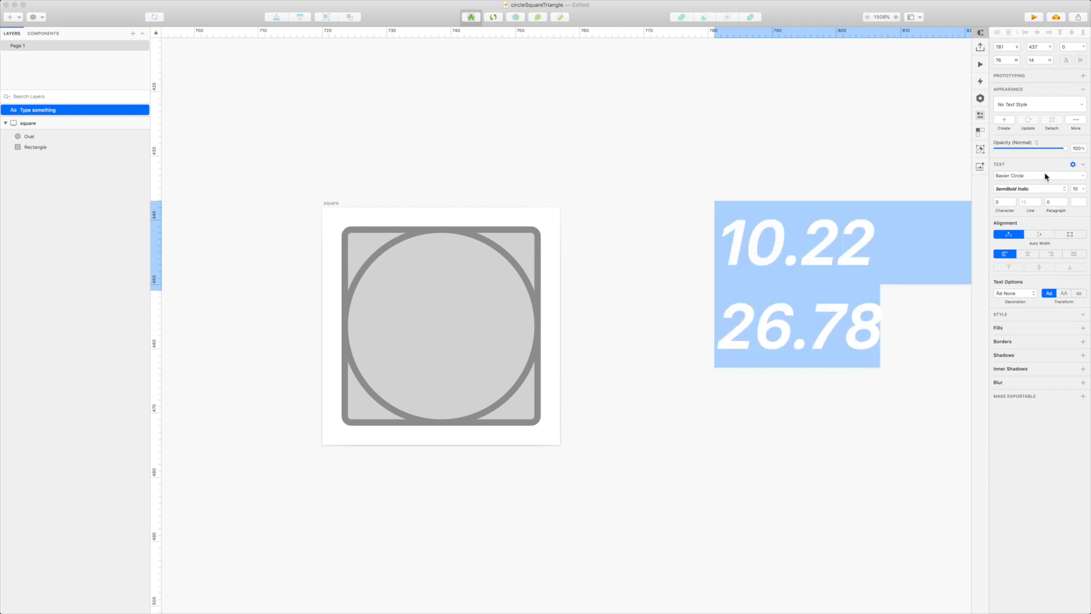
click(1078, 201)
drag(1008, 267, 970, 316)
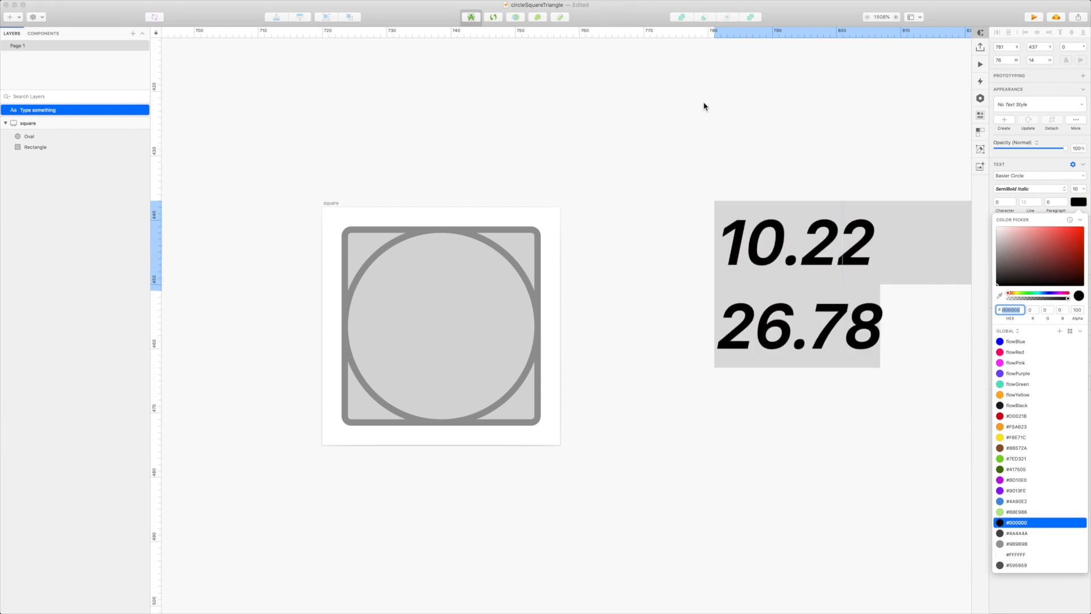
key(Escape)
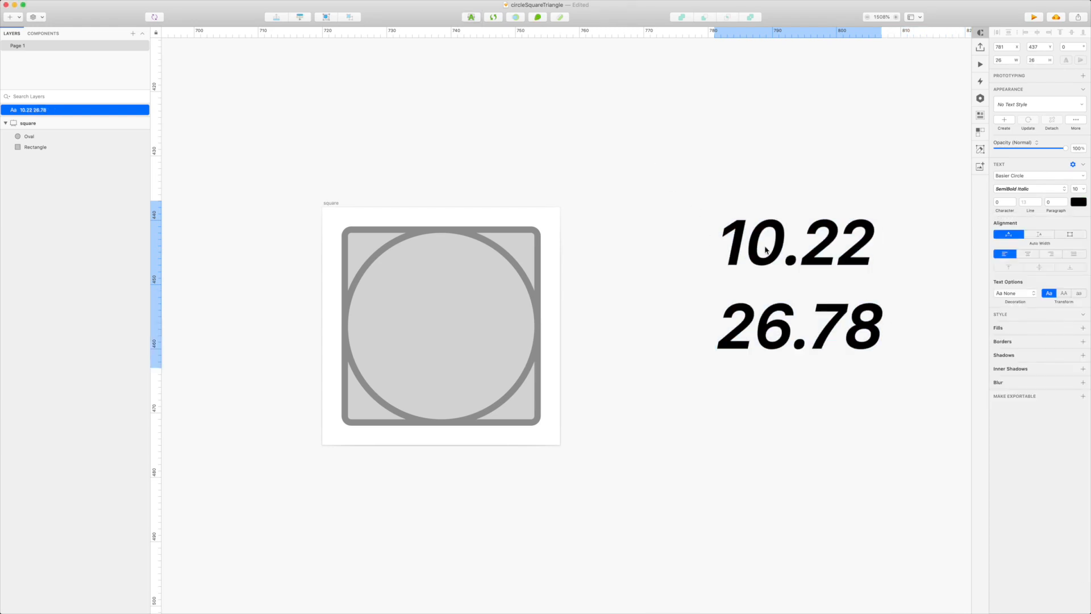
Move the text note above the square artboard and delete the oval from the artboard.
drag(766, 250, 349, 92)
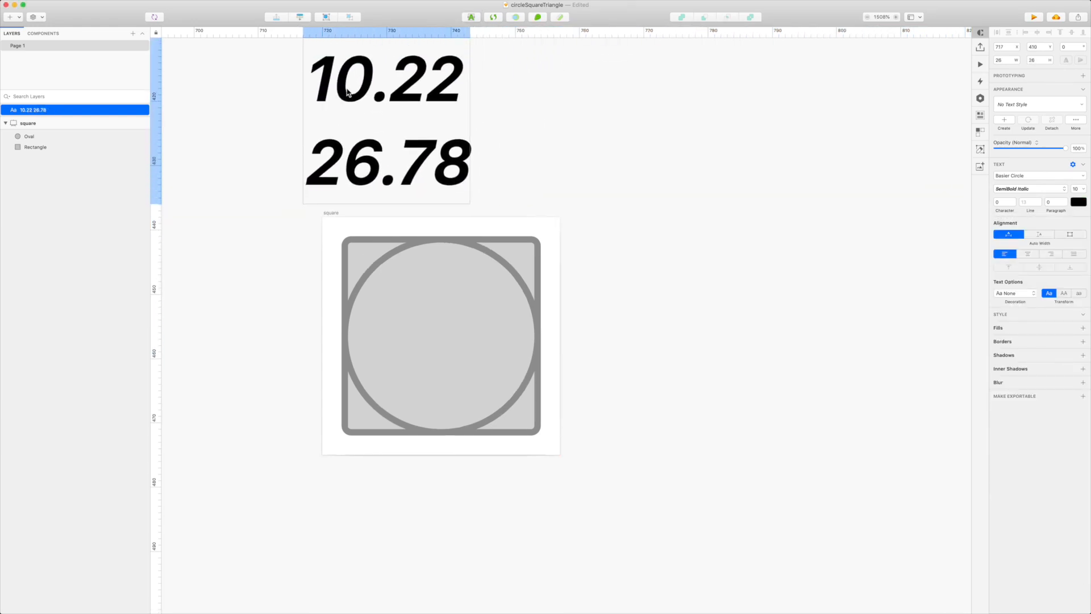
click(666, 136)
click(438, 332)
key(Delete)
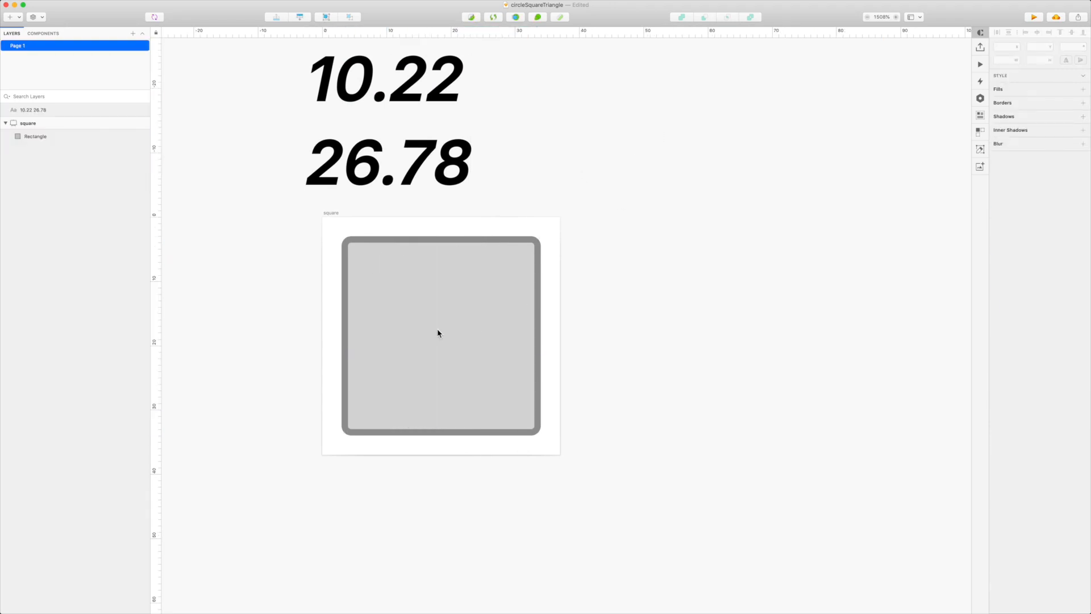
Duplicate the square artboard beside the original and rename the copy as "circle".
click(335, 217)
drag(335, 217, 584, 230)
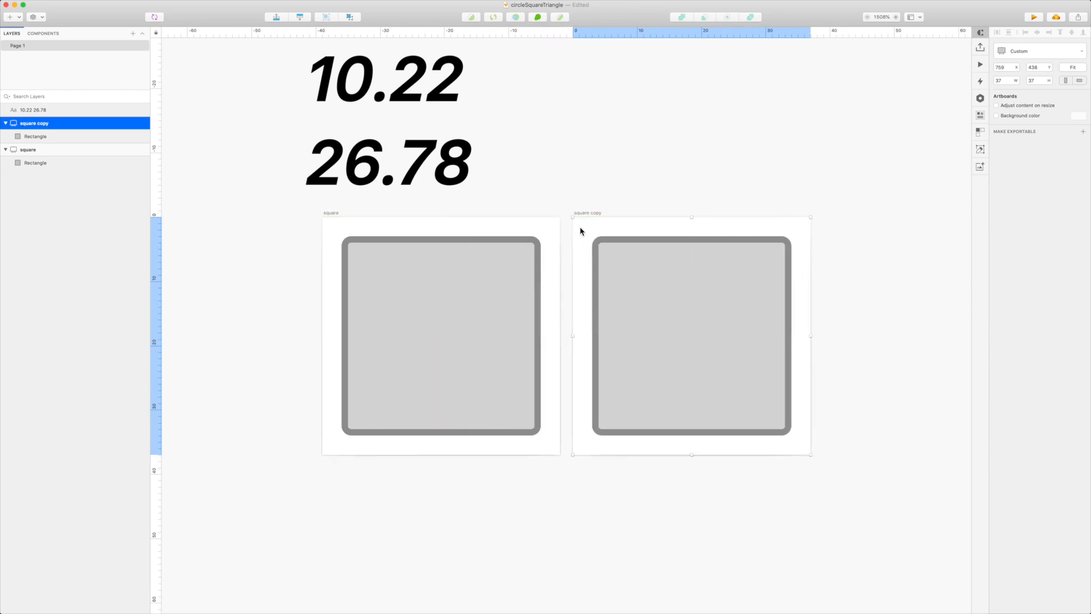
double_click(34, 124)
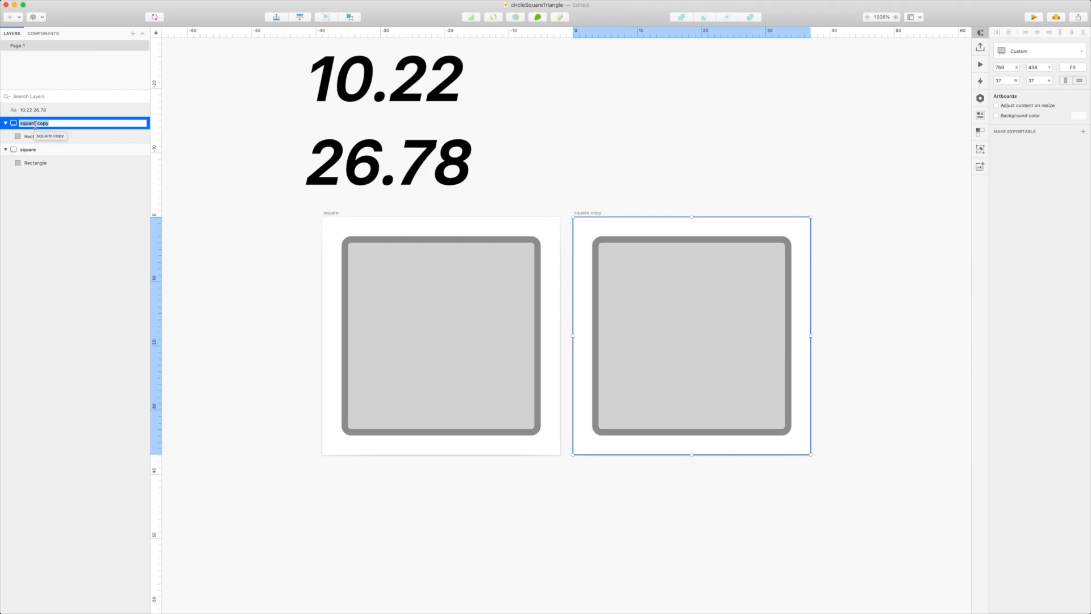
text(circle)
key(Return)
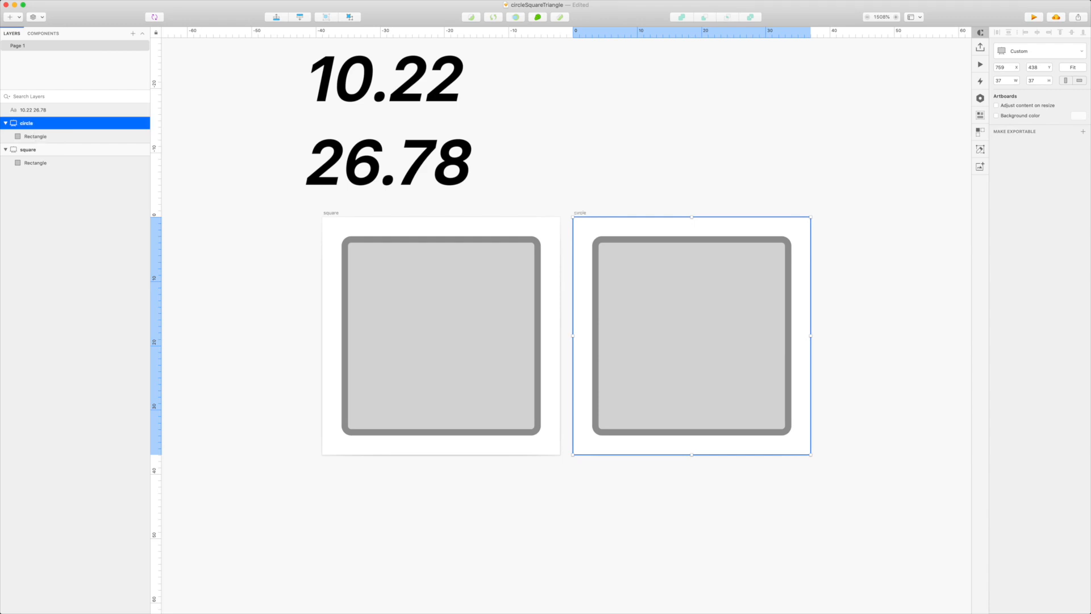
Rename the rectangle layer in both the square and circle artboards as "shape".
double_click(34, 163)
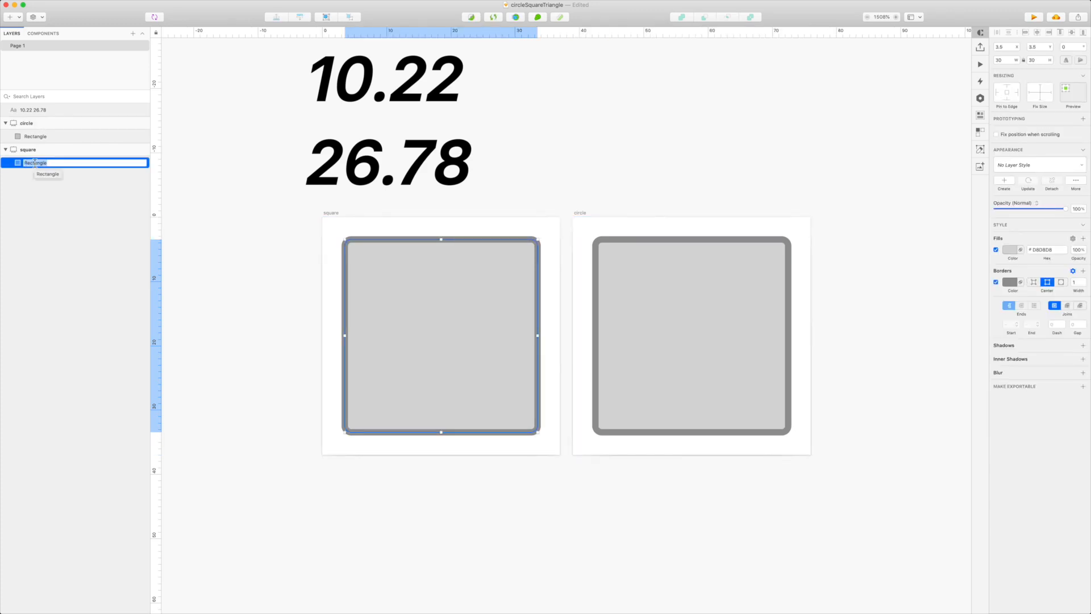
text(shape)
key(Return)
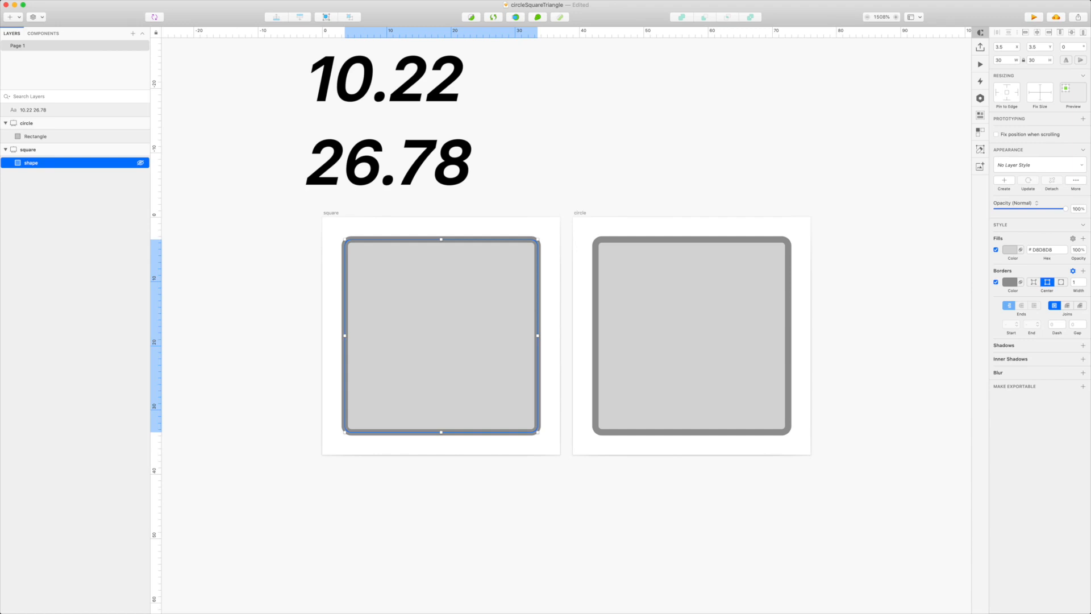
double_click(29, 164)
key(super+c)
double_click(30, 136)
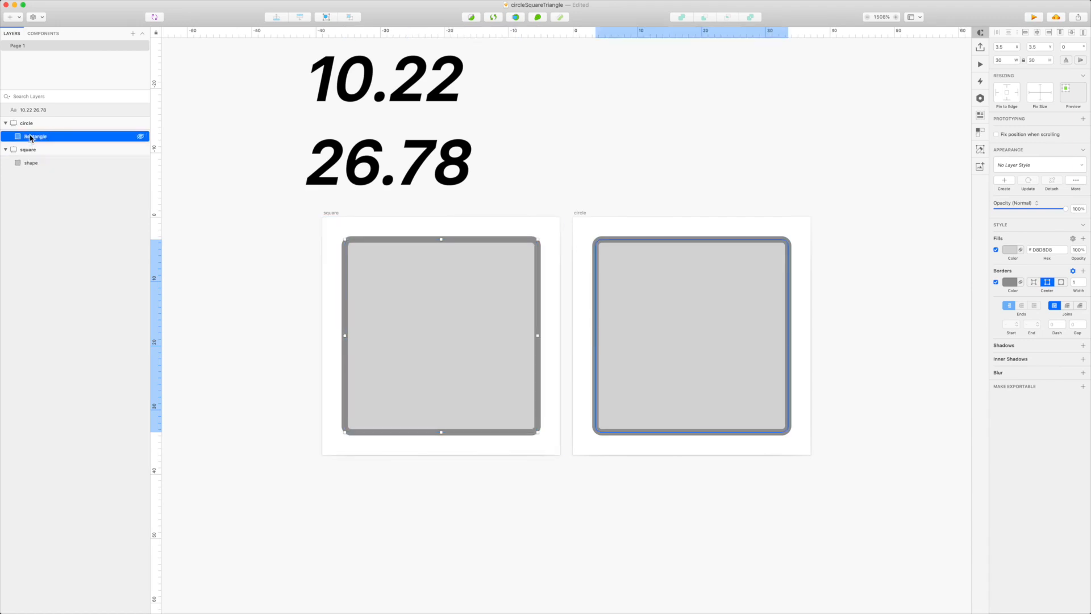
key(super+v)
key(Return)
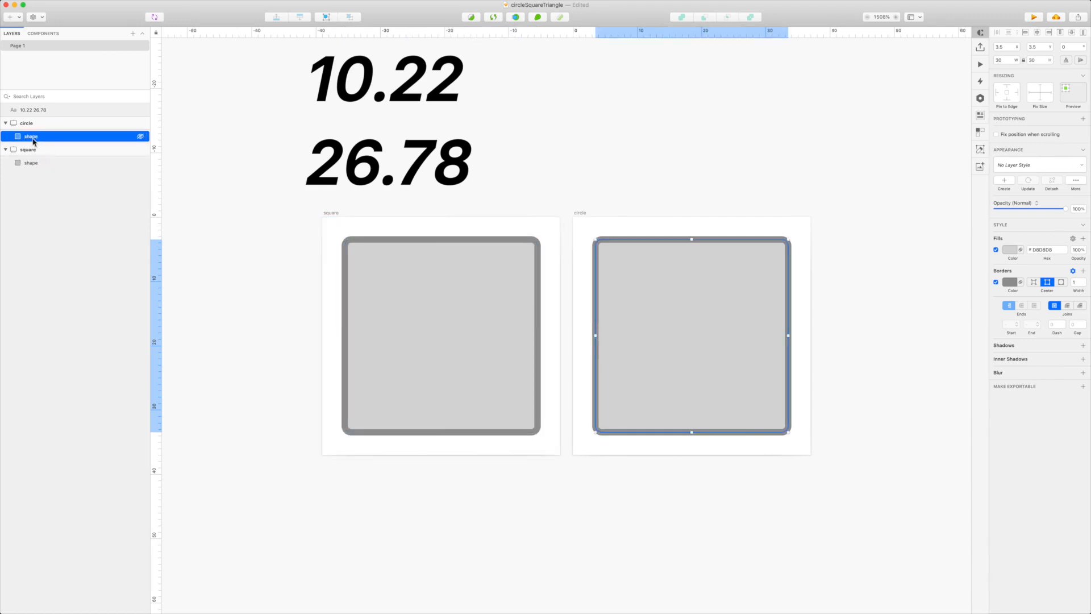
Open the circle artboard's shape for point editing and move the top edge's left point to X 18.4.
click(522, 158)
double_click(643, 265)
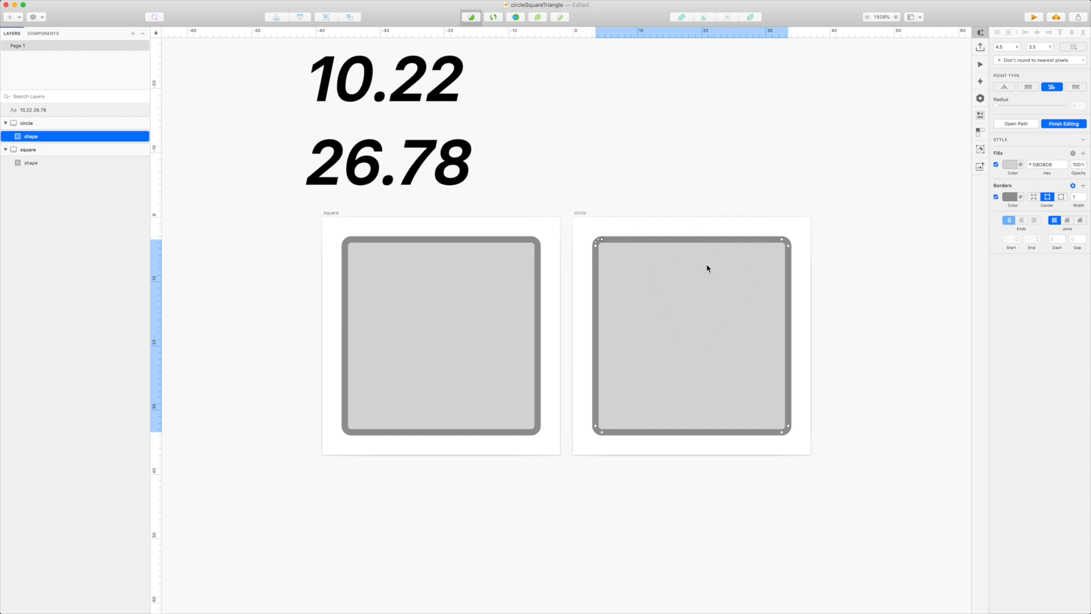
click(1043, 48)
key(Return)
key(super+z)
key(shift+Tab)
text(18.)
key(Return)
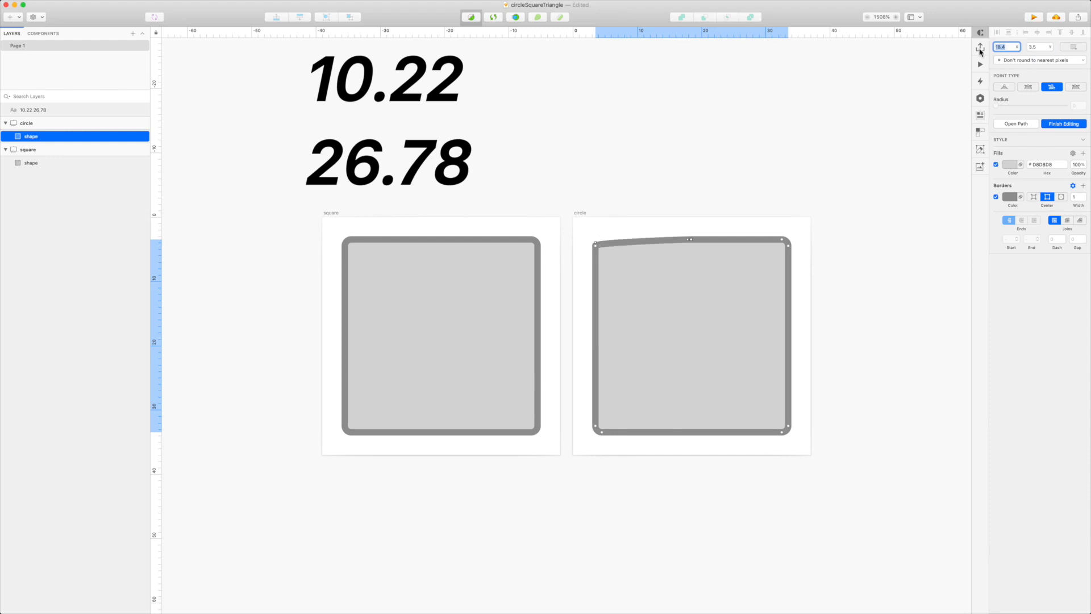
Set the X position of the top-left point's curve handle to 10.22.
click(688, 240)
click(688, 240)
click(1016, 49)
text(10.22)
key(Return)
click(784, 241)
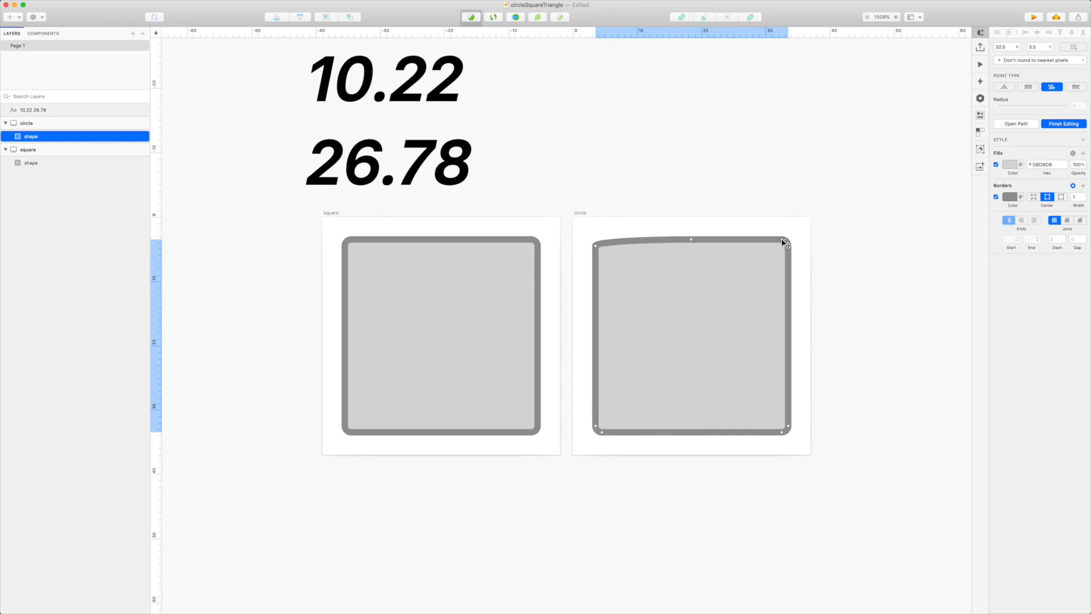
Move the left edge's upper point to Y 18.4 and set its curve handle to Y 10.22.
click(595, 246)
click(1042, 48)
text(18.4)
key(Return)
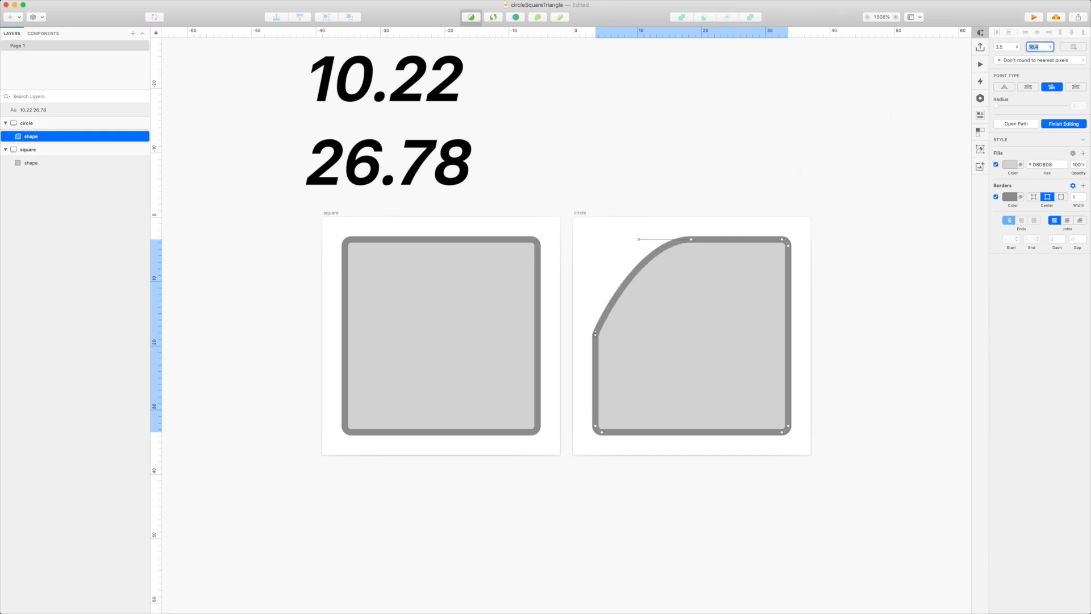
click(596, 332)
click(1045, 46)
text(10.22)
key(Return)
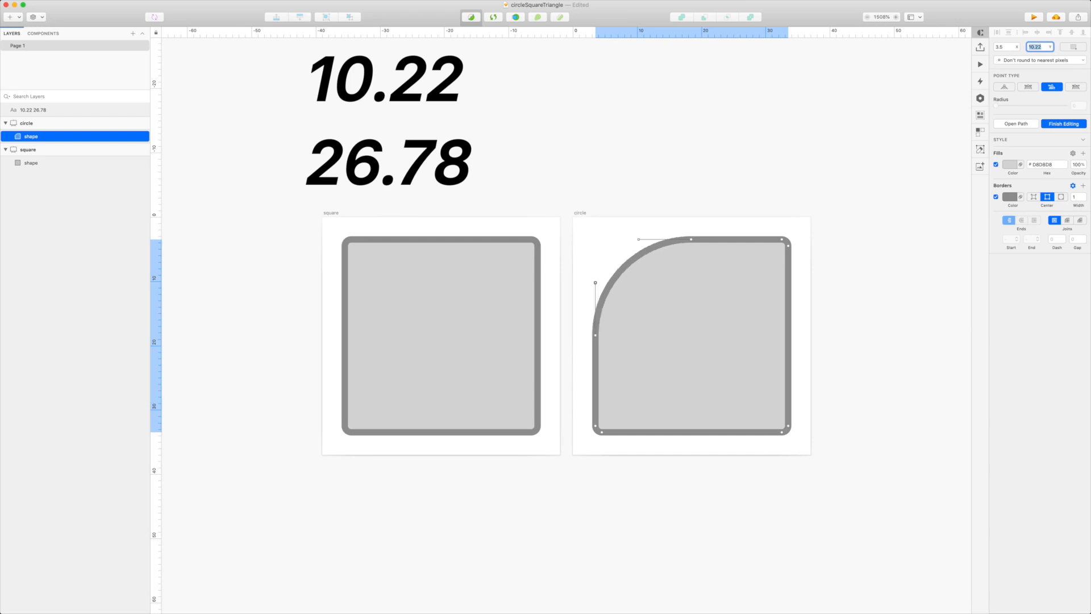
Move the lower points of both side edges to mid-height and the bottom edge's left point to X 18.4.
click(788, 426)
key(Delete)
click(595, 426)
key(Delete)
click(602, 432)
click(1005, 47)
text(18.5)
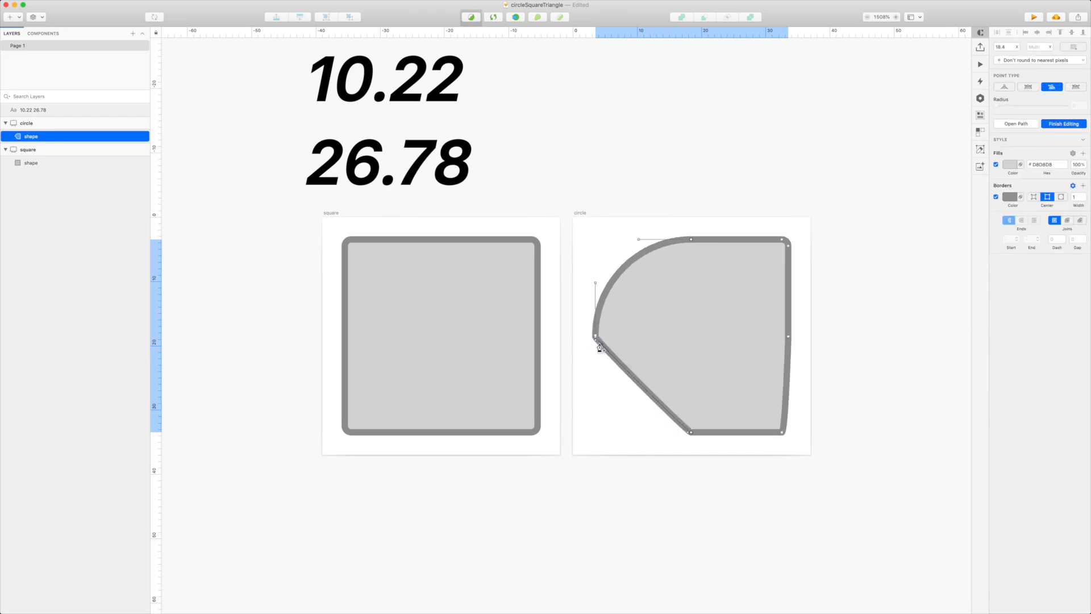
click(1005, 47)
Move the remaining right-hand points to their edge midpoints (Y 18.4 and X 18.6) and set the bottom point's left curve handle to X 10.22.
click(788, 245)
key(Delete)
click(688, 432)
click(1005, 46)
text(10.22)
key(Return)
Set the right point's upper curve handle to Y 10.22 and the left point's lower curve handle to Y 26.78.
click(789, 332)
click(1038, 47)
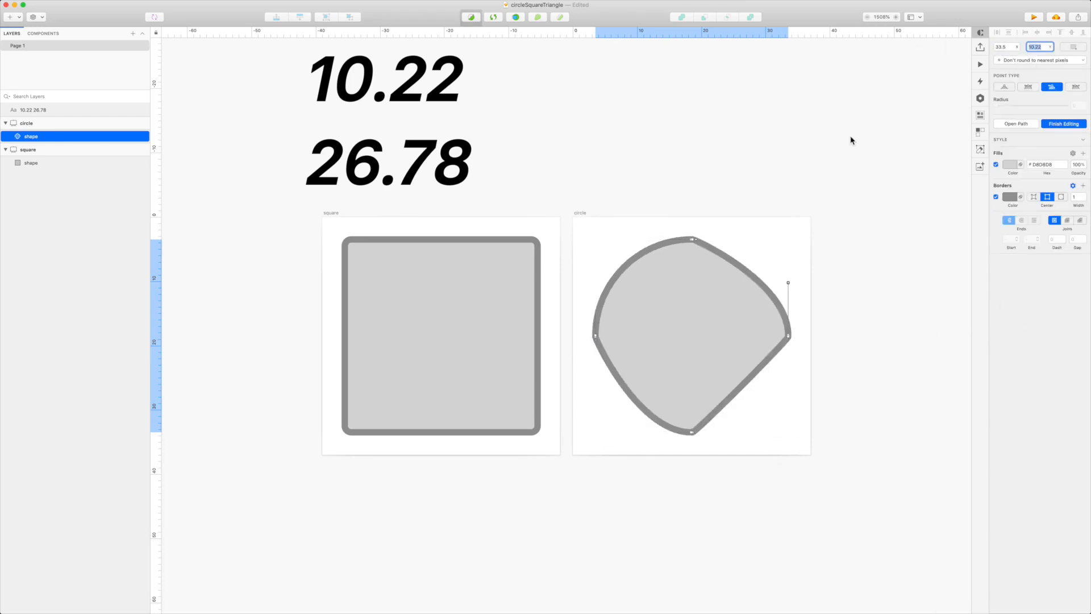
text(26.78)
key(Return)
Set the X position of the bottom point's right curve handle to 26.78.
click(691, 432)
scroll(619, 366, up, 10)
drag(786, 431, 431, 41)
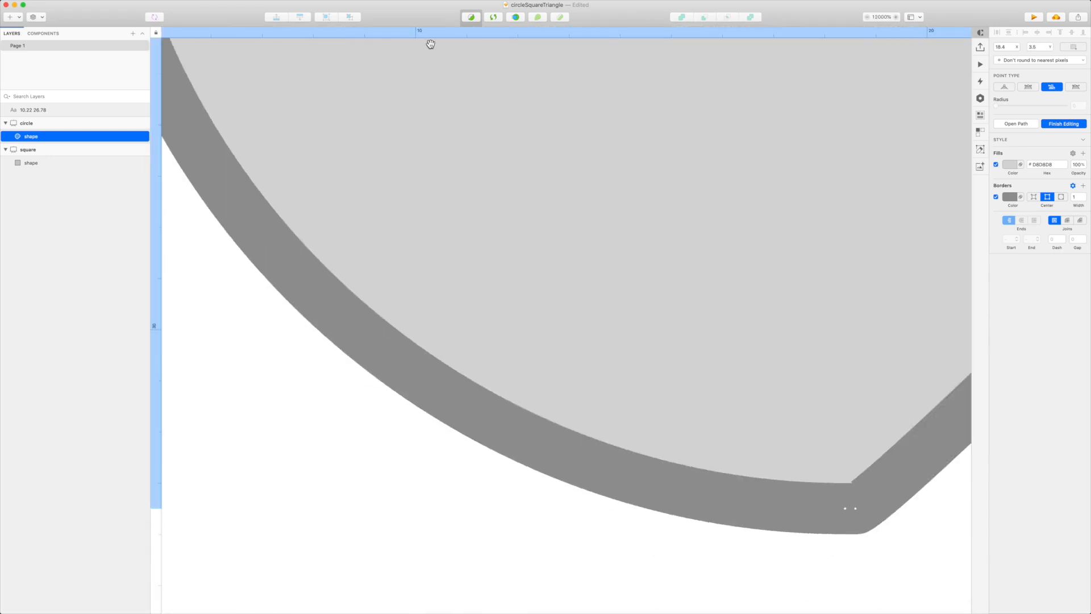
drag(942, 572, 558, 249)
click(471, 183)
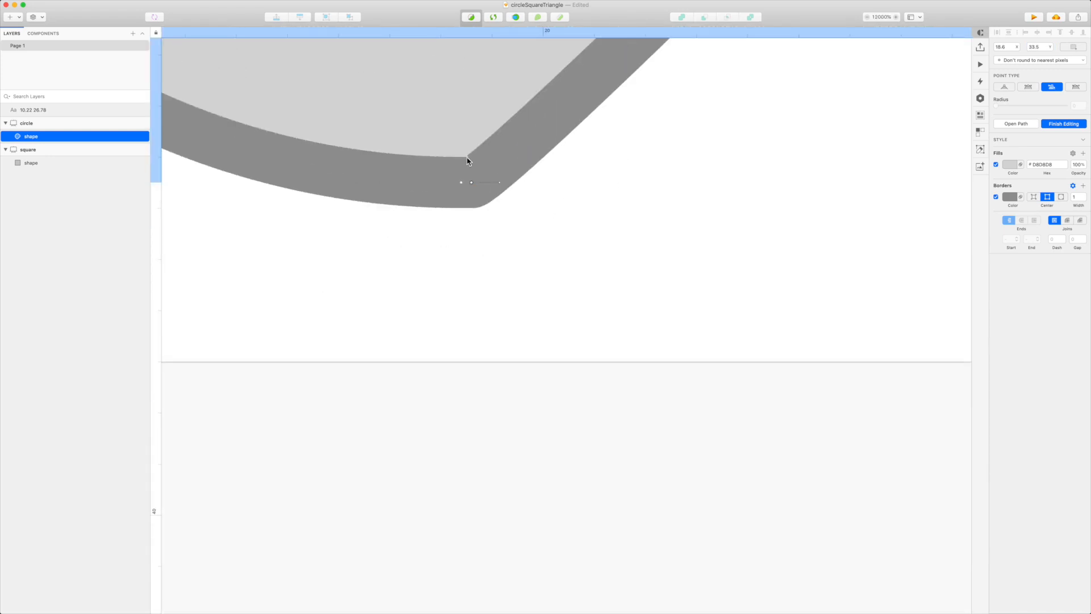
drag(1009, 47, 936, 53)
text(26.78)
key(Return)
key(super+minus)
key(super+minus)
key(super+z)
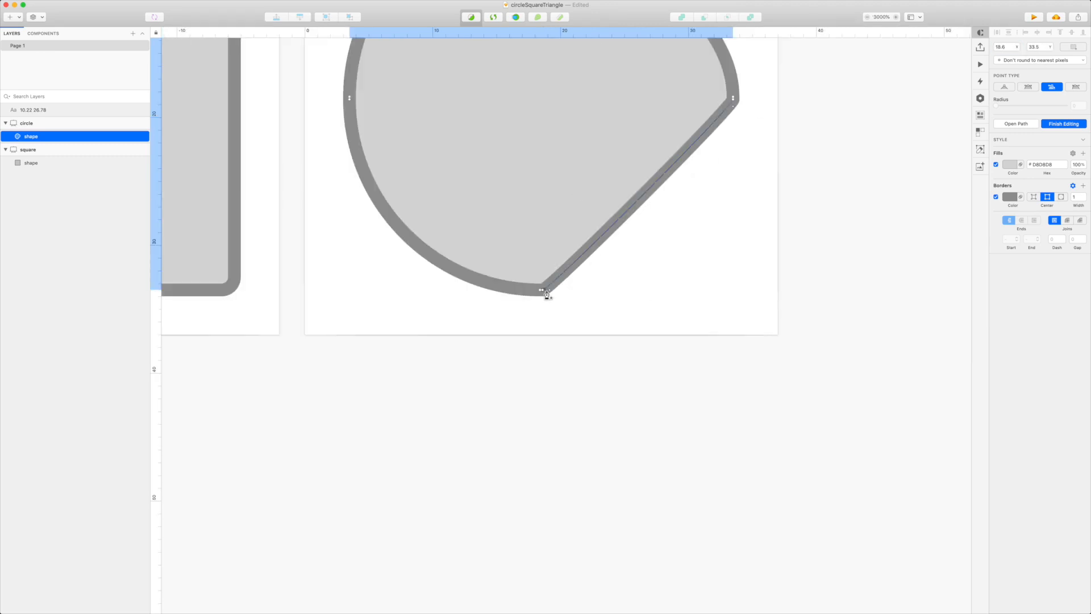
click(550, 290)
text(26.78)
mouse_move(1009, 47)
mouse_down()
mouse_move(994, 48)
mouse_move(1023, 48)
mouse_up()
Set the Y position of the right point's lower curve handle to 26.78.
click(733, 106)
text(26.78)
scroll(716, 197, up, 6)
click(733, 267)
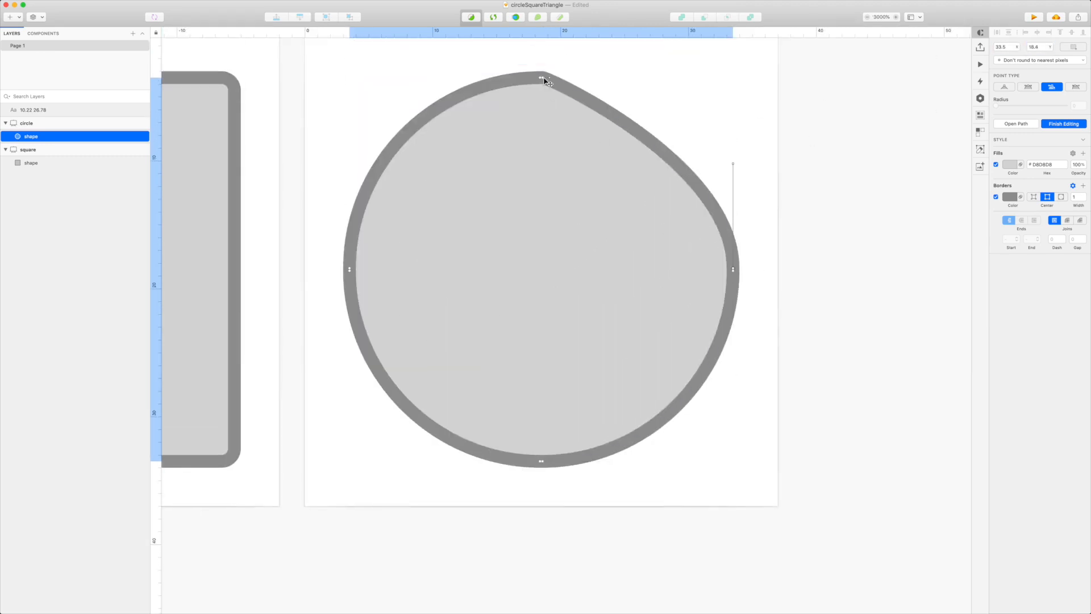
Set the X position of the top point's right curve handle to 26.78 and finish editing the circle's path.
click(547, 80)
drag(1007, 49, 938, 48)
text(26.78)
key(Return)
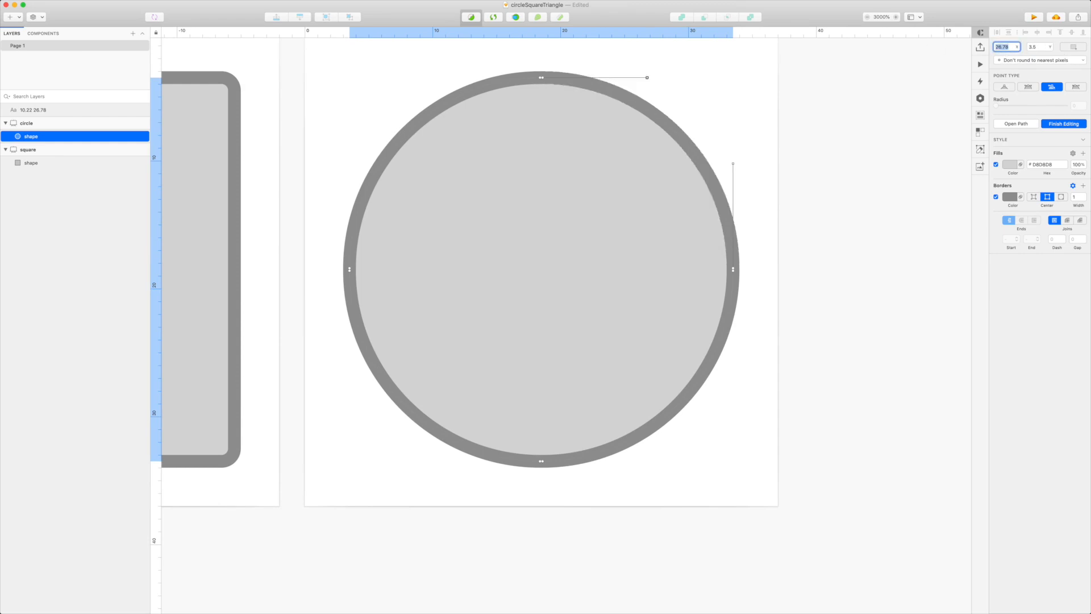
key(Escape)
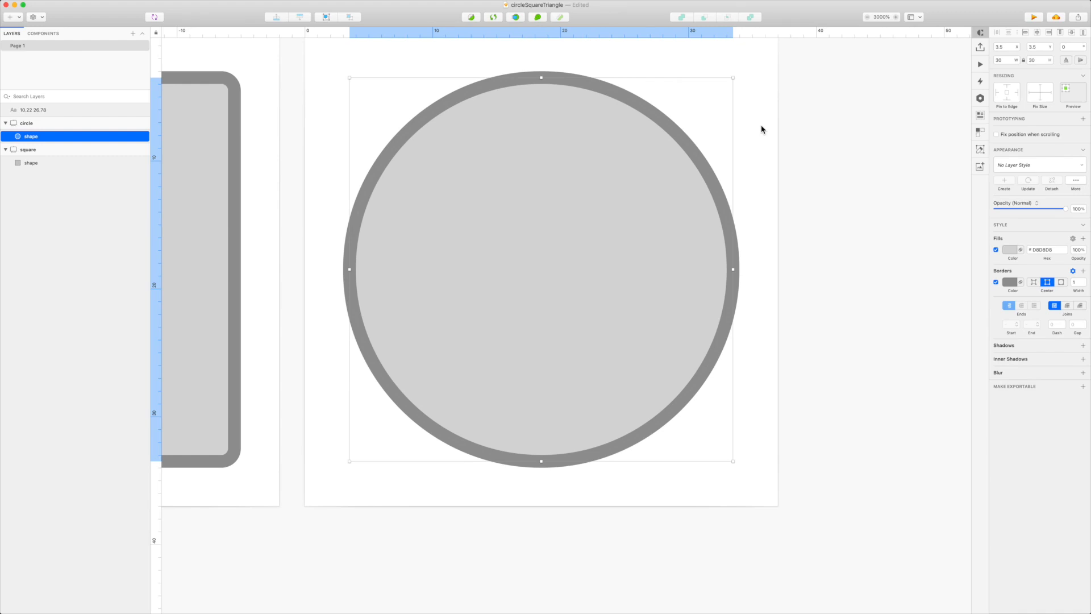
Move the text note with the handle values up, clear of the square and circle artboards, and save the Sketch document.
key(super+minus)
key(super+minus)
key(super+minus)
key(super+minus)
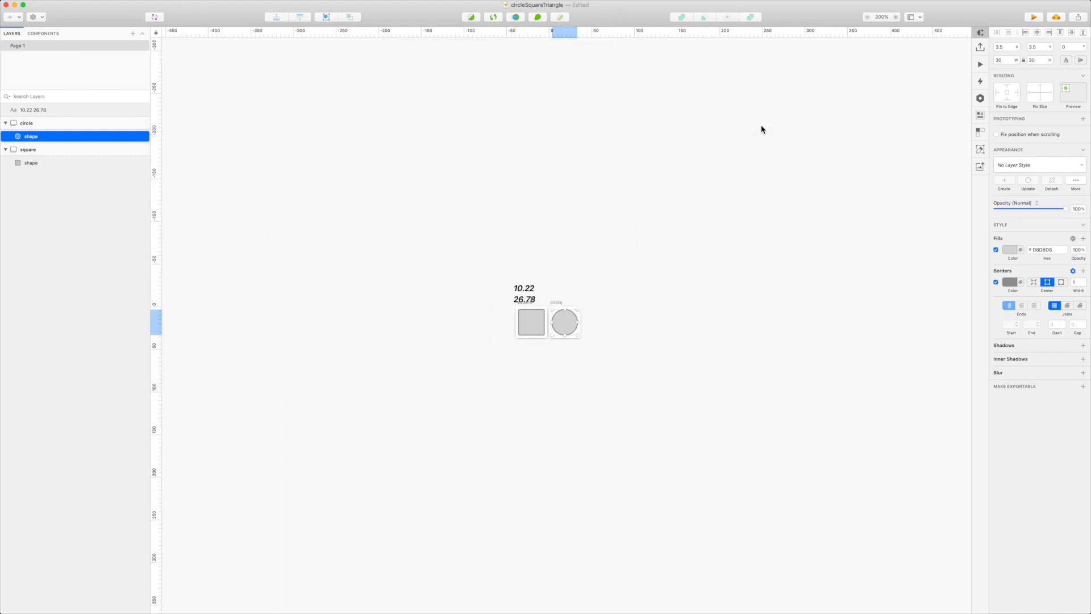
click(531, 366)
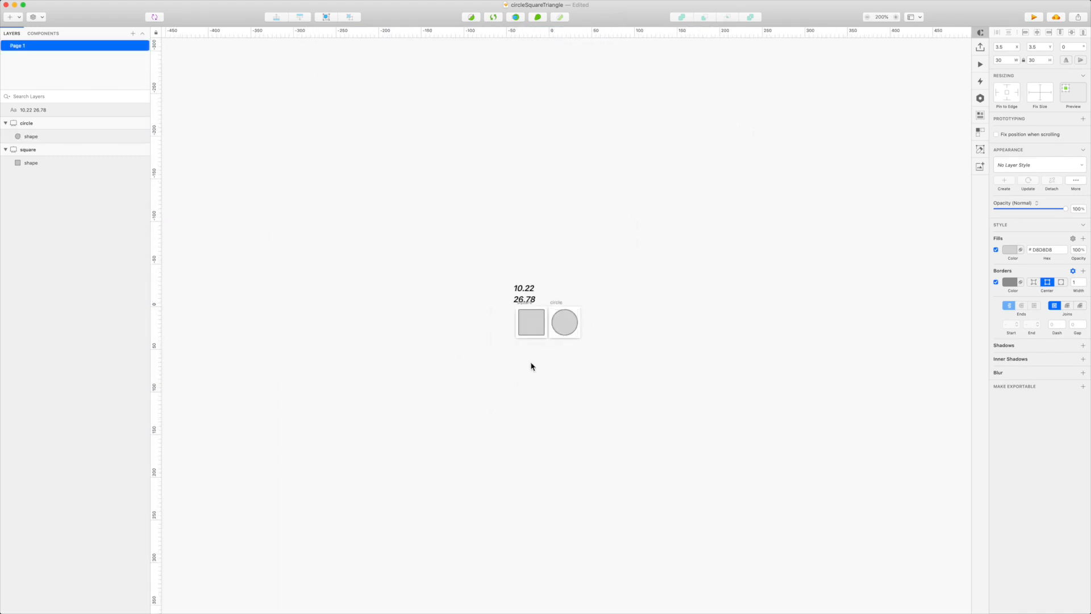
click(528, 295)
drag(528, 295, 528, 248)
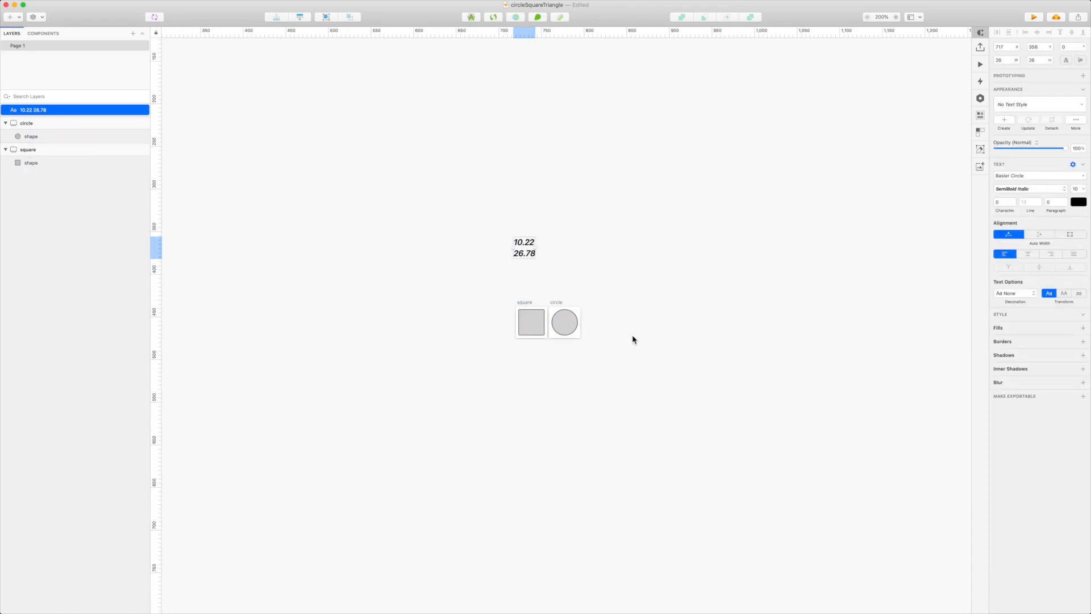
key(super+s)
Switch to Flow and delete the existing Rectangle timeline, confirming the deletion.
key(super+Tab)
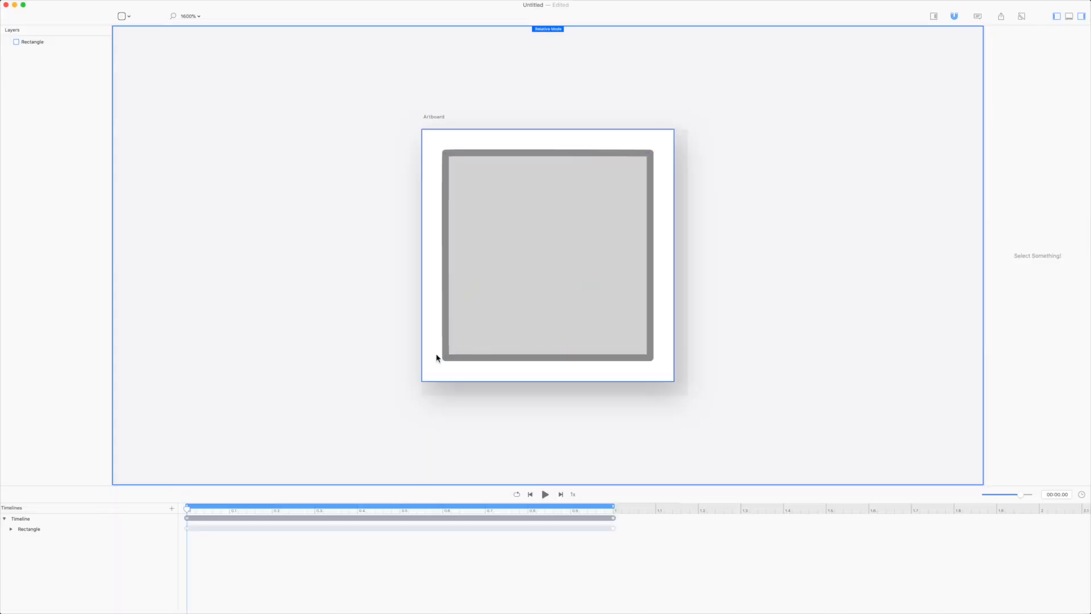
click(107, 518)
key(Delete)
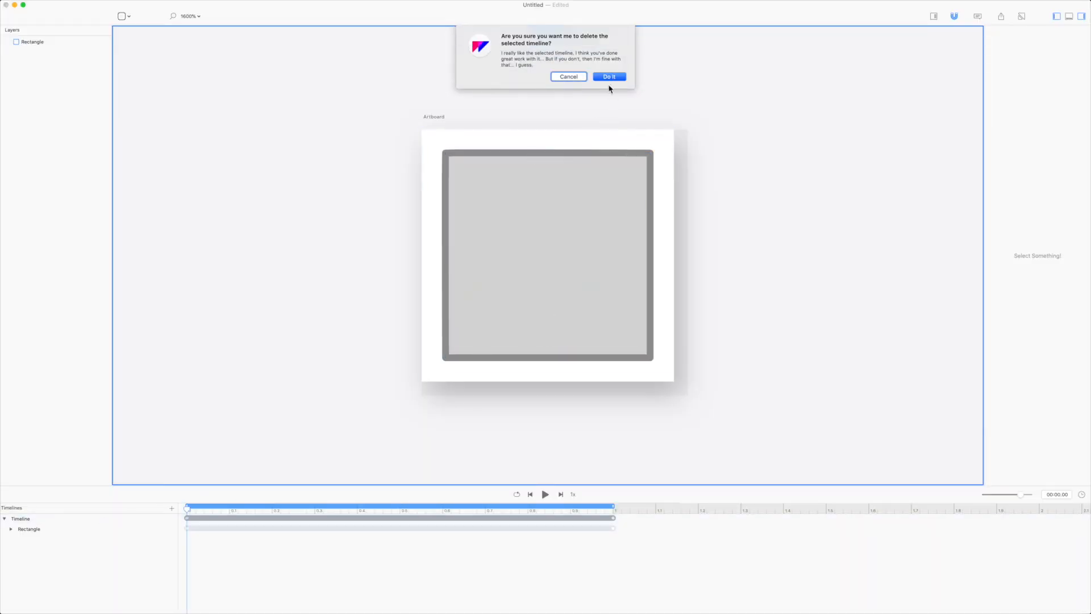
click(610, 78)
Create a new timeline from the square artboard followed by the circle artboard, and play the morph.
click(172, 509)
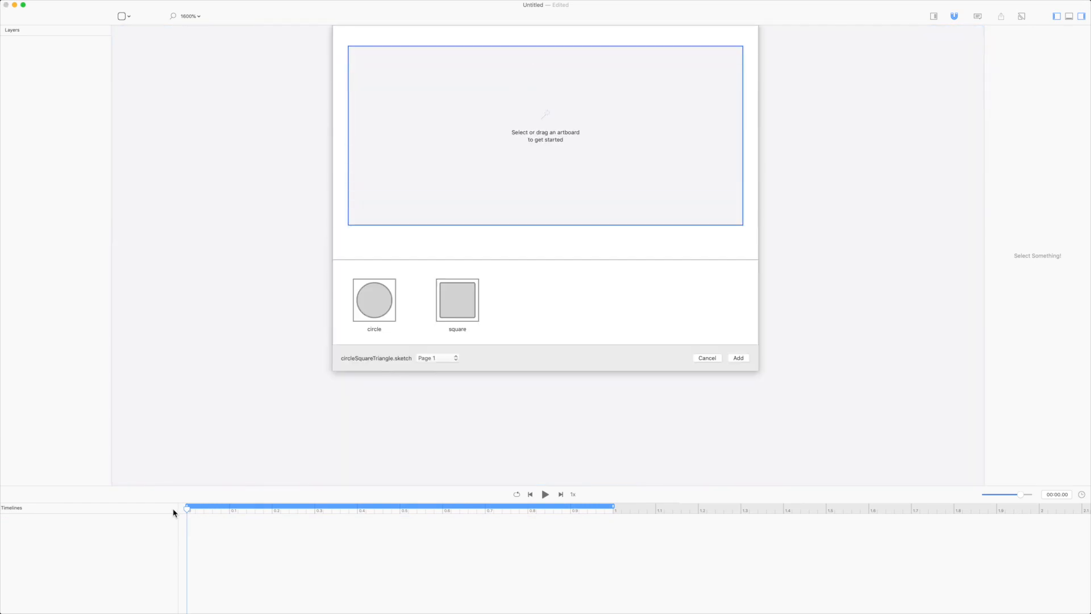
click(446, 305)
click(392, 310)
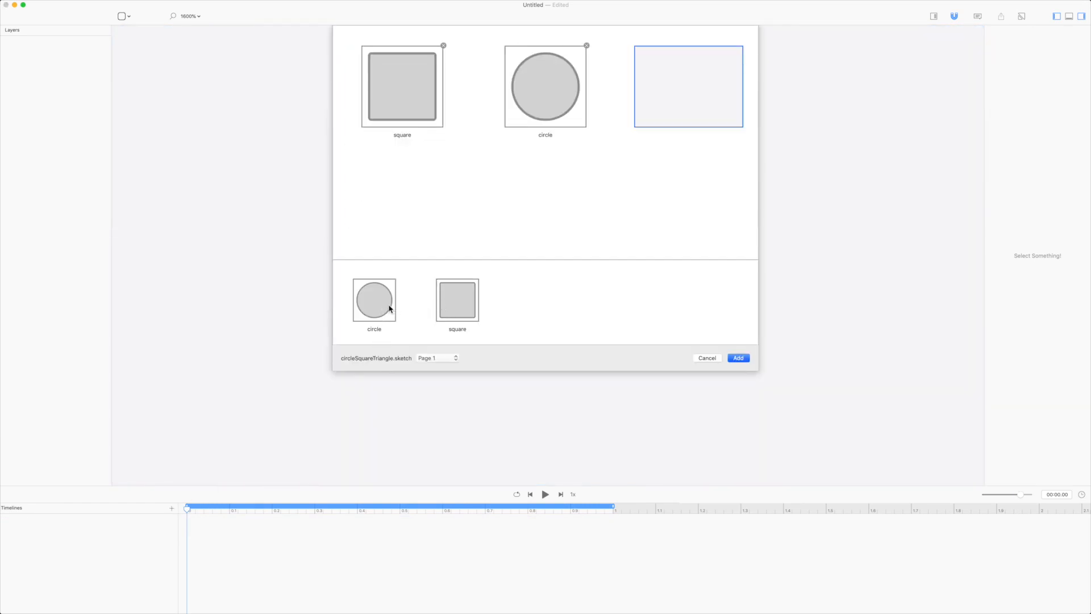
click(739, 359)
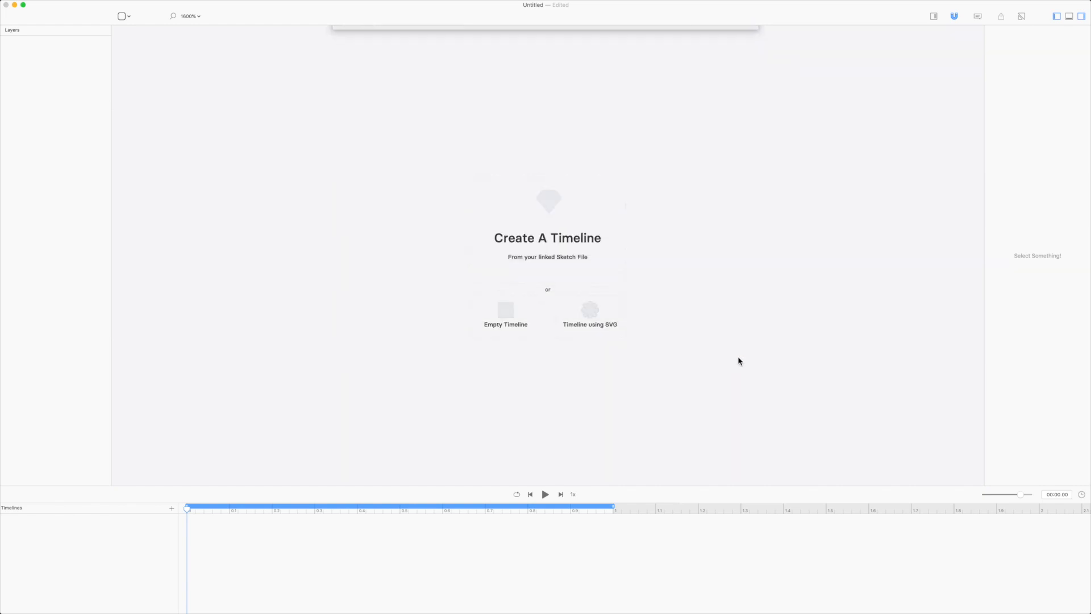
click(546, 494)
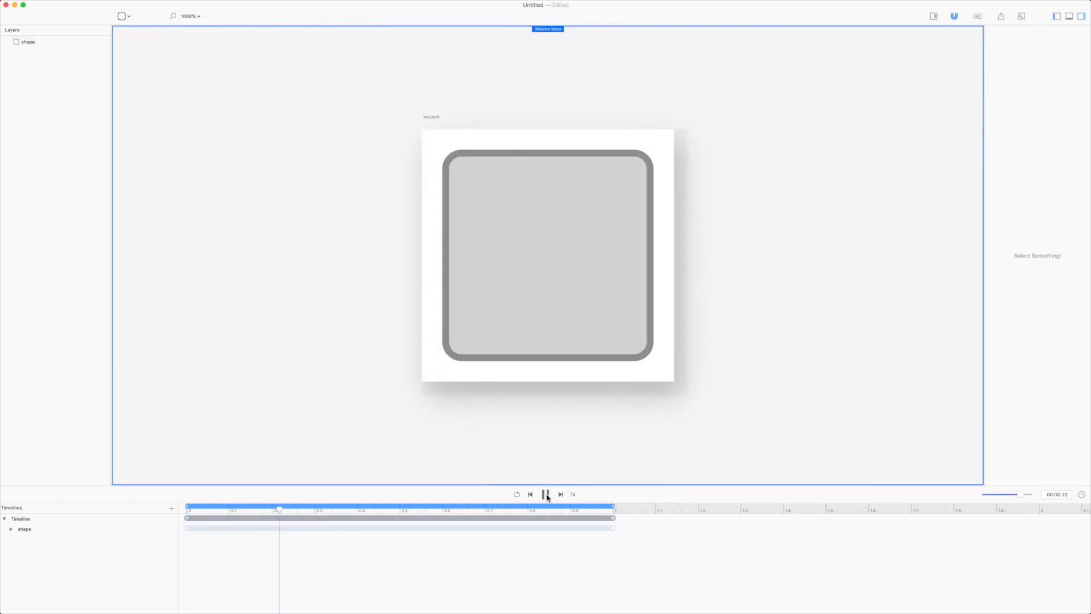
Export the timeline as an iOS project to the Documents folder and locate Timeline.xcodeproj in the exported iOS folder.
key(super+e)
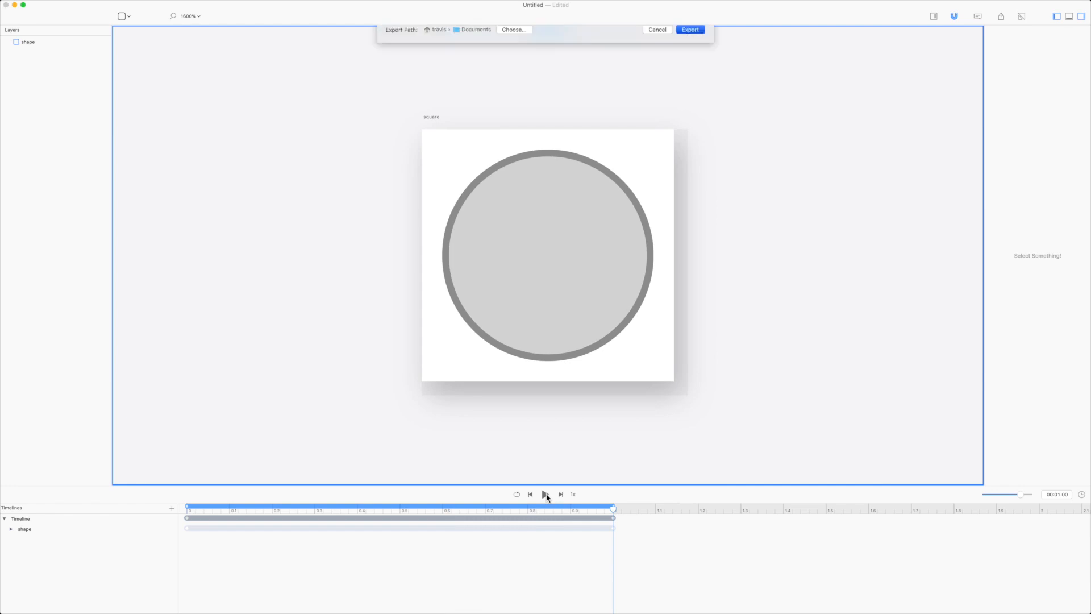
click(417, 54)
scroll(542, 242, down, 5)
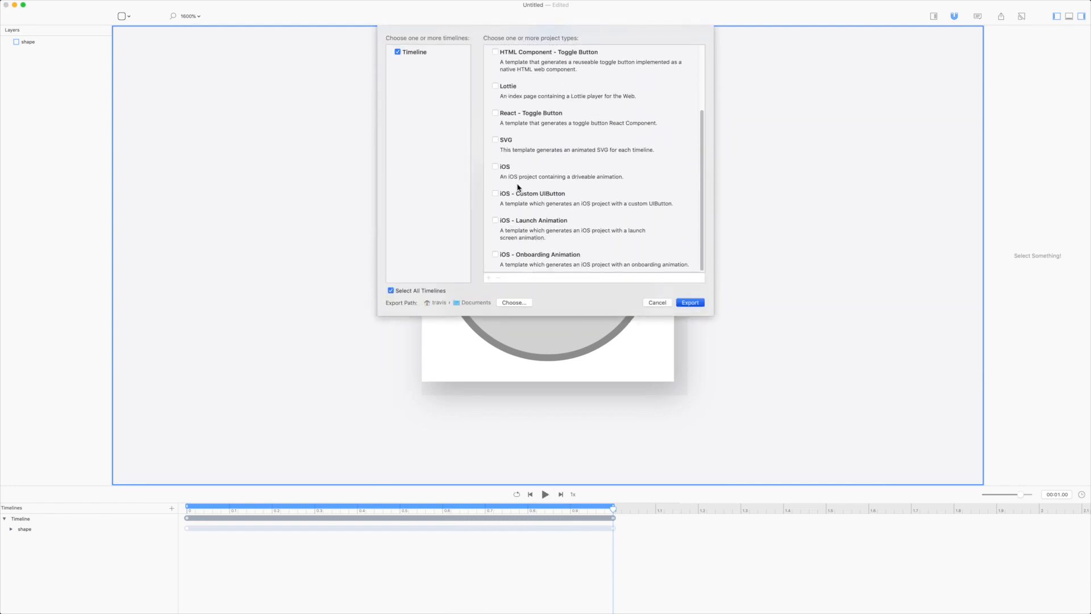
click(503, 168)
click(690, 302)
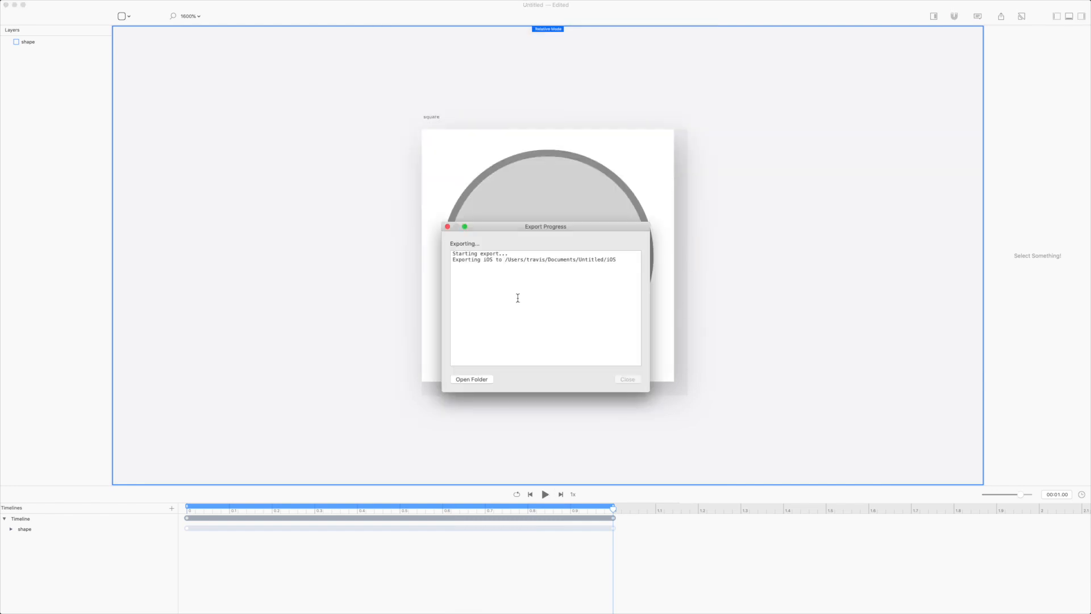
click(482, 380)
click(443, 296)
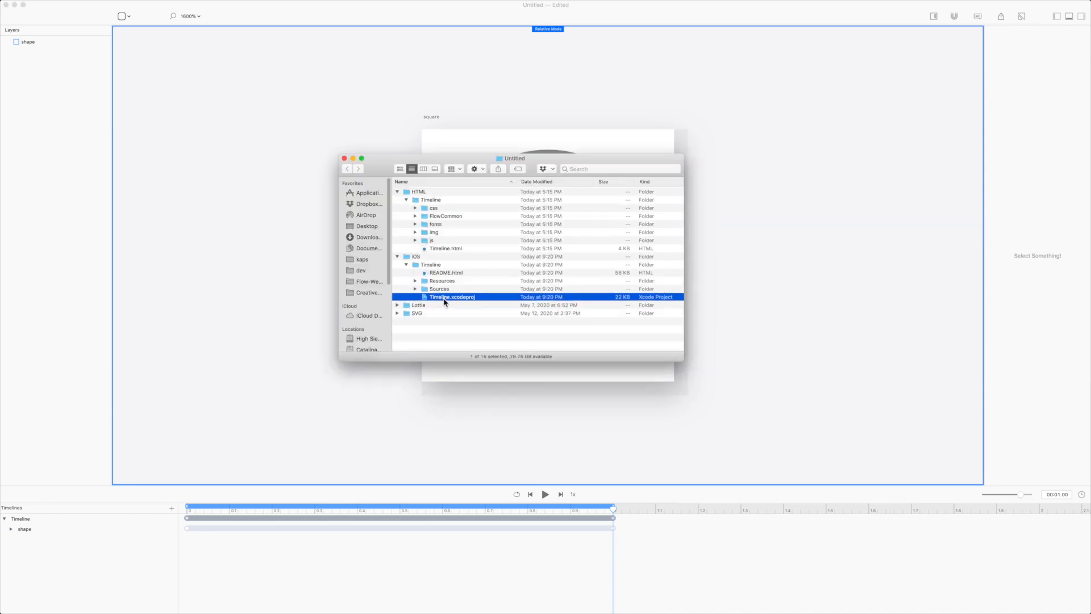
Close the exported files folder and the export progress window, dismissing the save dialog without saving.
key(super+w)
click(556, 48)
key(super+s)
key(Escape)
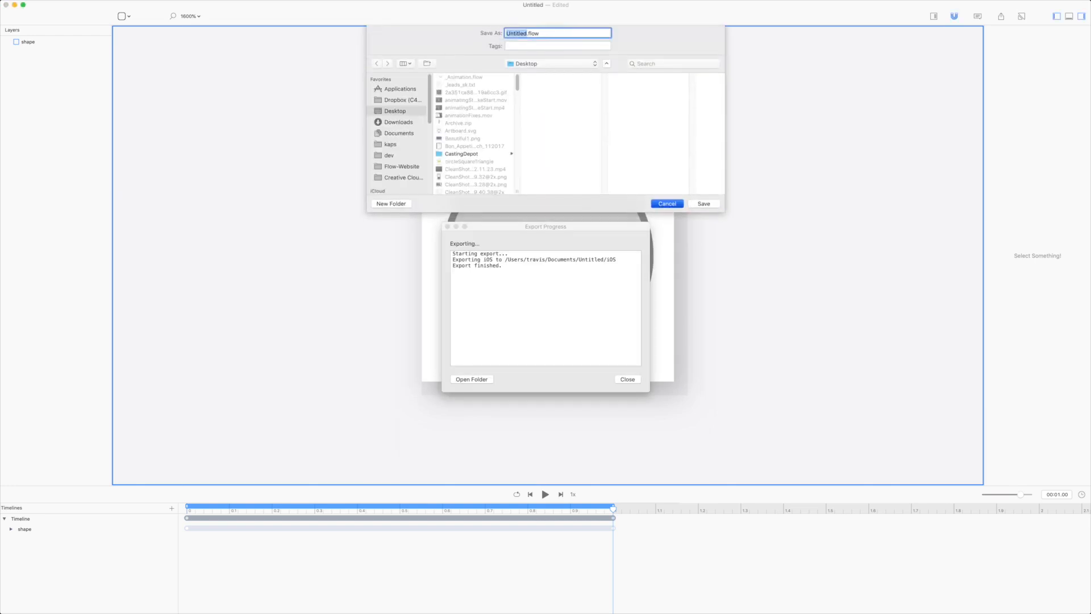
click(628, 381)
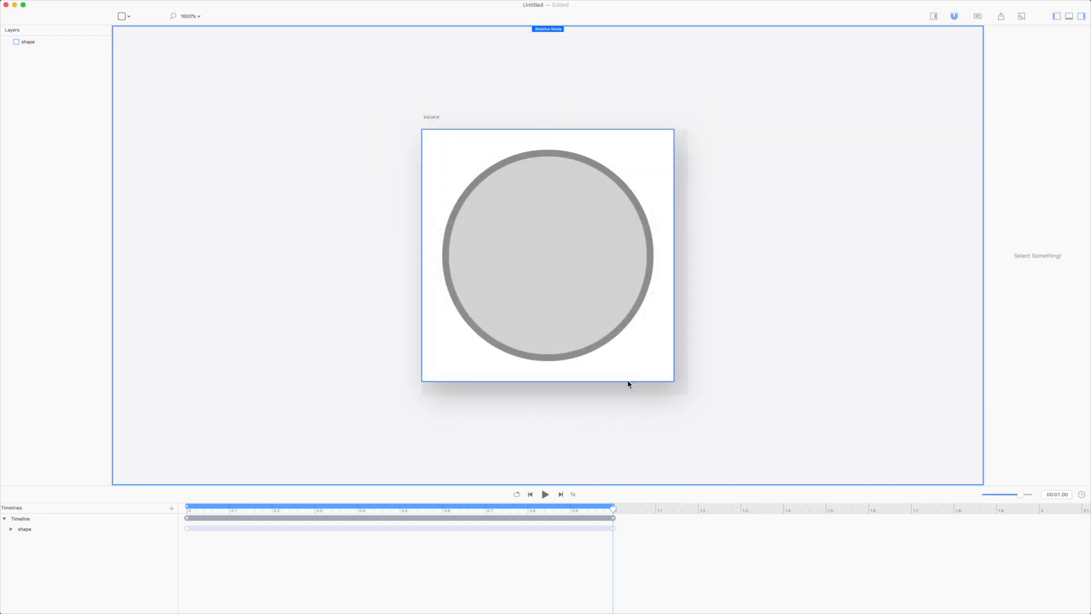
key(space)
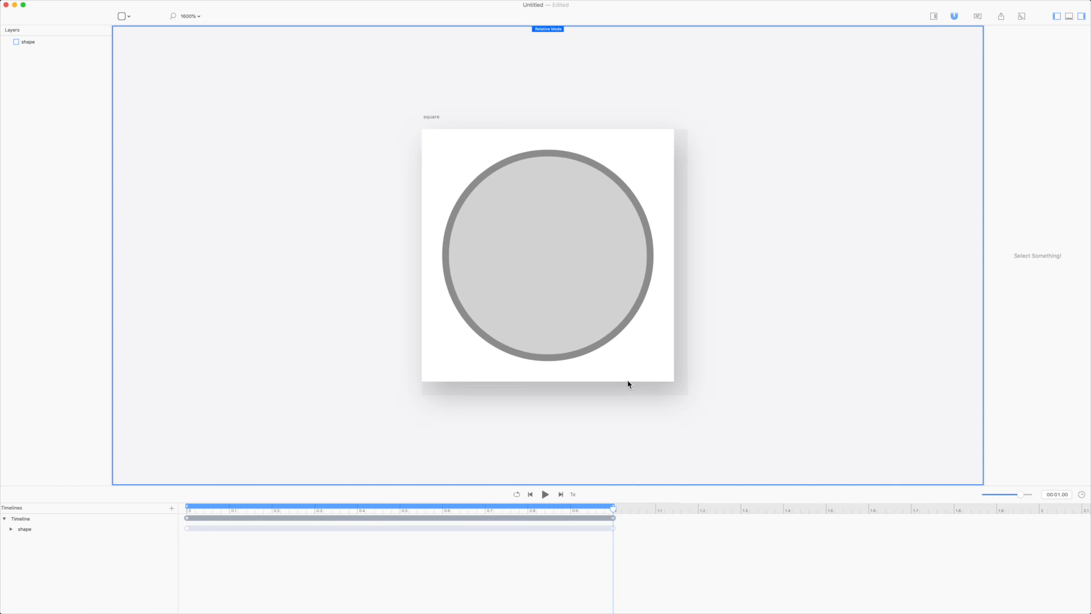
Save the Flow document as circleSquareTriangle inside a new Desktop folder named circleSquareTriangle.
key(super+s)
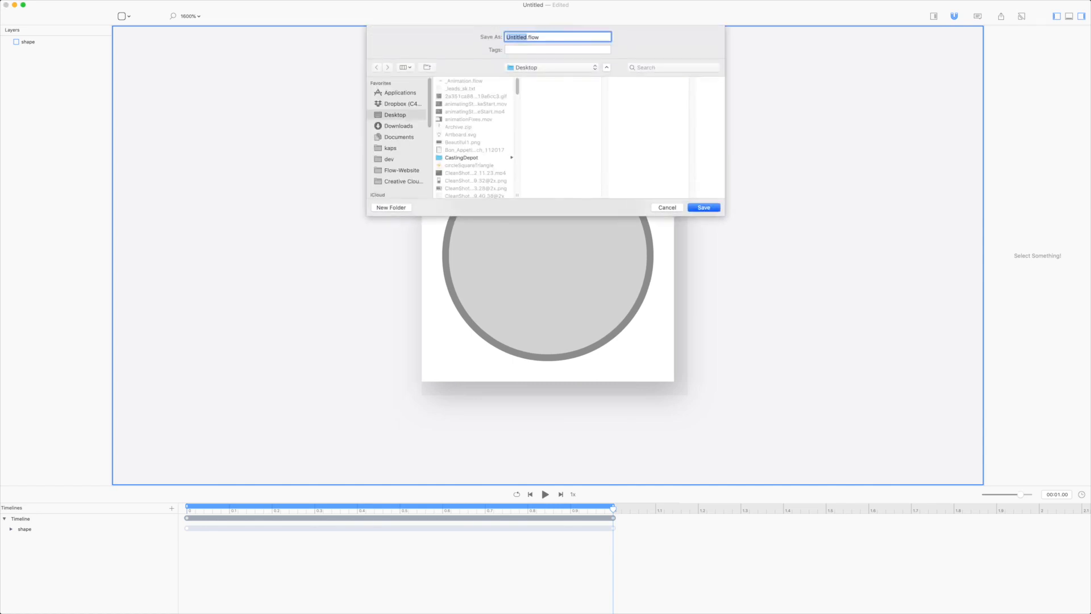
text(cric)
text(leSquare)
text(Triangle)
key(super+shift+n)
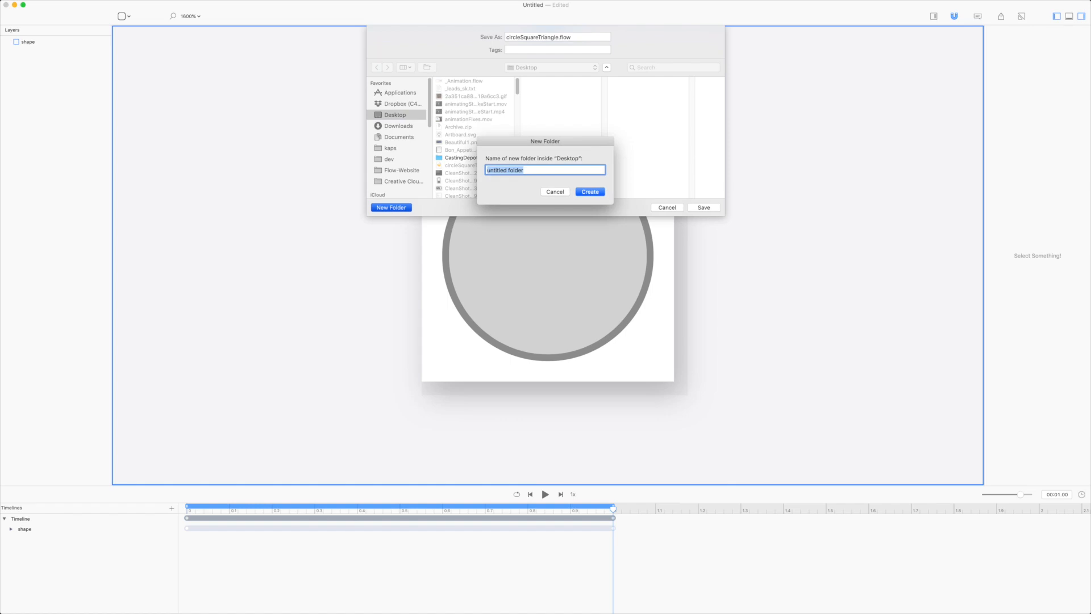
text(circleSquareTriangle)
key(Return)
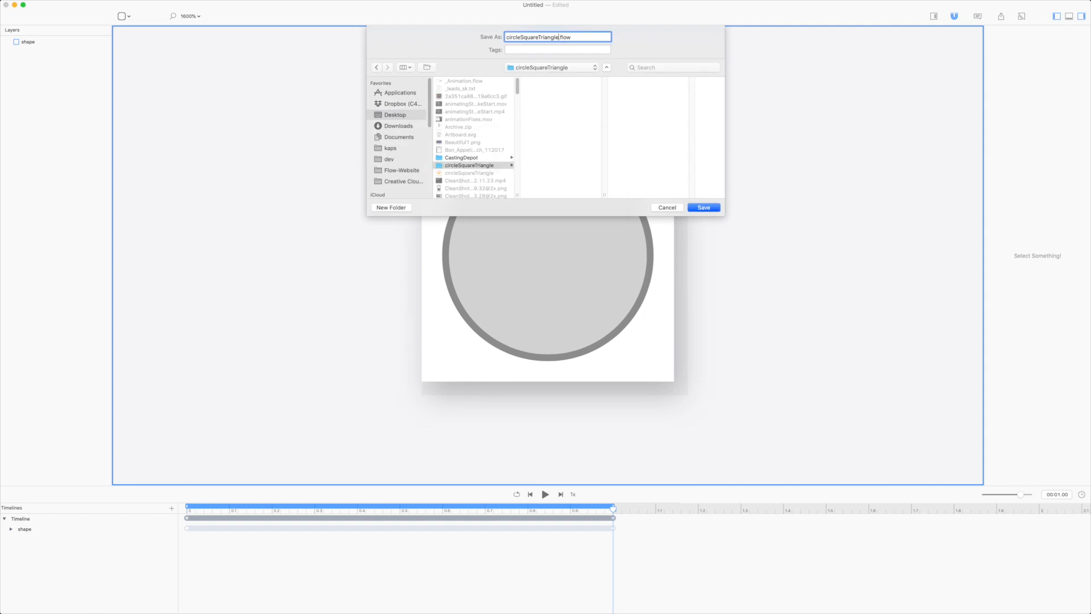
key(Return)
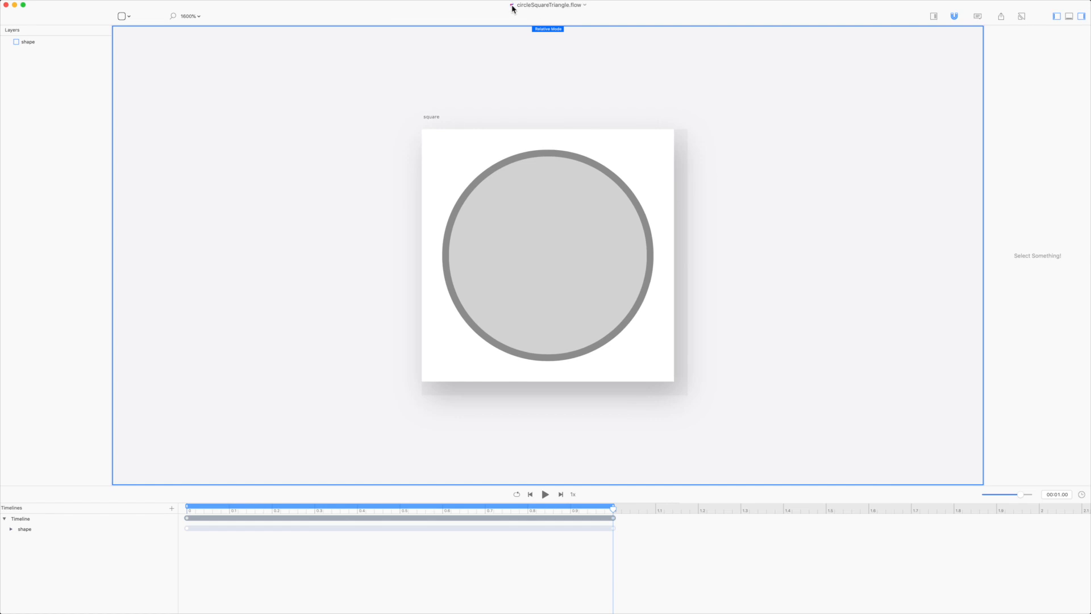
click(586, 6)
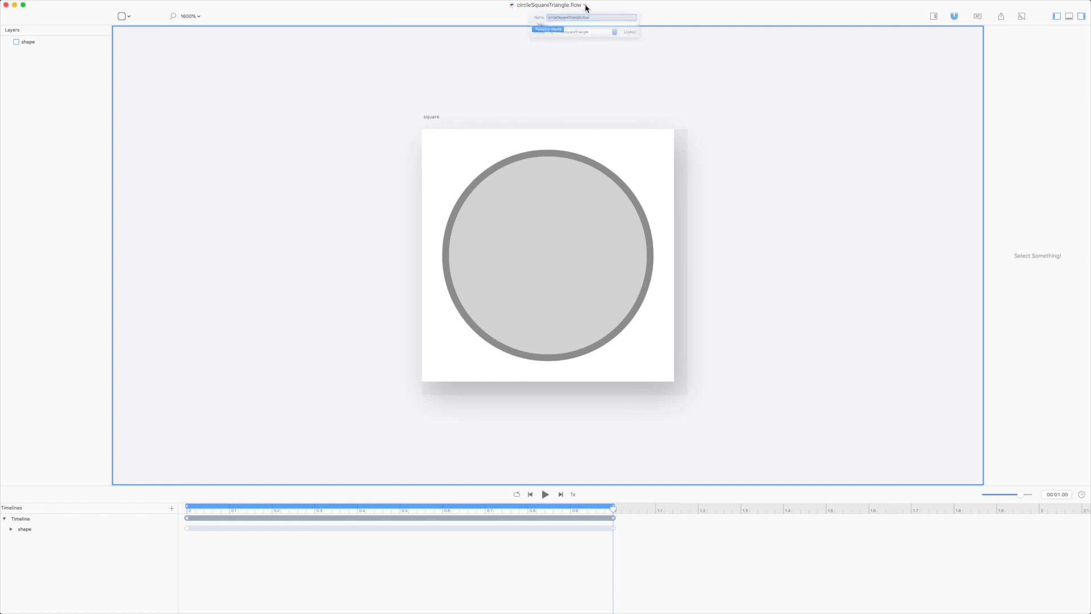
click(703, 133)
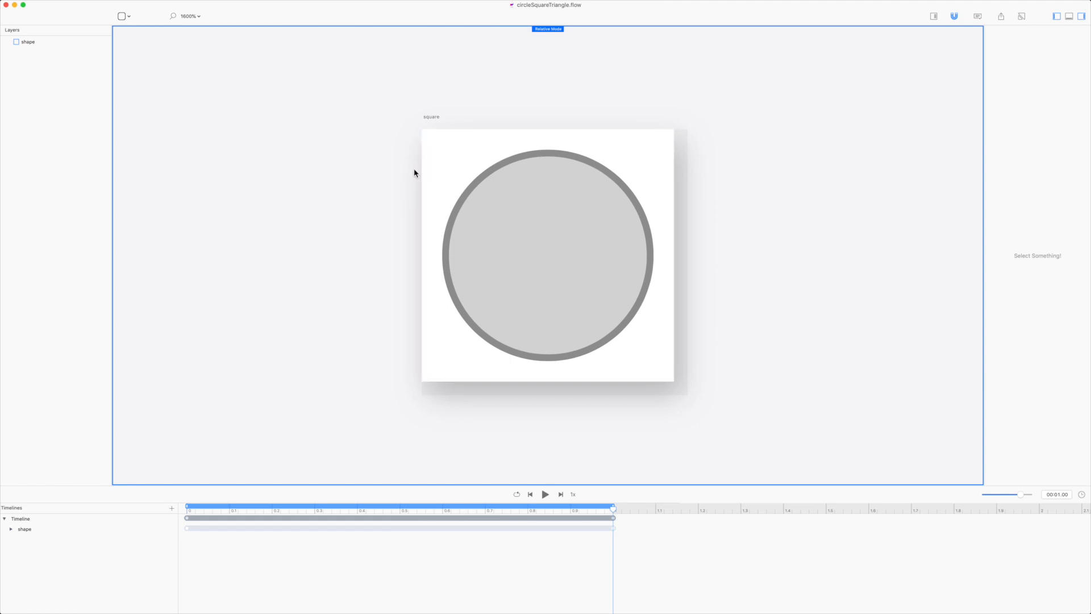
Export the timeline as an iOS project with the Desktop's circleSquareTriangle folder as the export path.
key(super+e)
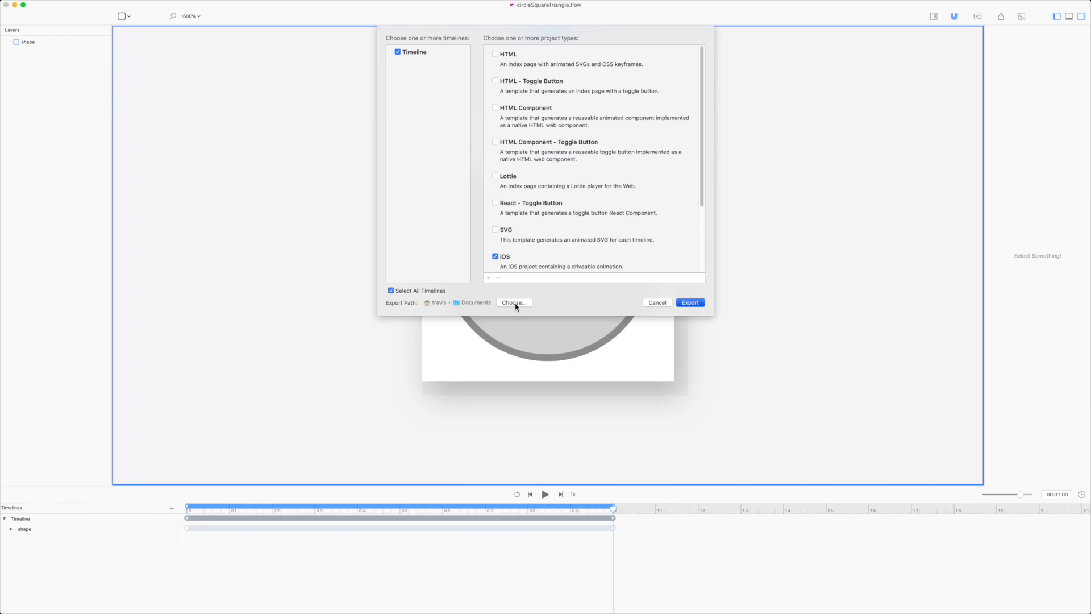
click(515, 303)
click(699, 293)
click(692, 306)
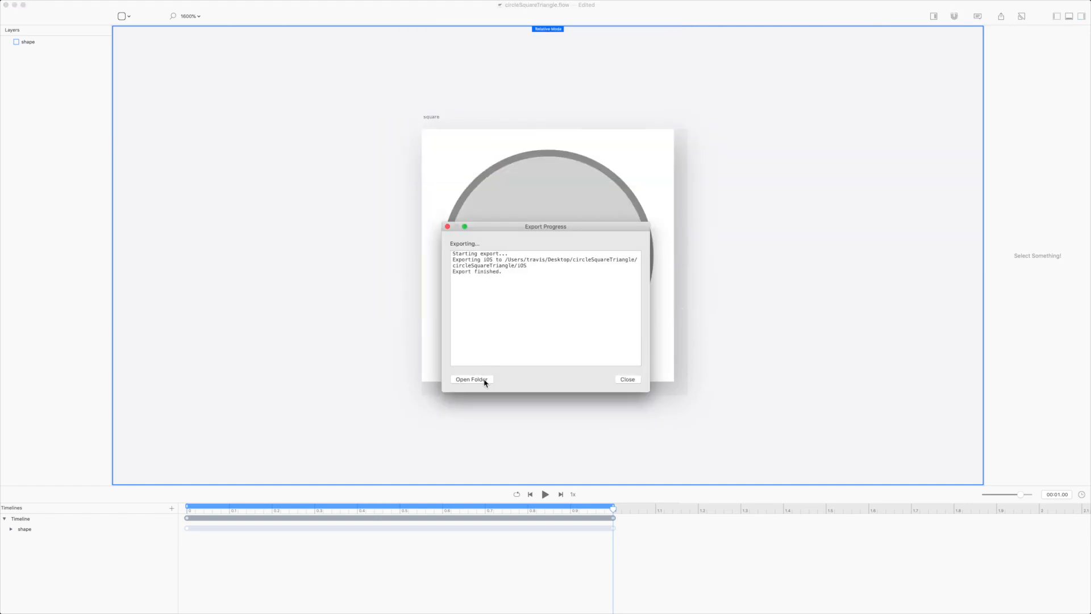
Open Timeline.xcodeproj from the exported iOS/Timeline folder and close the folder window.
click(484, 380)
click(441, 145)
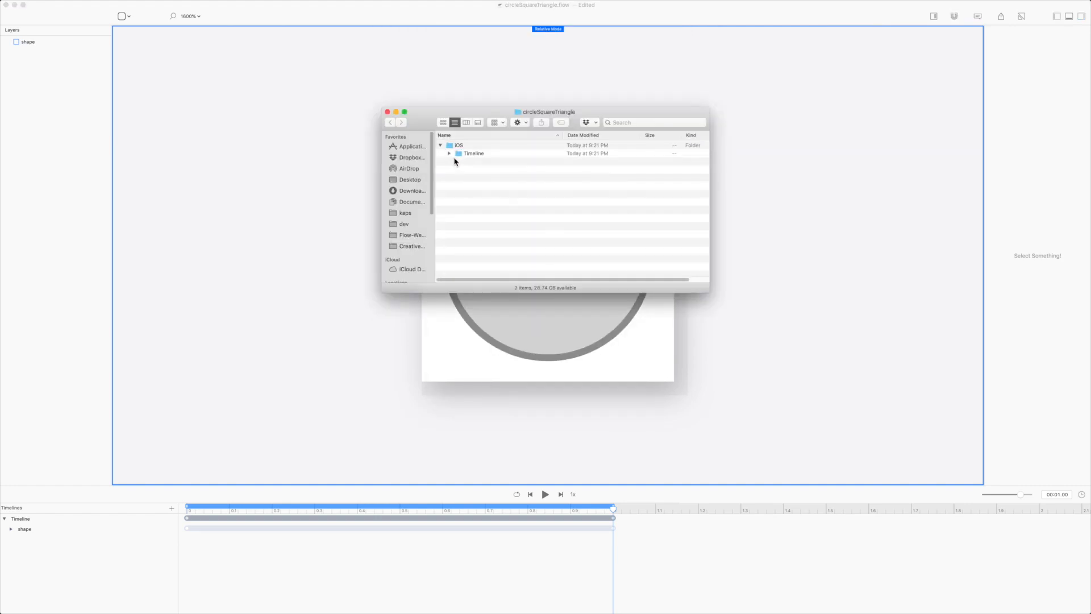
click(449, 154)
click(492, 190)
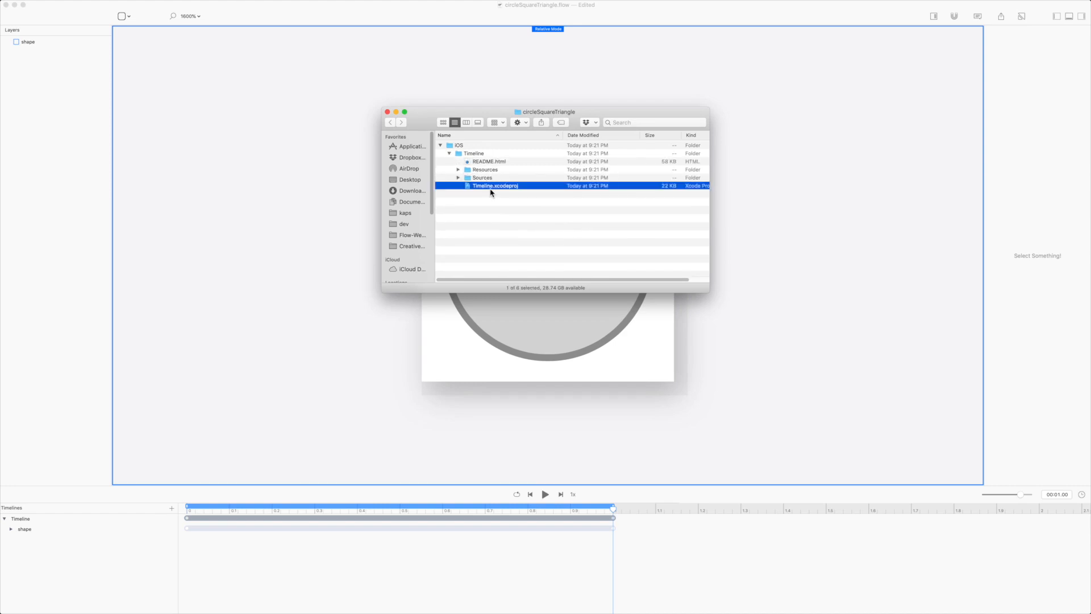
click(388, 111)
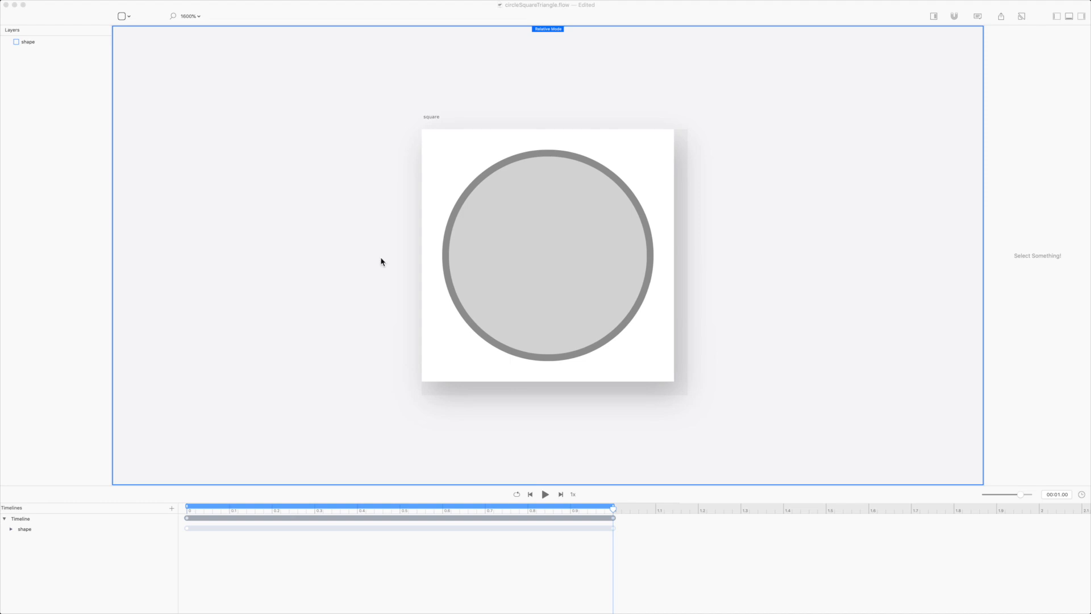
Switch to Xcode, run the Timeline project on the iPhone X simulator and view the animation there.
key(super+Tab)
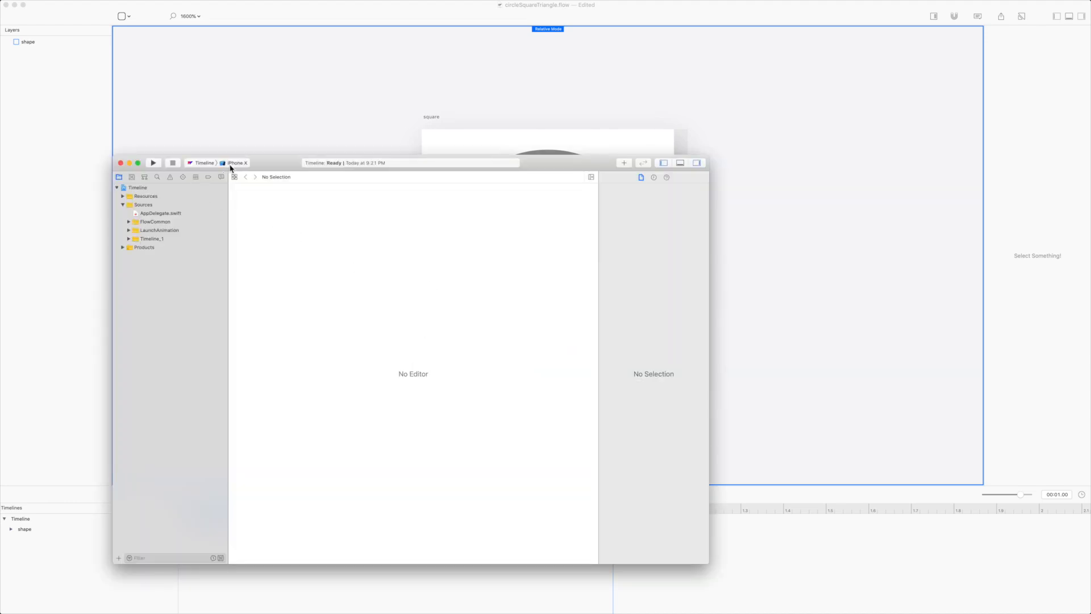
click(233, 163)
click(230, 165)
click(153, 163)
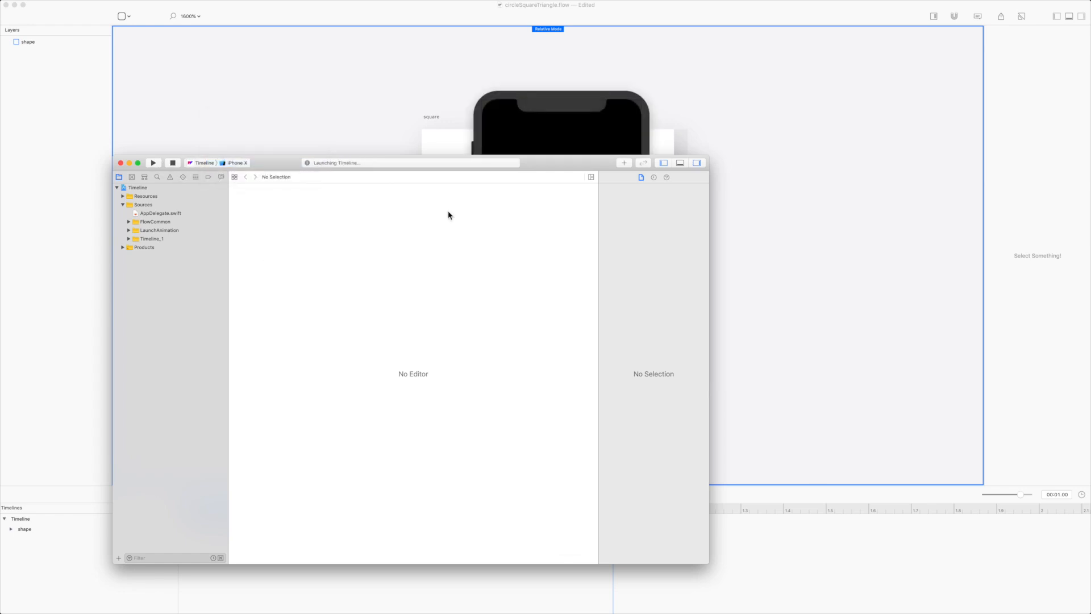
click(603, 117)
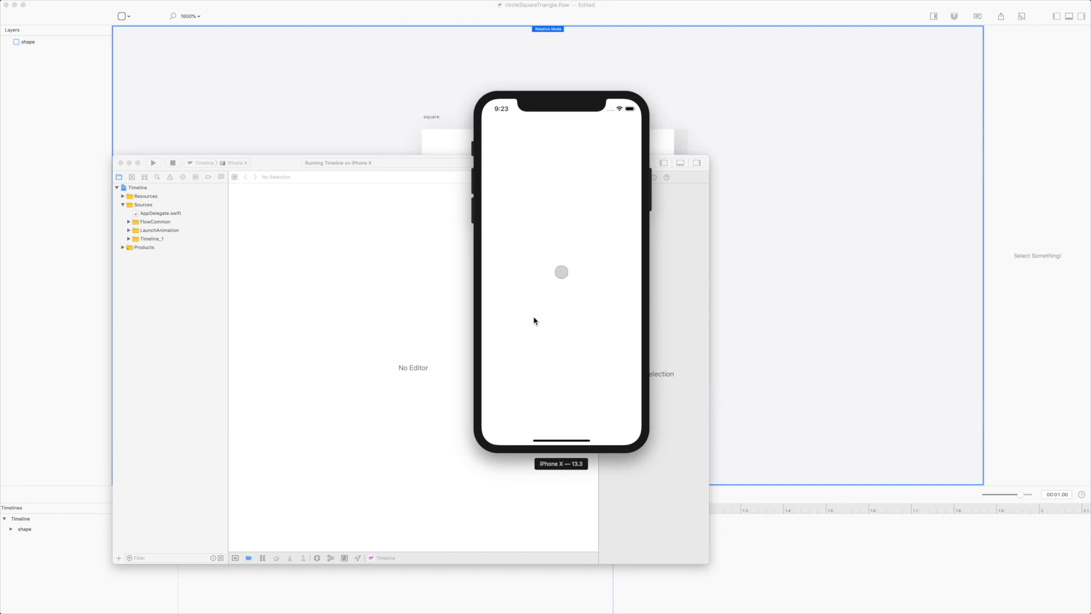
Return to Flow, close the export progress window, and switch to the Sketch document.
click(816, 263)
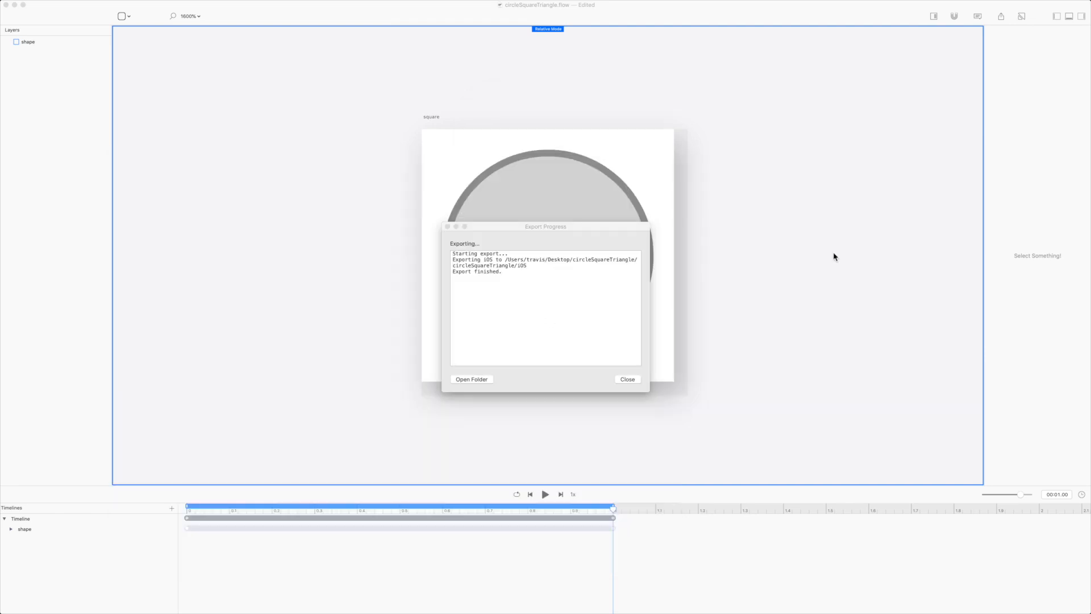
click(448, 226)
key(super+Tab)
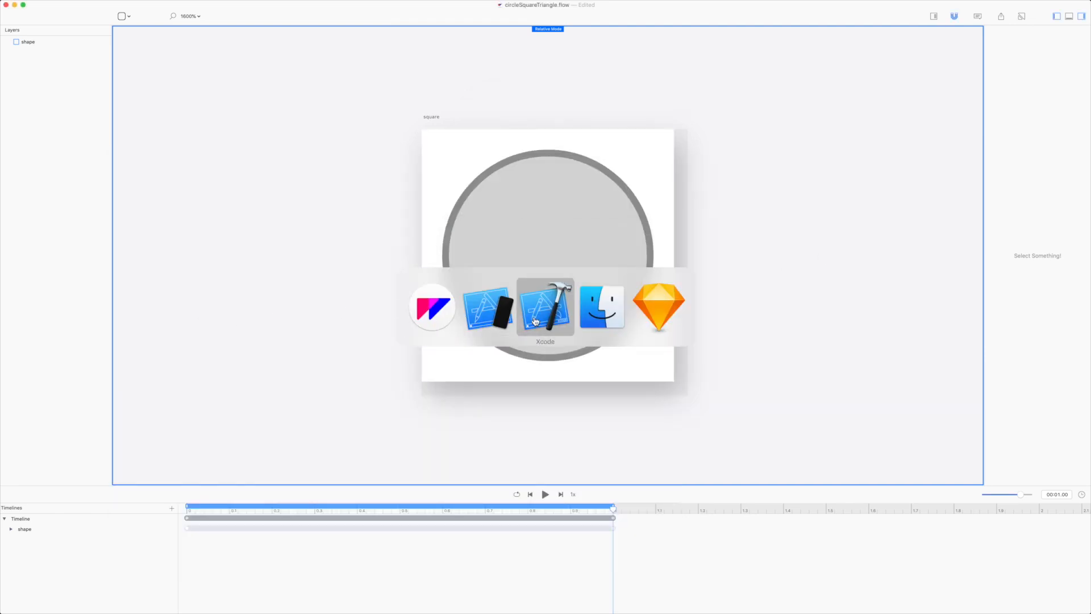
click(651, 313)
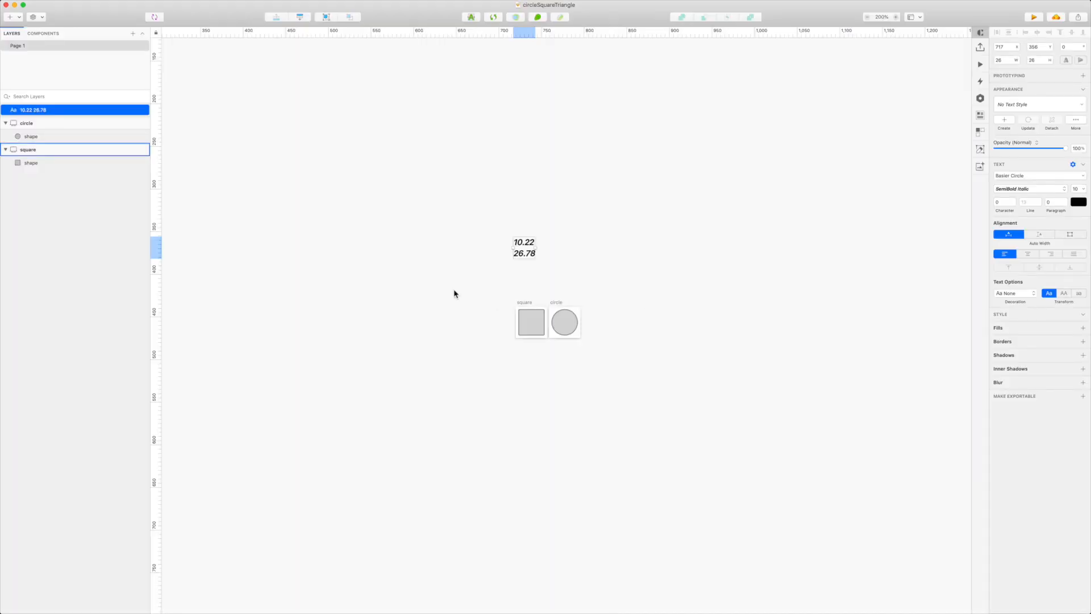
Duplicate the square artboard and place the copy beside the circle artboard.
drag(520, 310, 591, 310)
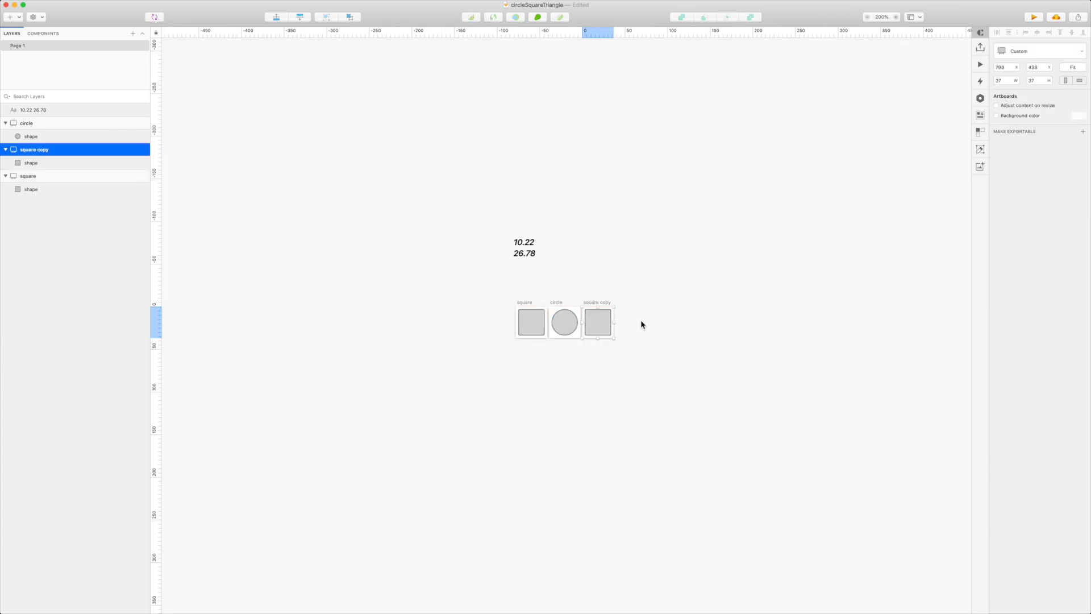
key(super+equal)
key(super+equal)
key(super+equal)
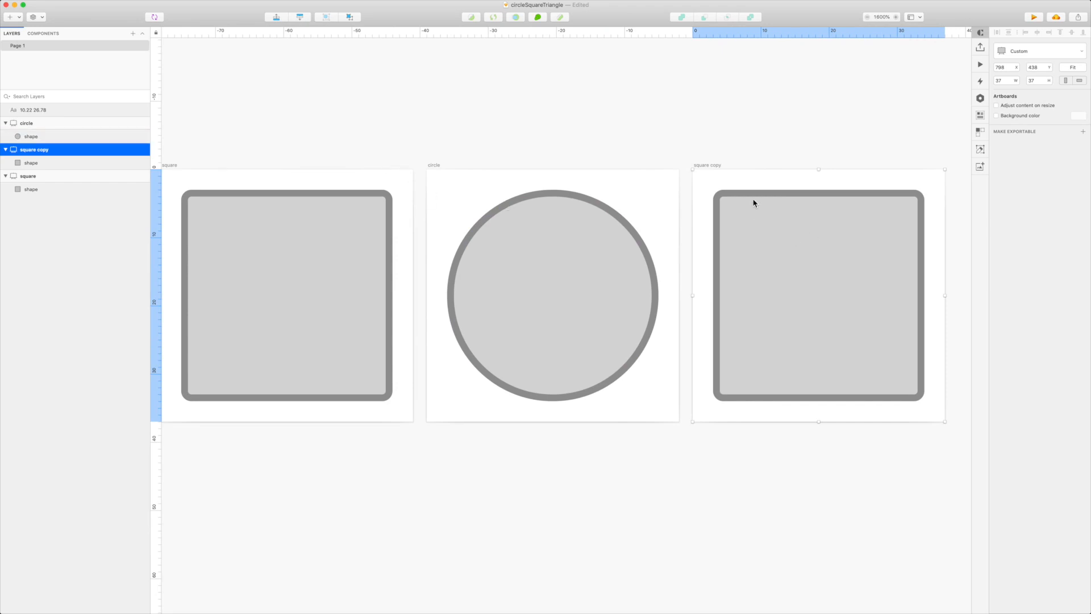
In the copied square, move both upper-left corner points down together to the middle of the shape's height.
drag(884, 182, 682, 171)
click(526, 193)
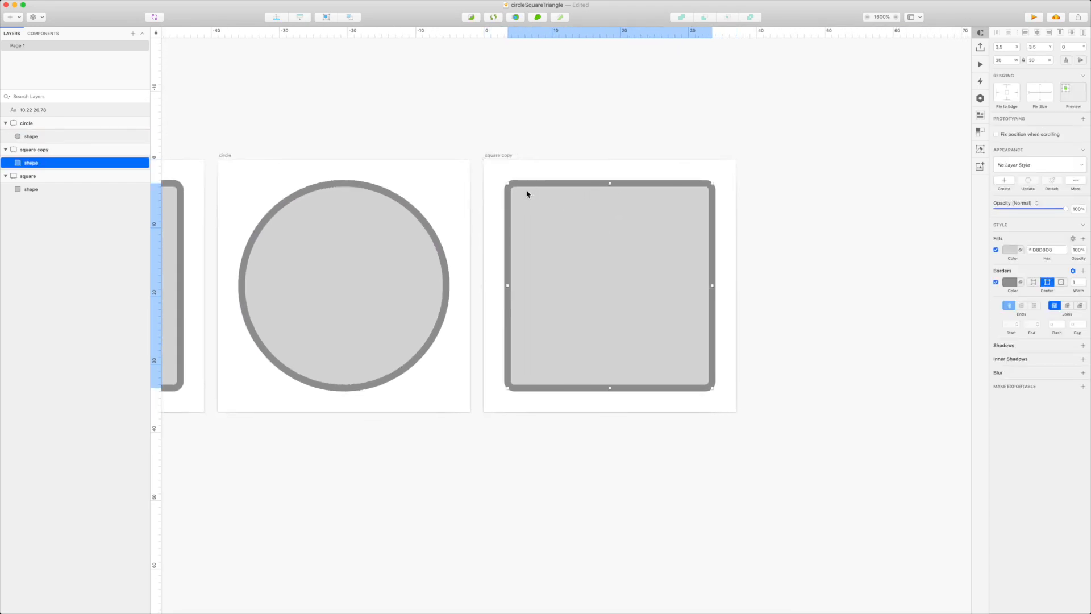
double_click(526, 198)
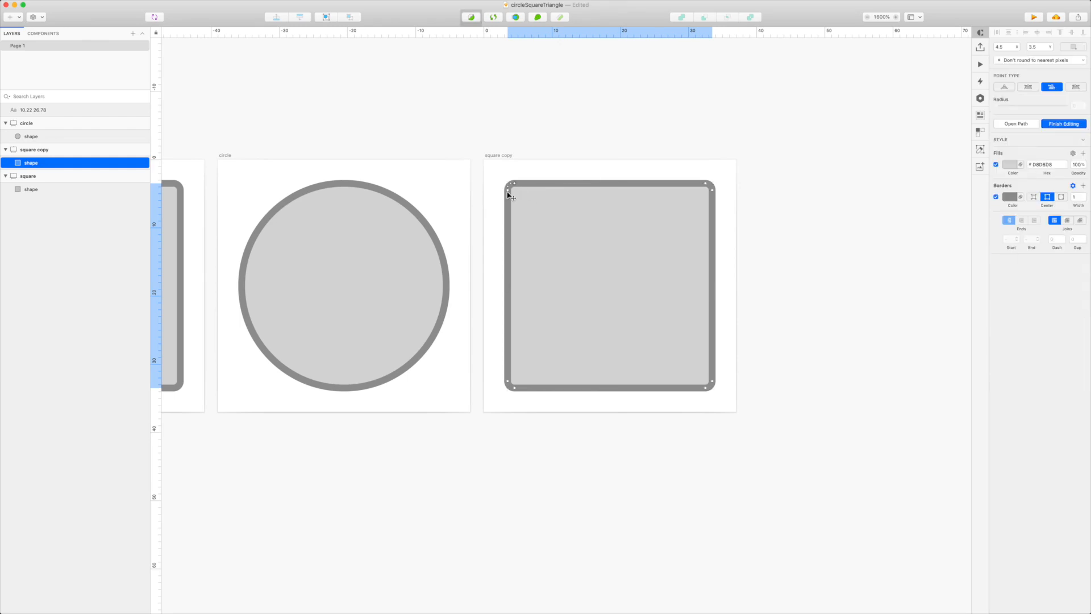
shift+click(515, 184)
drag(510, 194, 510, 205)
drag(509, 250, 510, 289)
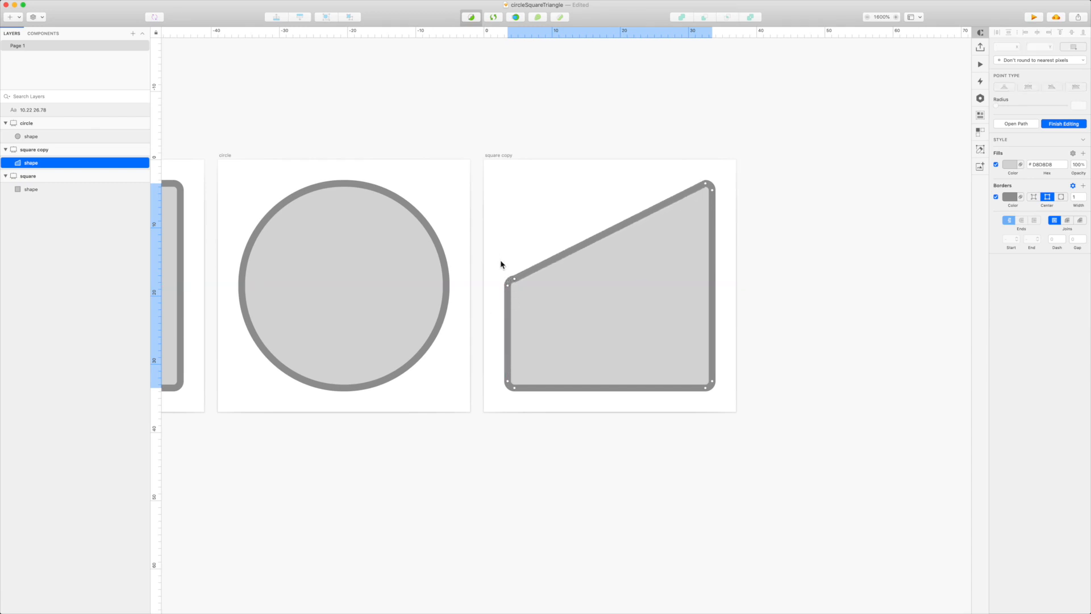
key(Escape)
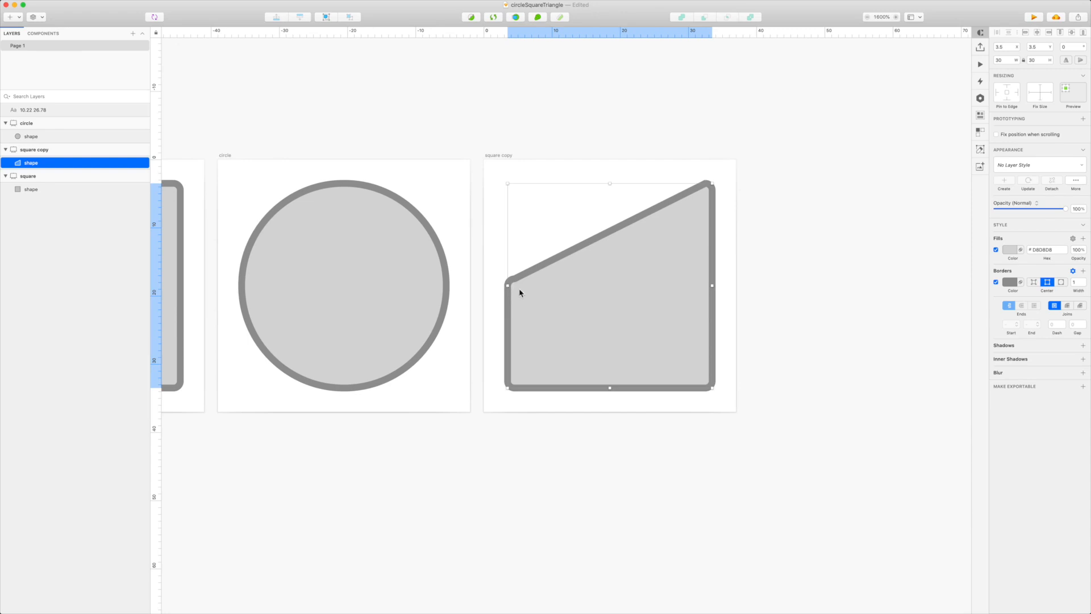
Set the Y positions of the two moved corner points to 18.4 for the outer one and 17.4 for the inner one.
double_click(517, 292)
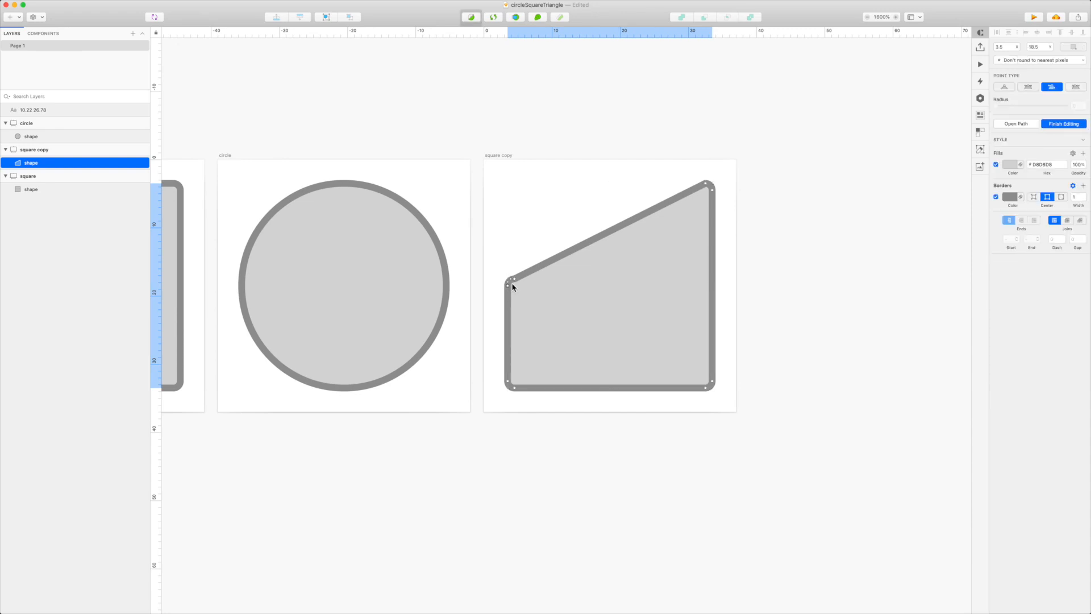
click(1041, 48)
key(Return)
click(515, 279)
click(1038, 47)
text(17.4)
key(Return)
Move both lower-left corner points up together to mid-height to form a left-pointing triangle.
click(514, 388)
shift+click(509, 382)
drag(509, 385, 513, 292)
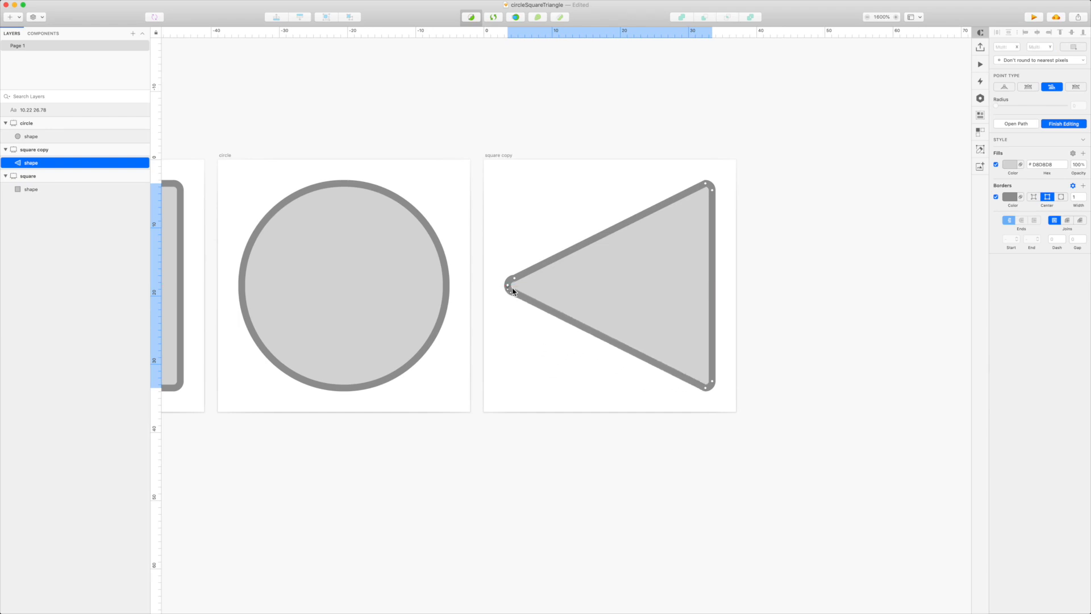
Correct the Y positions of the two lower points at the triangle's left tip, setting the inner one to 19.6.
click(512, 369)
click(508, 289)
key(super+plus)
key(super+plus)
key(super+plus)
drag(337, 138, 792, 451)
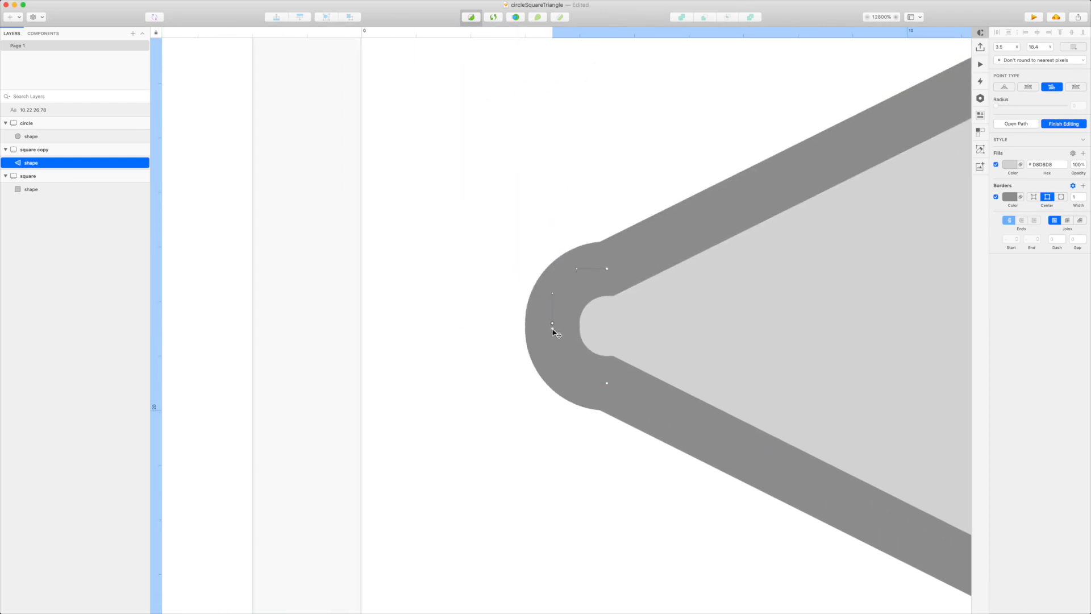
click(1038, 50)
key(Return)
click(607, 384)
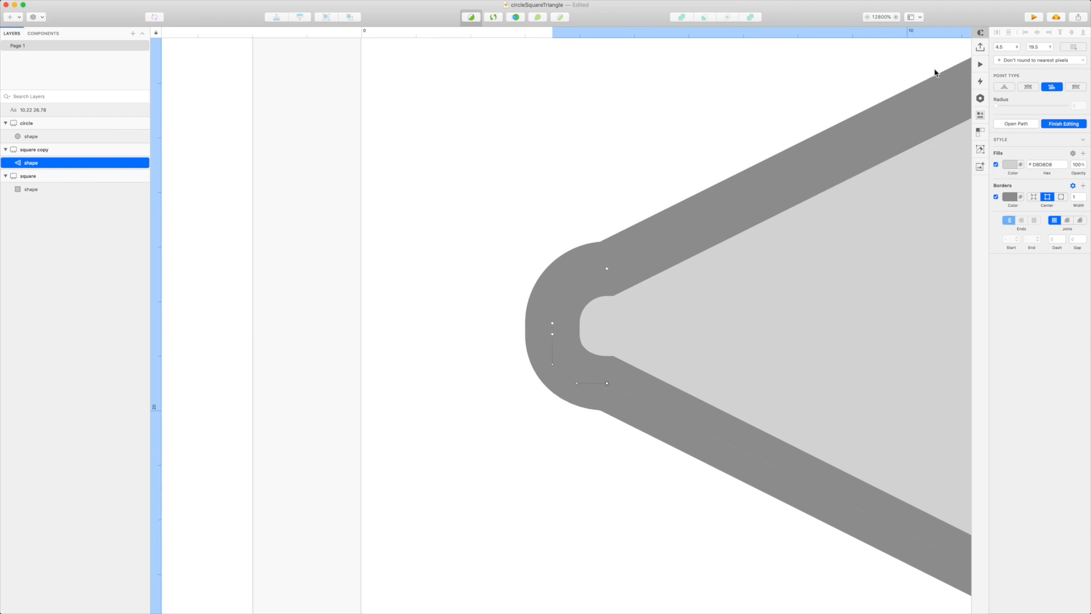
click(1037, 47)
key(BackSpace)
text(6)
key(Return)
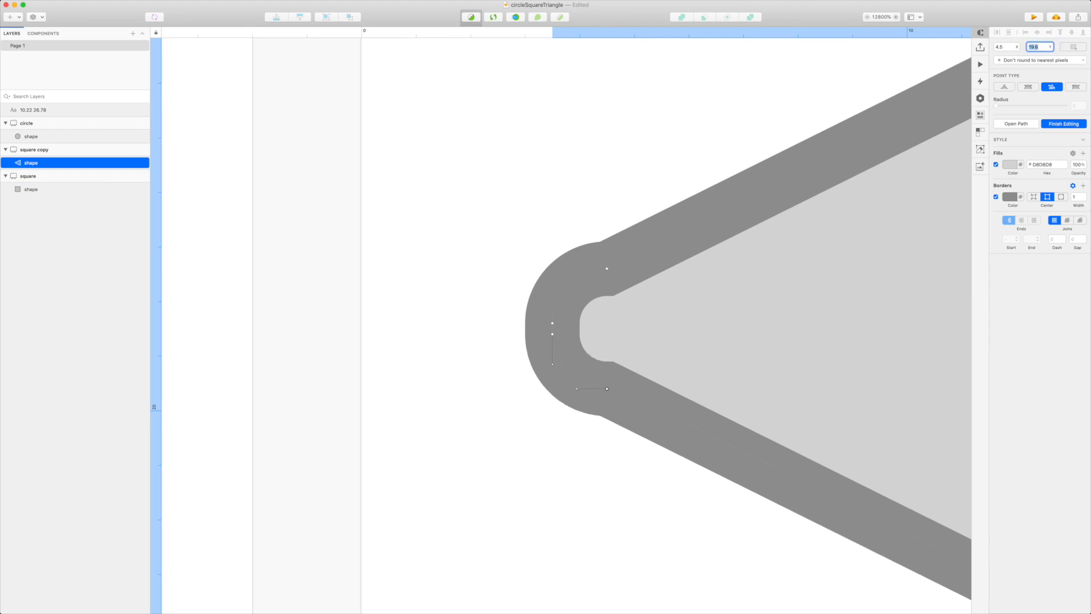
Adjust the positions of the upper and lower inner points at the triangle's left tip to smooth the rounded corner.
key(super+minus)
key(super+minus)
key(super+minus)
key(super+minus)
key(super+minus)
key(super+plus)
key(super+plus)
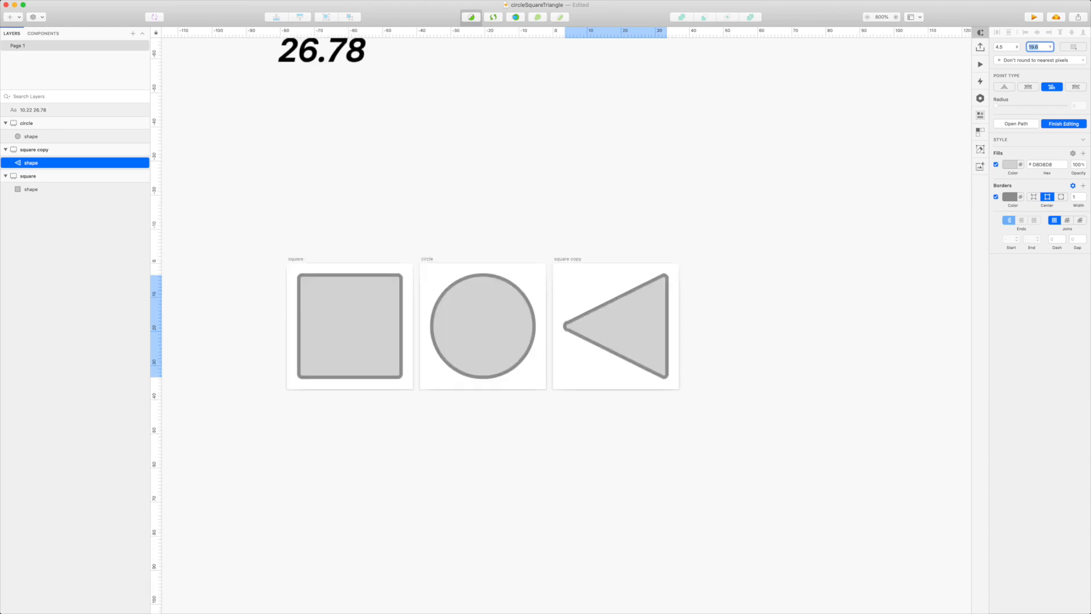
click(607, 380)
click(571, 322)
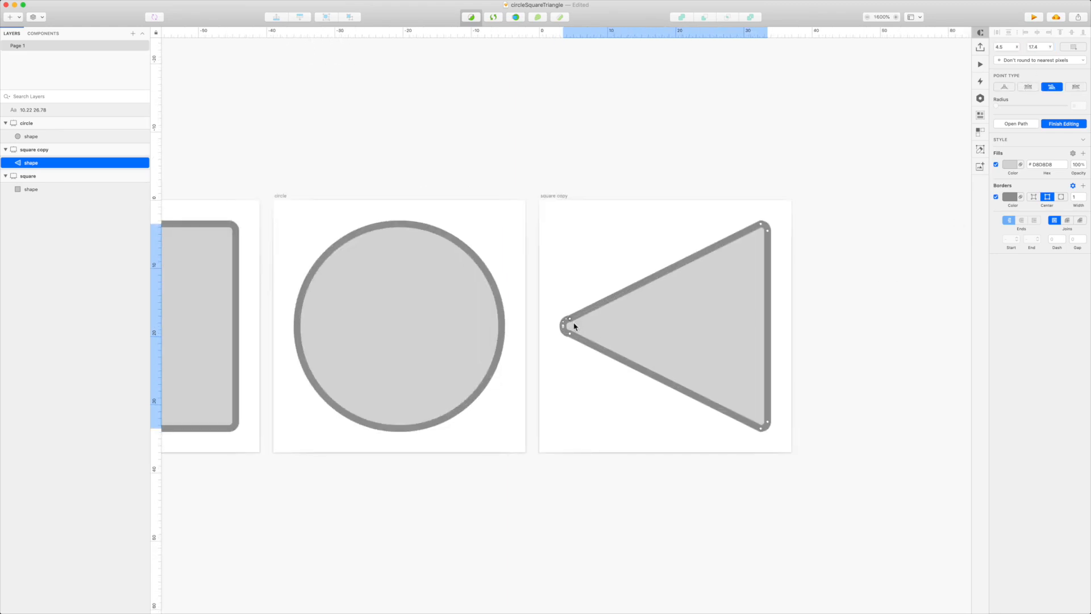
key(super+plus)
key(super+plus)
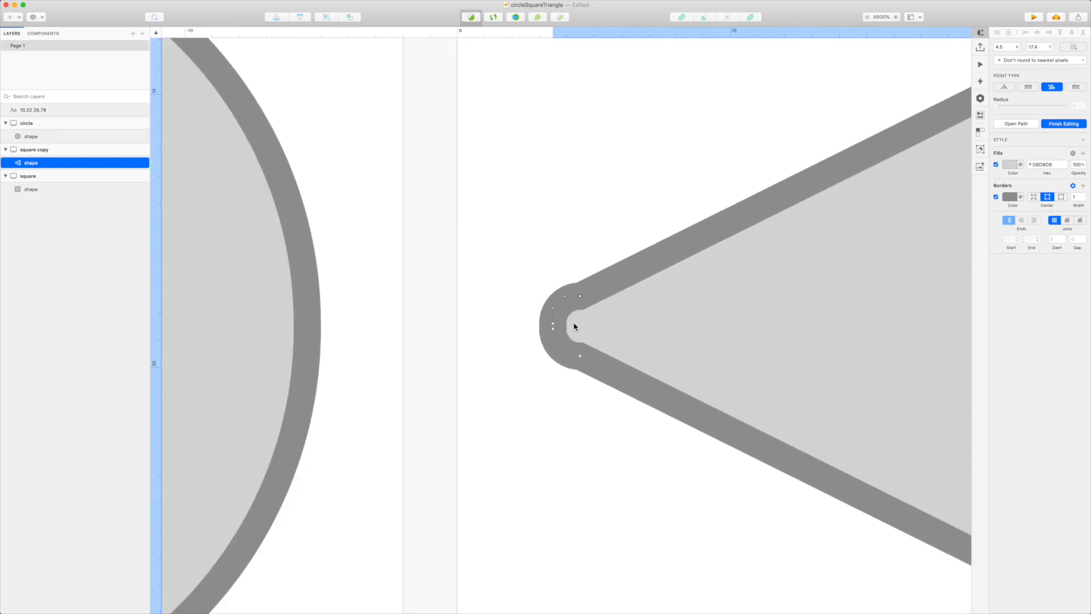
drag(731, 339, 477, 426)
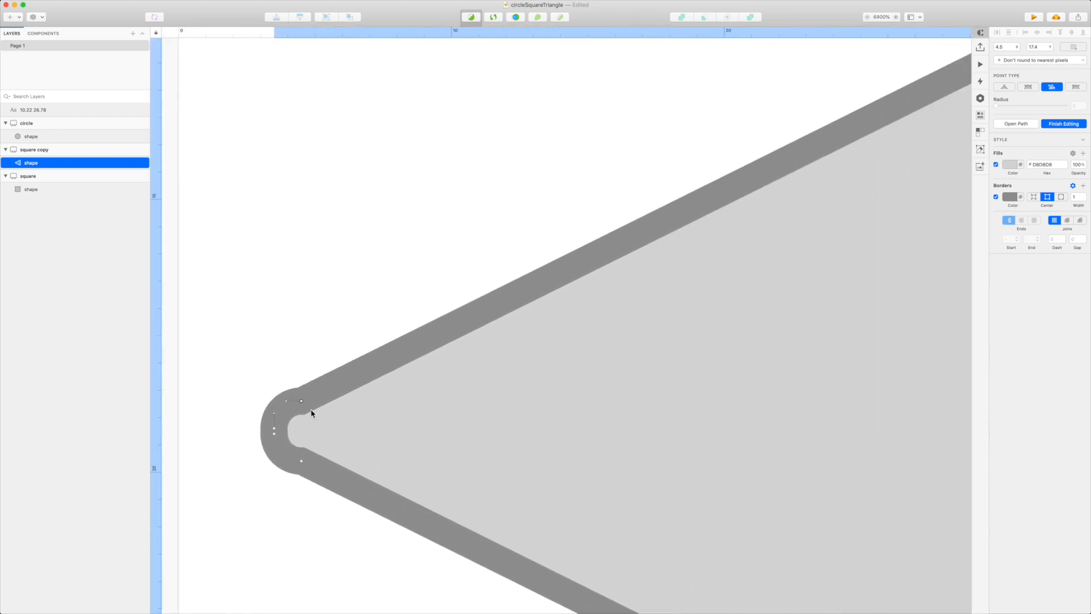
key(super+minus)
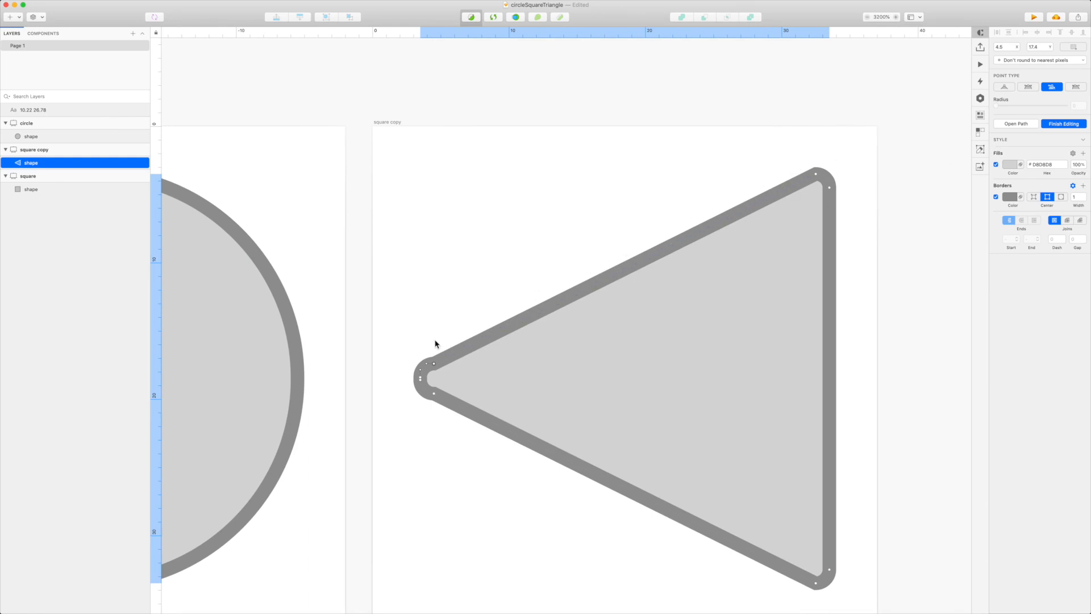
click(428, 365)
click(1044, 49)
click(432, 394)
click(1044, 47)
Set the triangle's border joins to round and finish editing its path.
click(495, 483)
key(Escape)
double_click(753, 222)
click(1067, 220)
key(Escape)
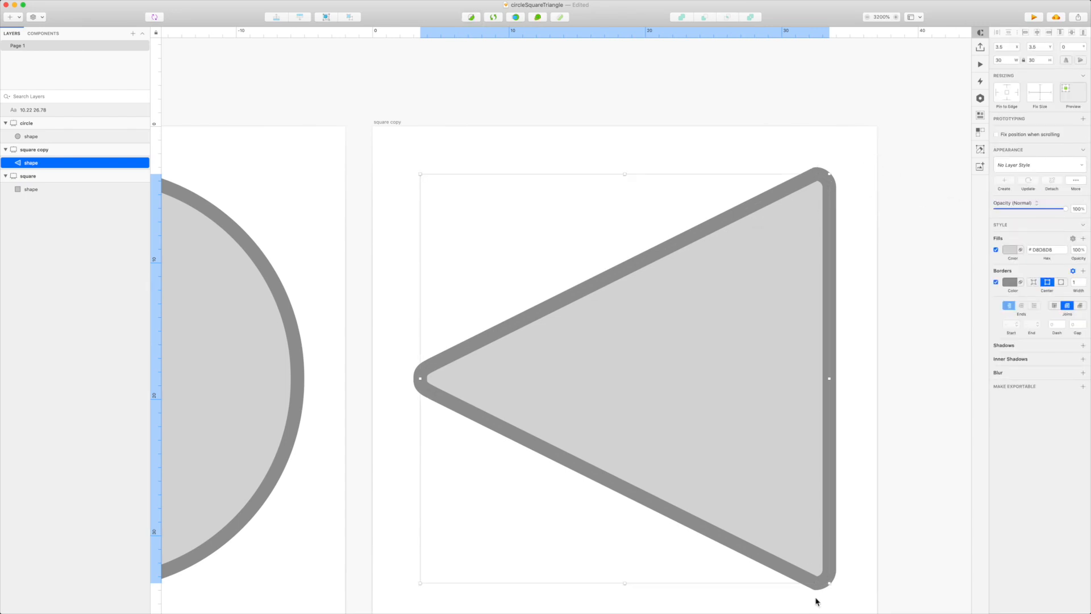
Delete the 10.22 / 26.78 text note above the artboards.
key(super+1)
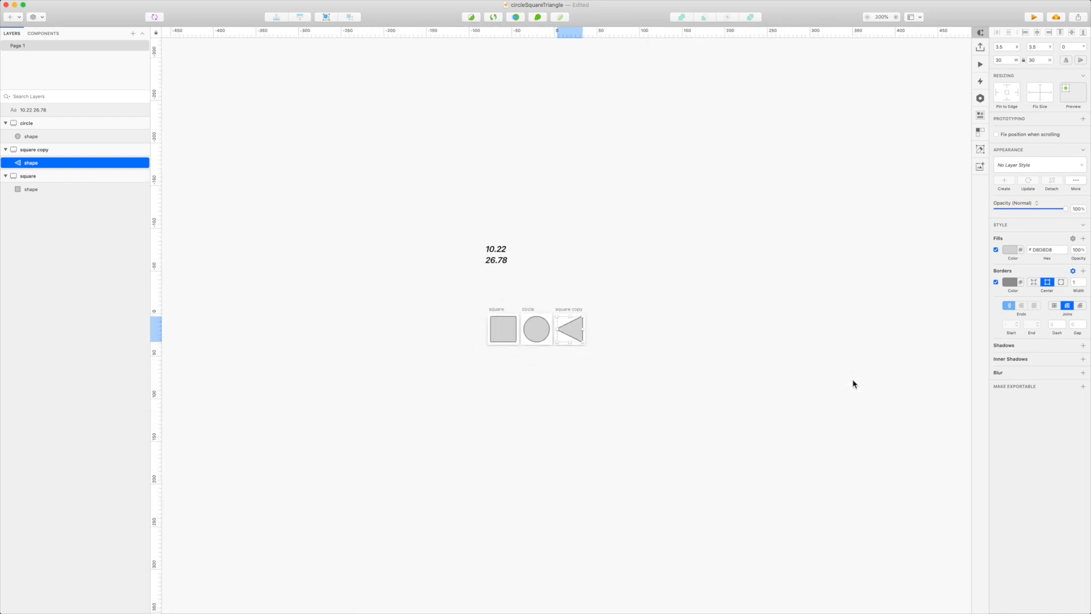
click(522, 461)
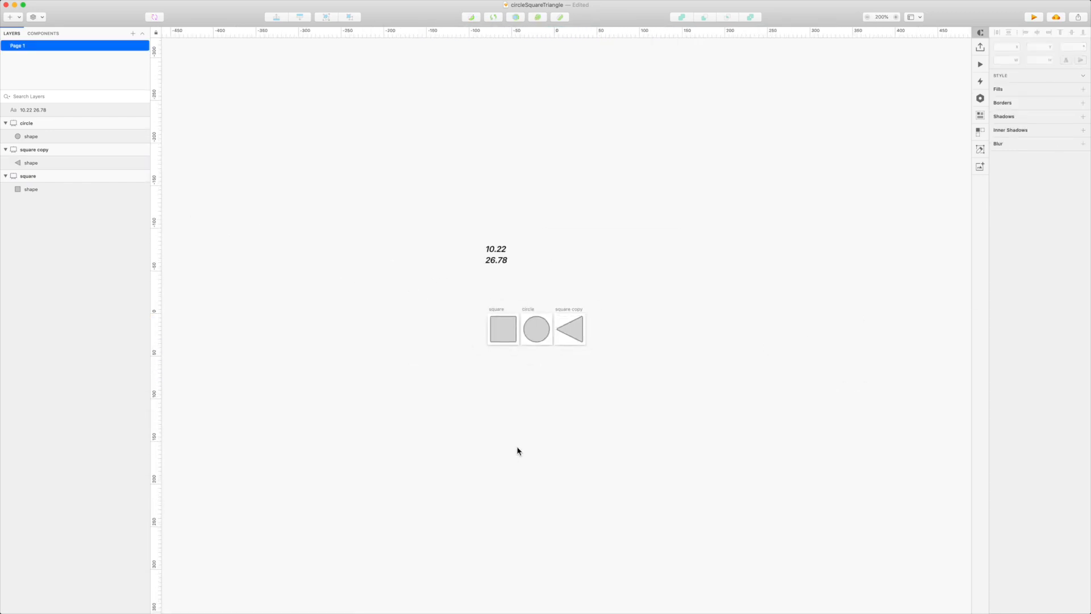
drag(563, 222, 469, 285)
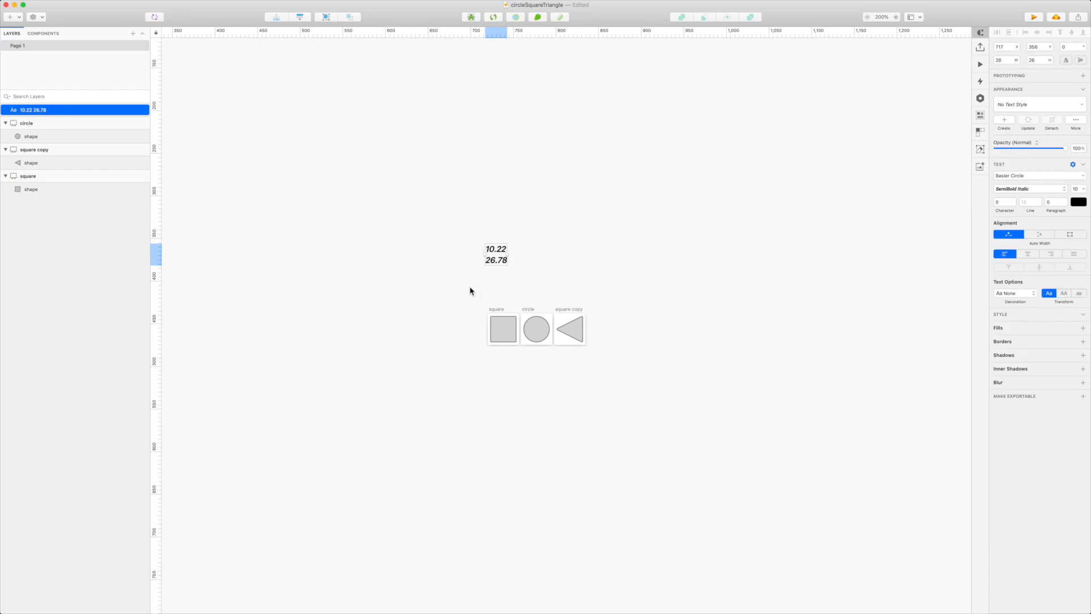
key(Delete)
Remove the fills from the square, circle and triangle shapes and give all three a flowBlack border 3 wide.
click(505, 330)
click(537, 330)
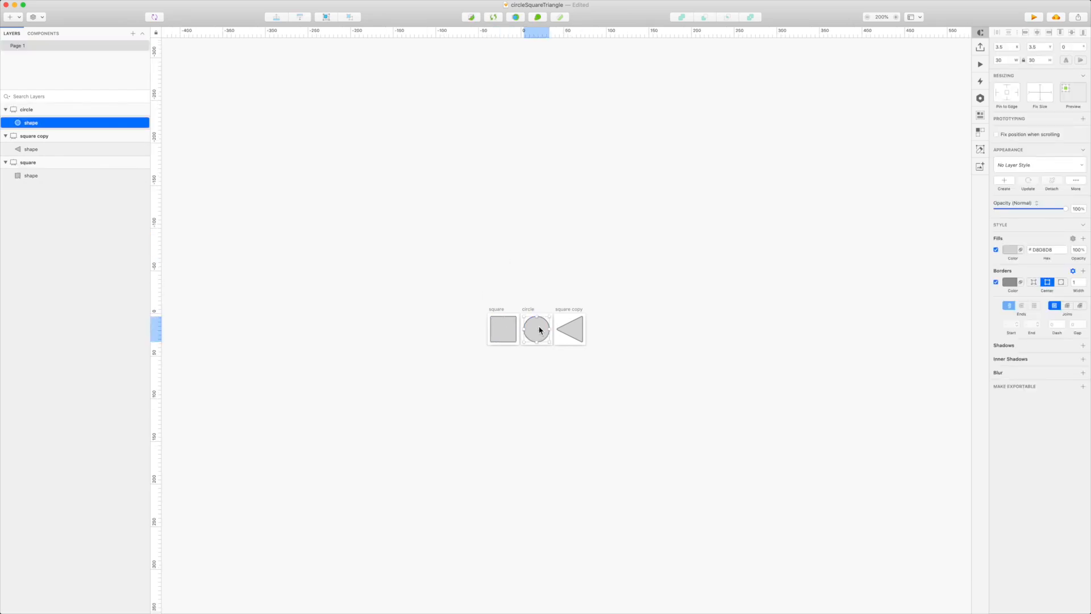
click(578, 330)
shift+click(526, 340)
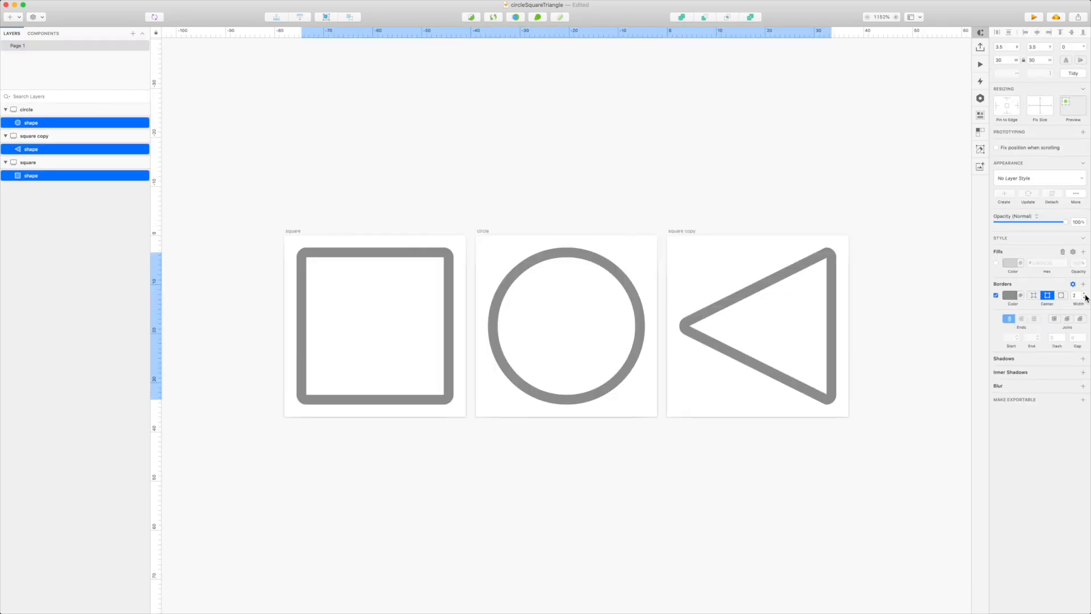
click(1086, 294)
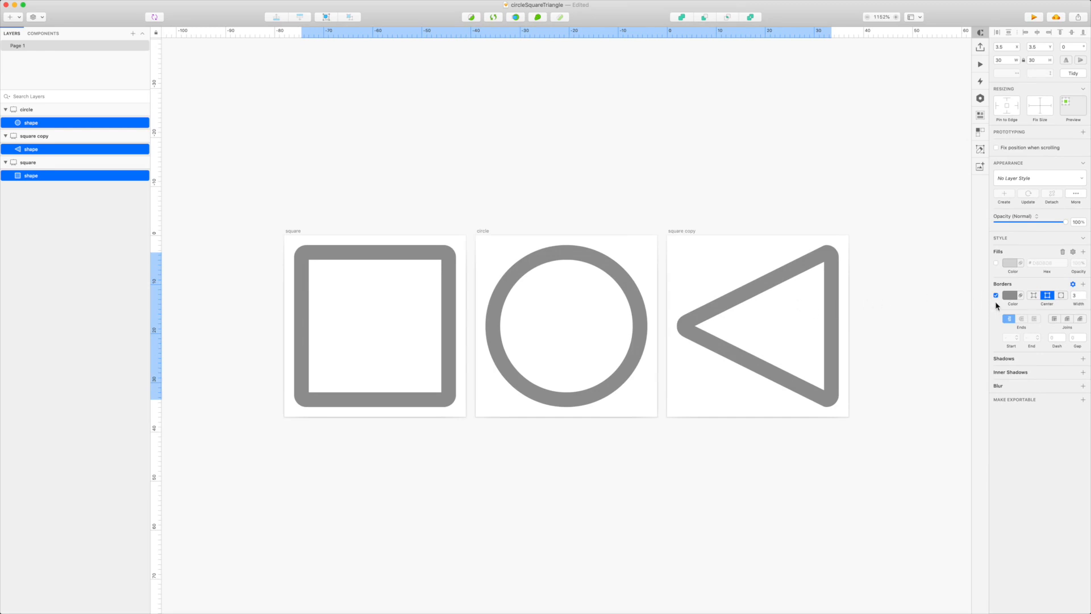
click(1009, 295)
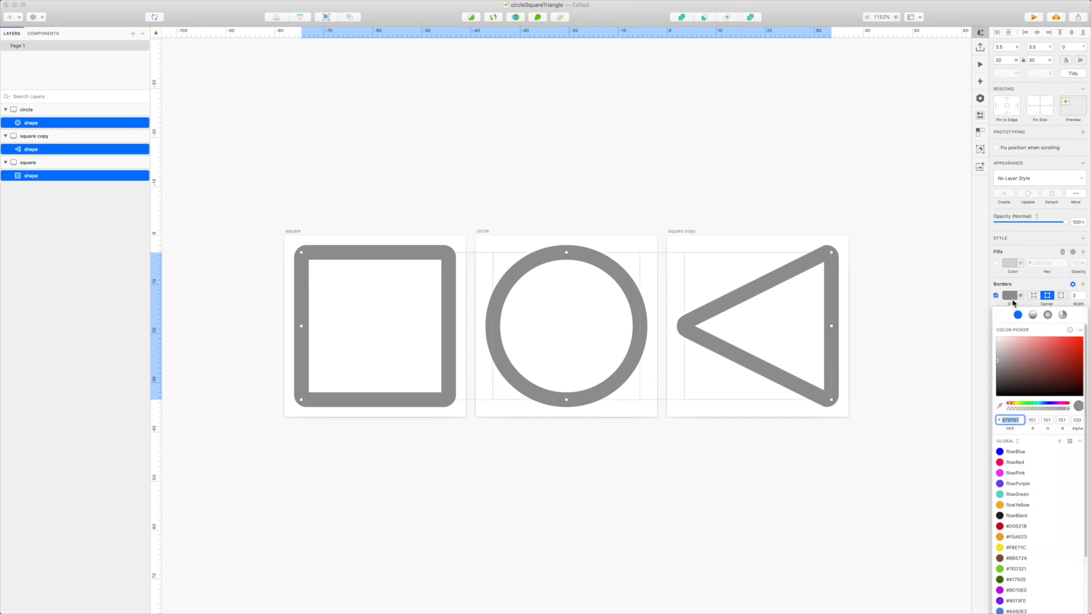
click(1016, 515)
click(375, 179)
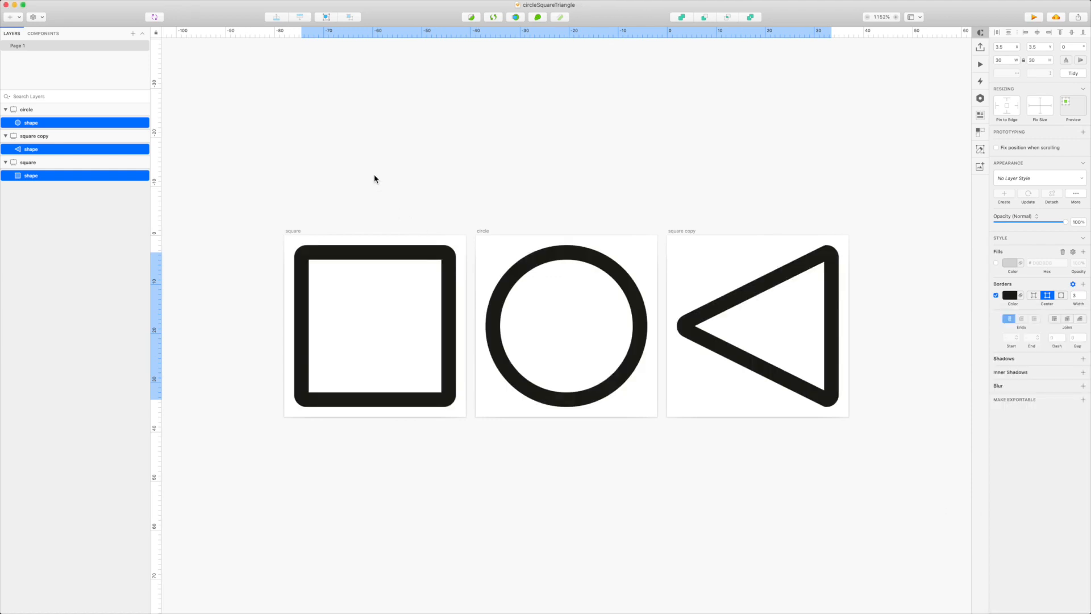
click(373, 178)
Rename the square copy artboard as triangle and move it above the circle artboard in the layer order.
click(42, 141)
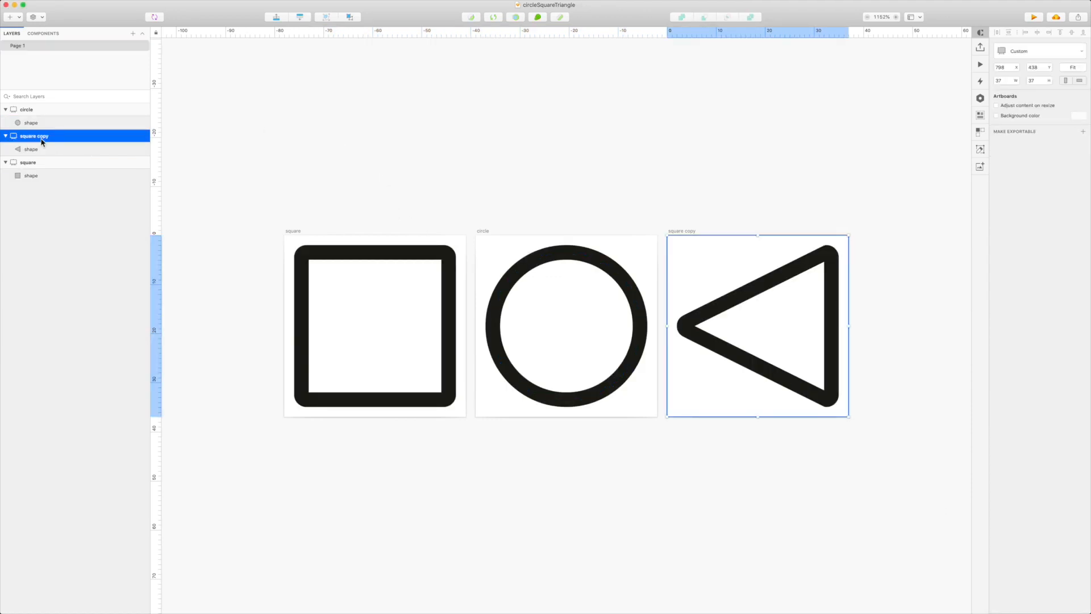
double_click(40, 140)
text(triangl)
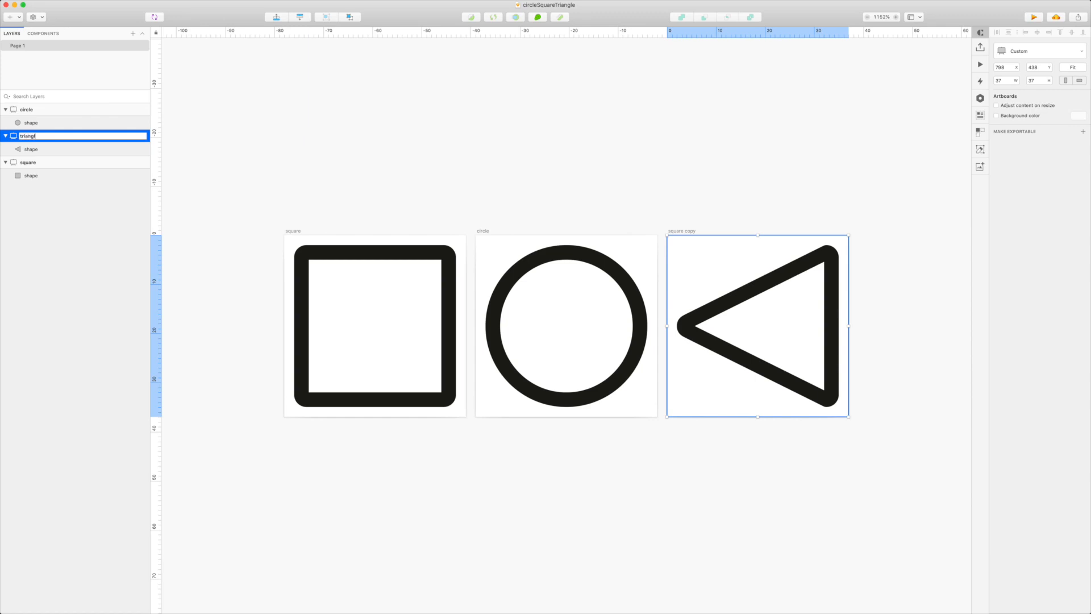
text(e)
key(Return)
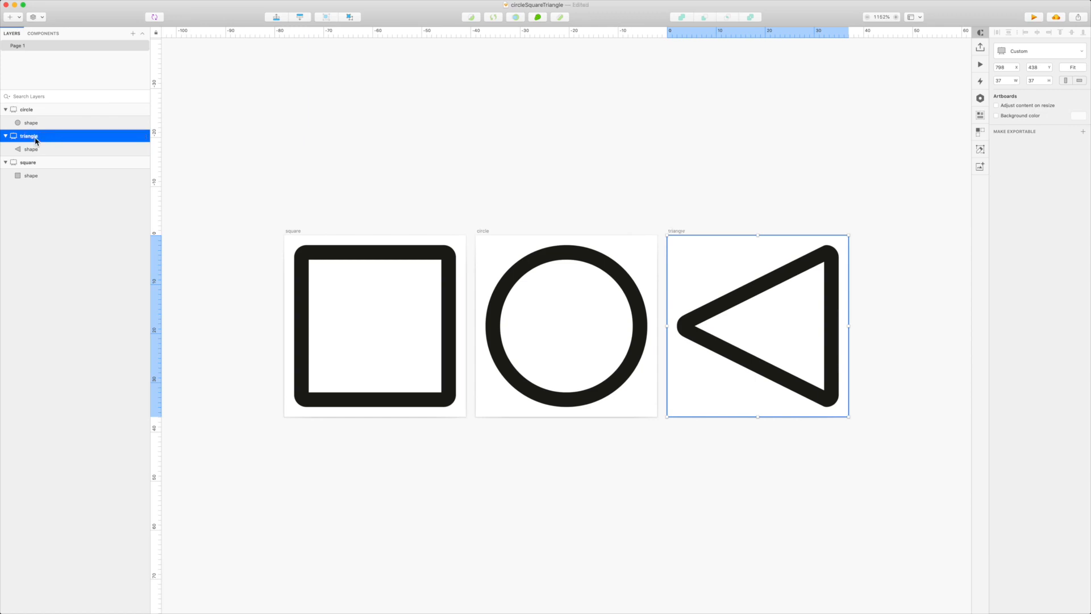
drag(35, 138, 40, 110)
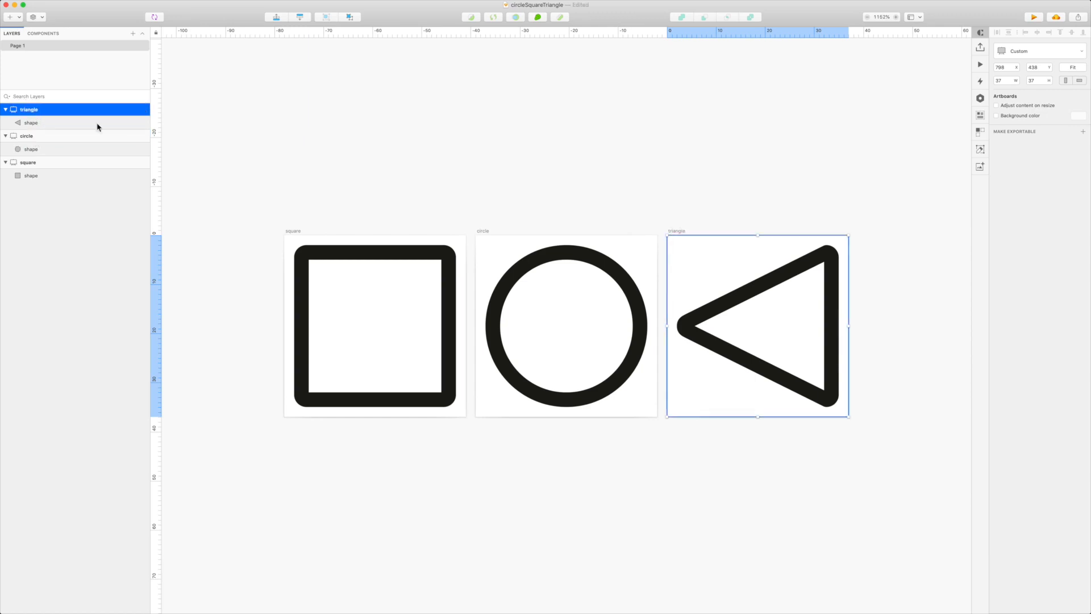
click(382, 139)
Switch to Flow and delete the existing square-to-circle timeline.
key(super+Tab)
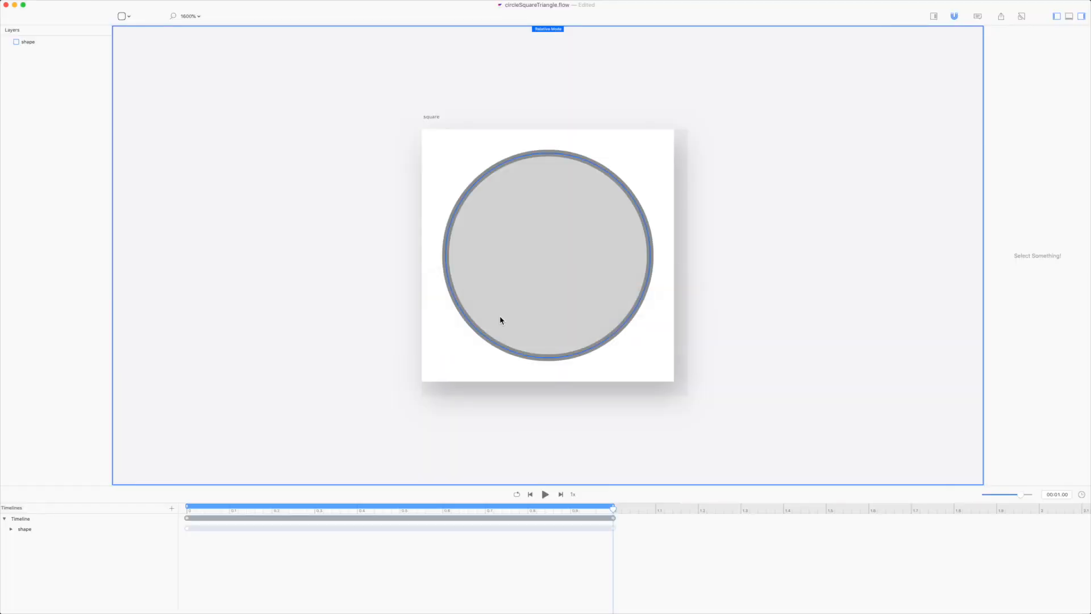
click(502, 317)
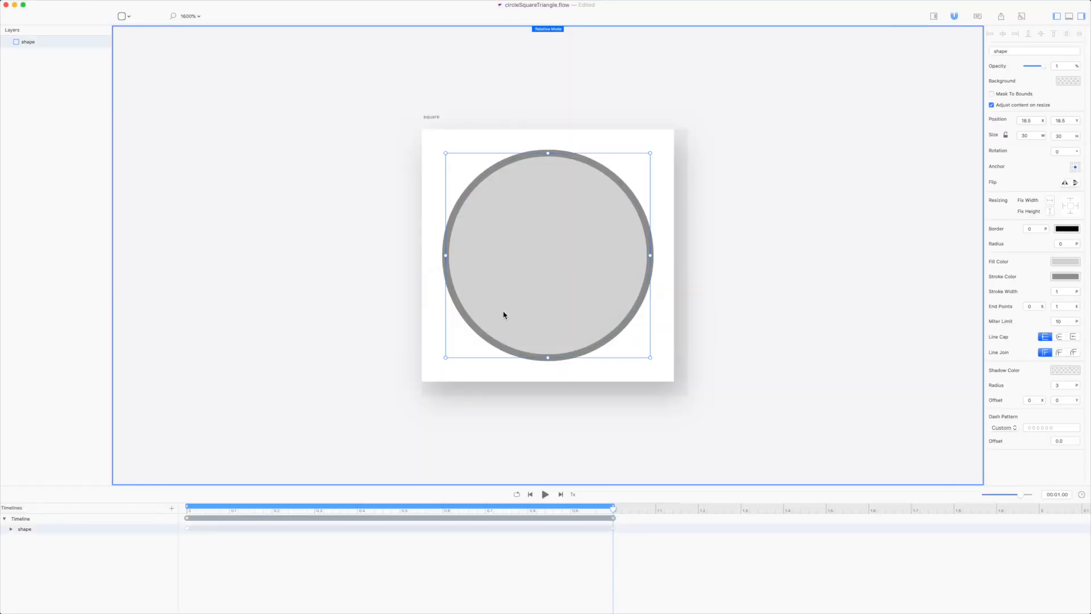
click(52, 520)
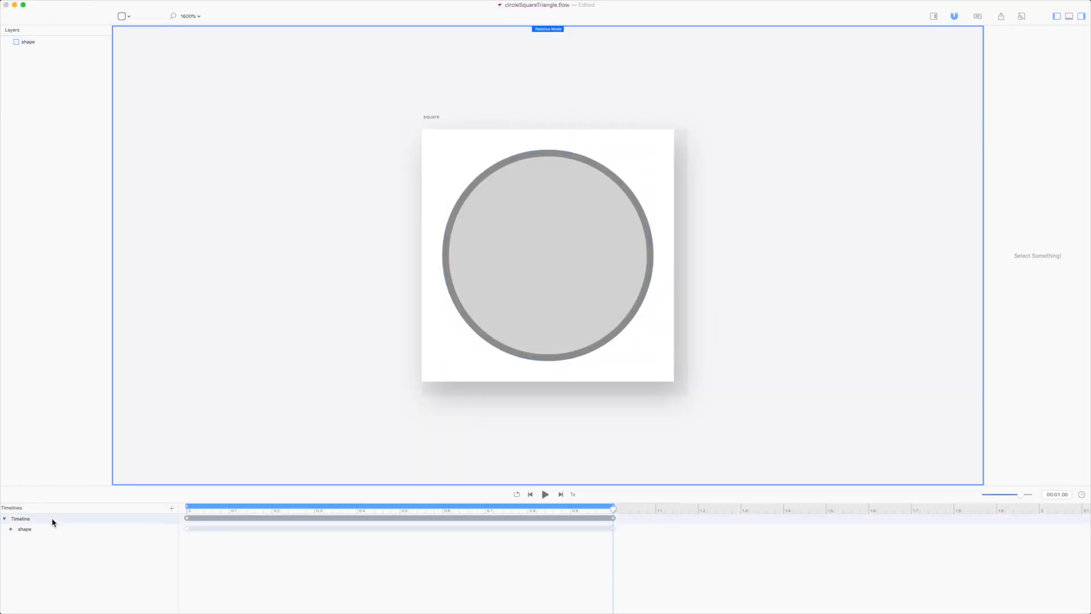
key(Delete)
click(619, 77)
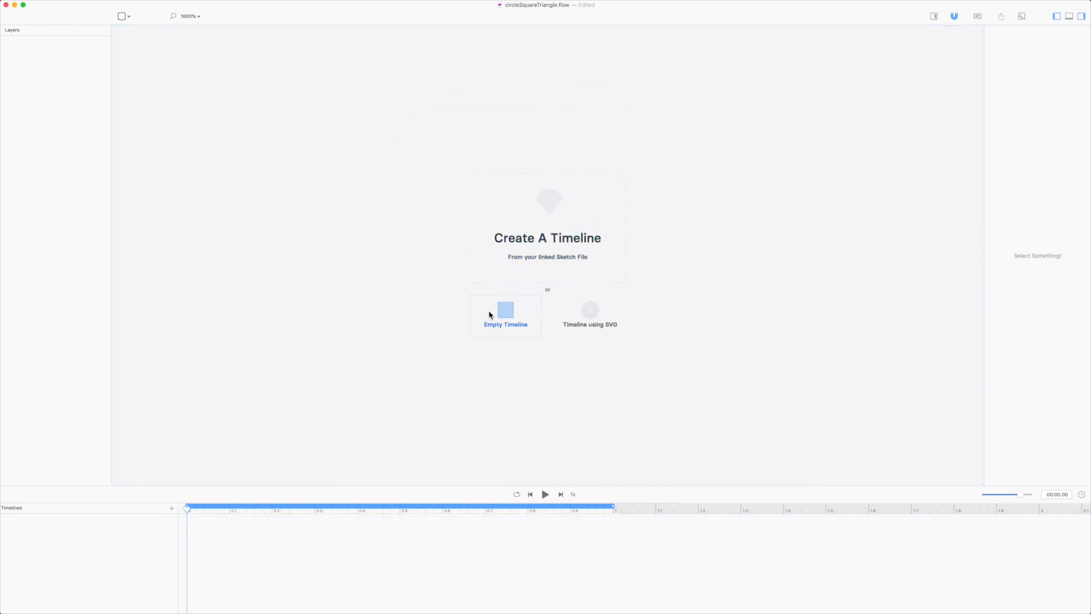
Create a timeline from the square, circle and triangle artboards of the linked Sketch file, in that order, and play it.
click(560, 245)
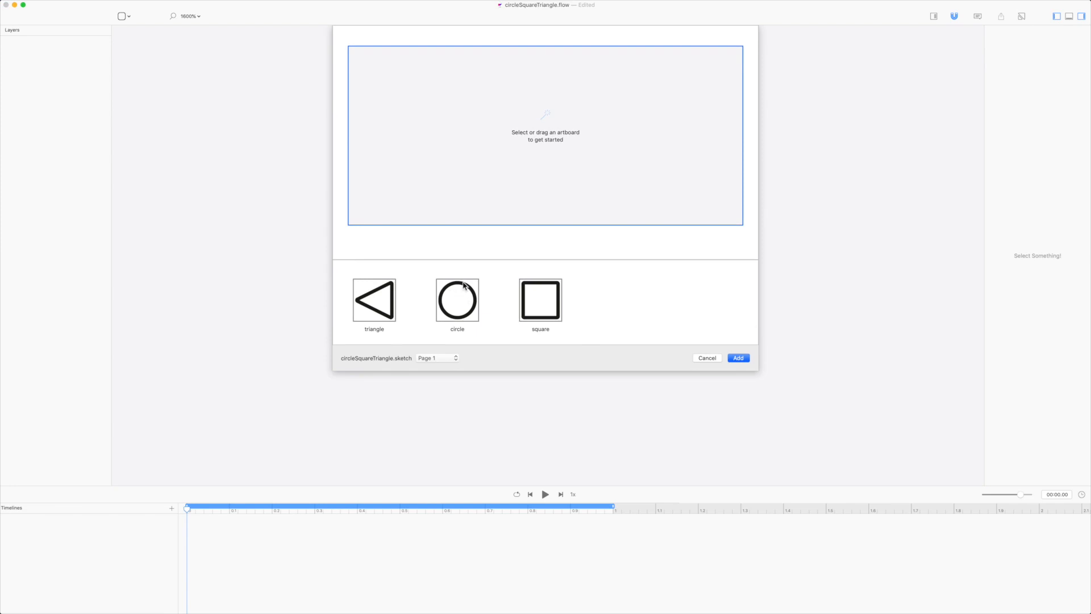
click(534, 296)
click(465, 302)
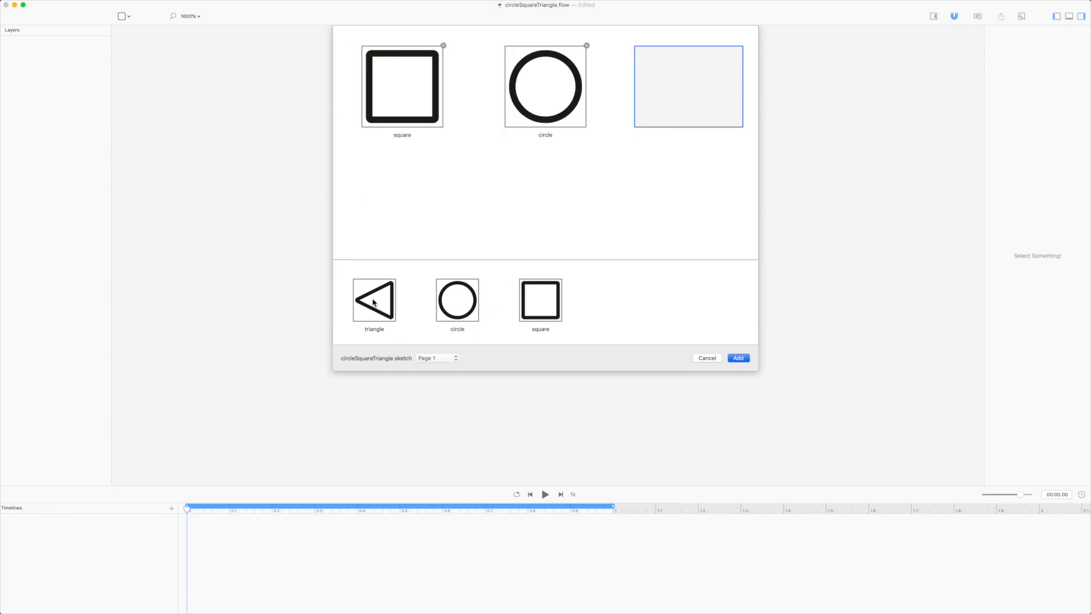
click(377, 303)
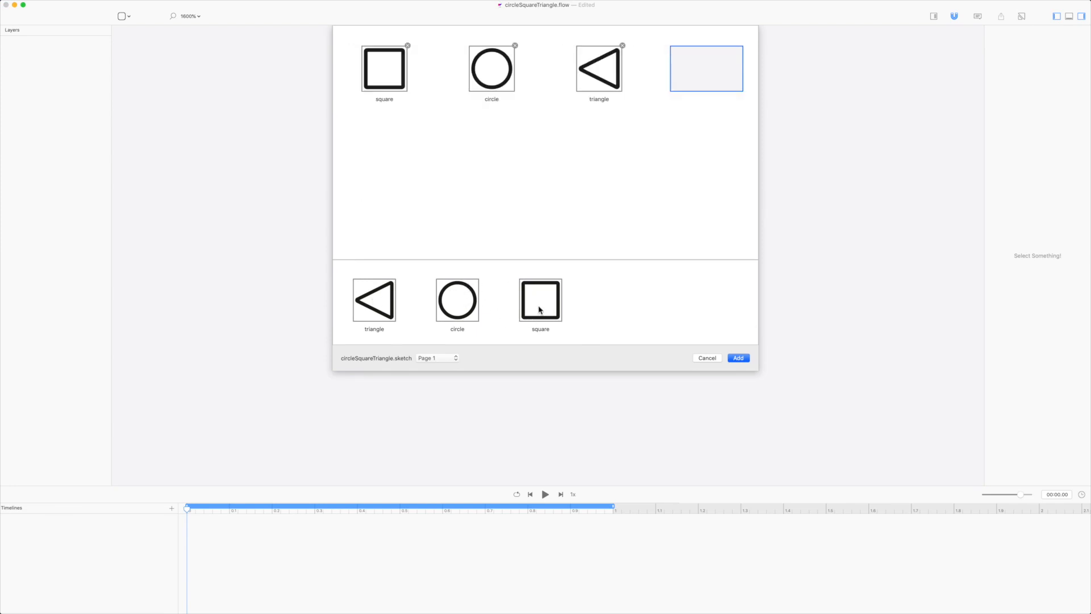
click(740, 359)
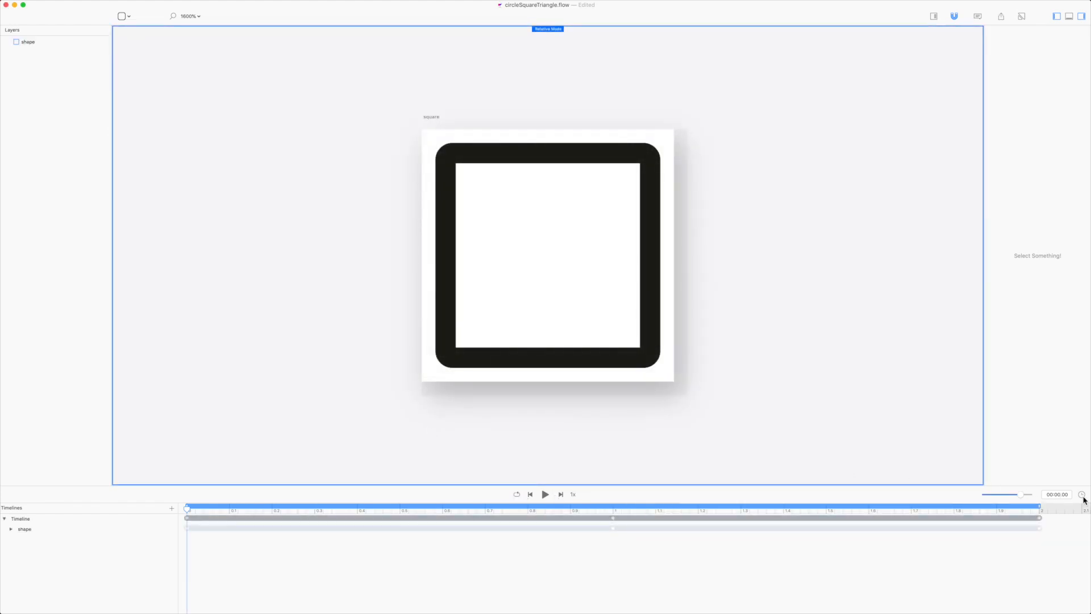
key(space)
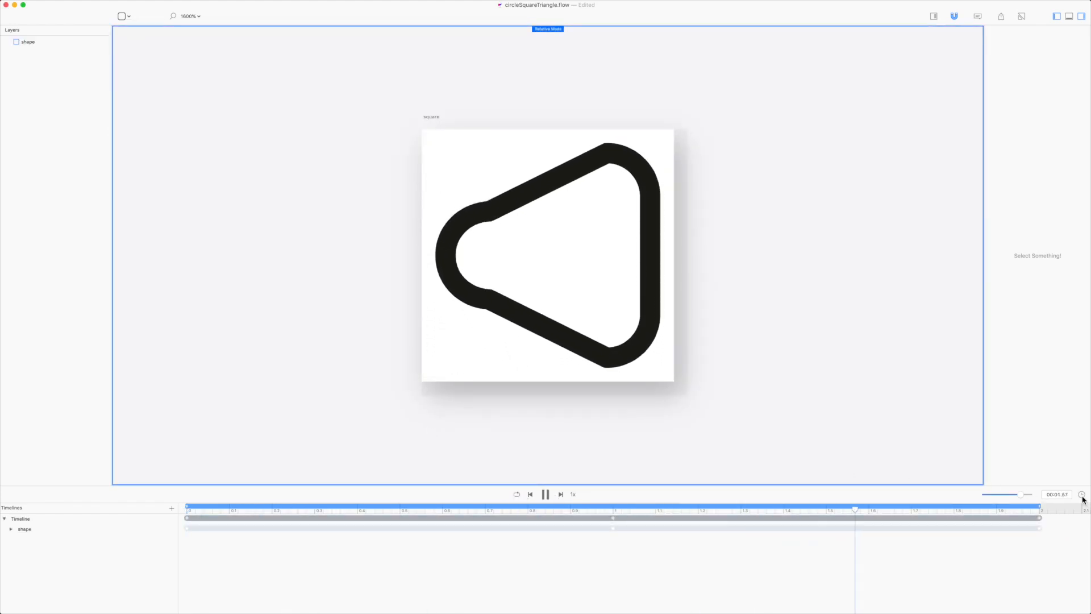
Export the timeline as an iOS project to the circleSquareTriangle folder on the Desktop.
key(super+e)
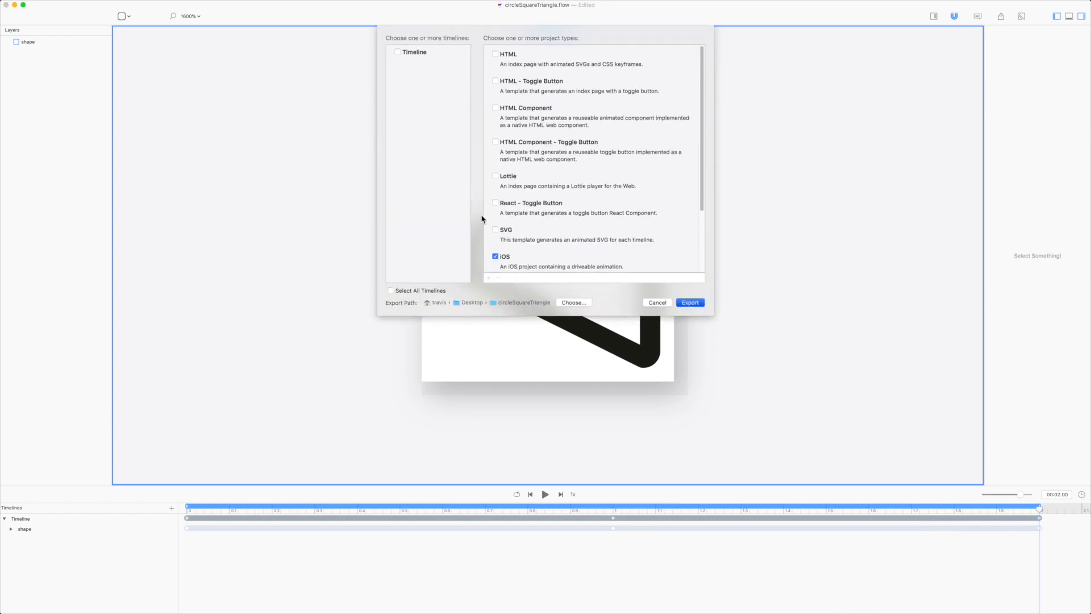
click(414, 52)
scroll(642, 273, down, 3)
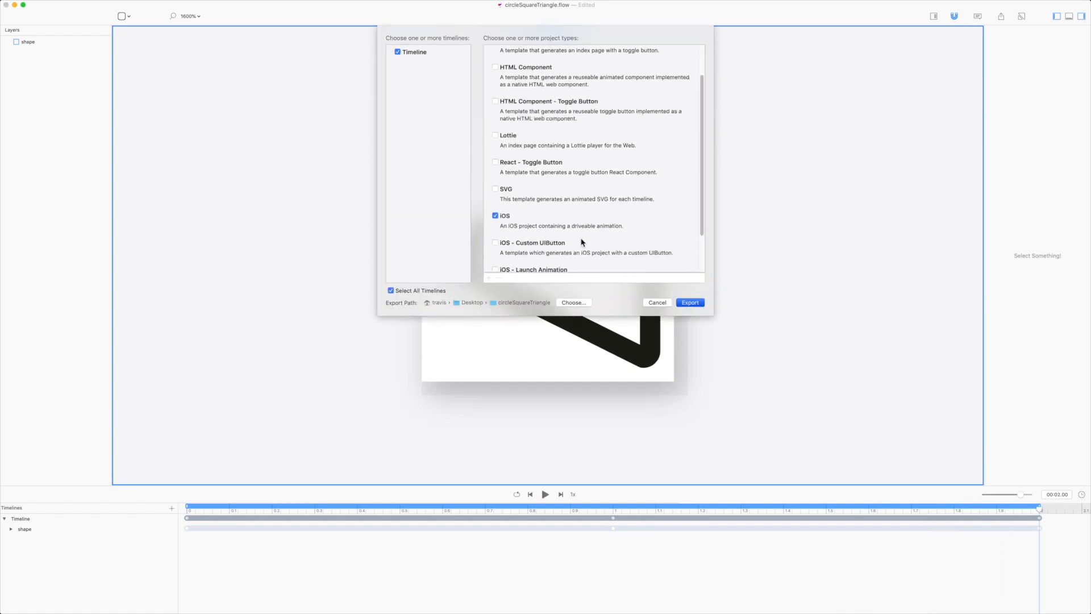
click(690, 303)
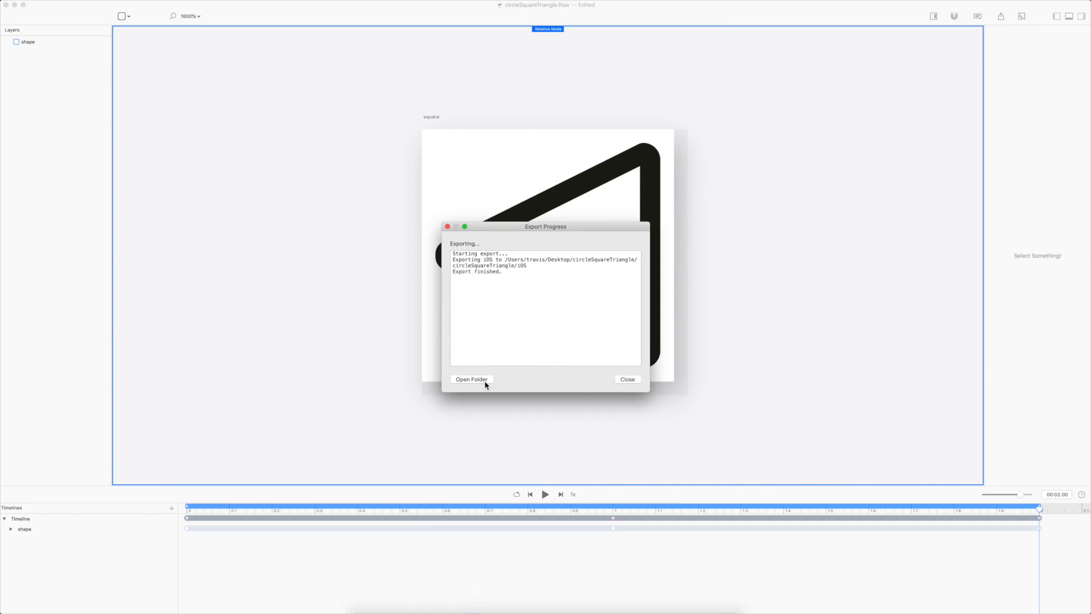
Switch to Xcode, re-save the missing workspace file and run the Timeline project on the iPhone X simulator.
key(super+Tab)
key(super+Tab)
key(super+Tab)
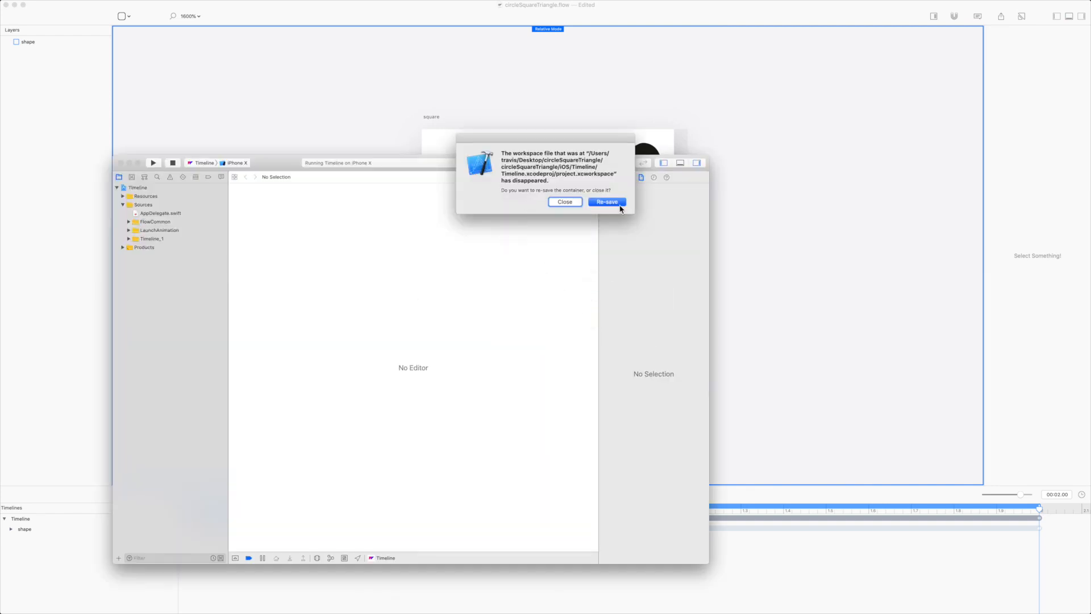
click(607, 202)
click(154, 164)
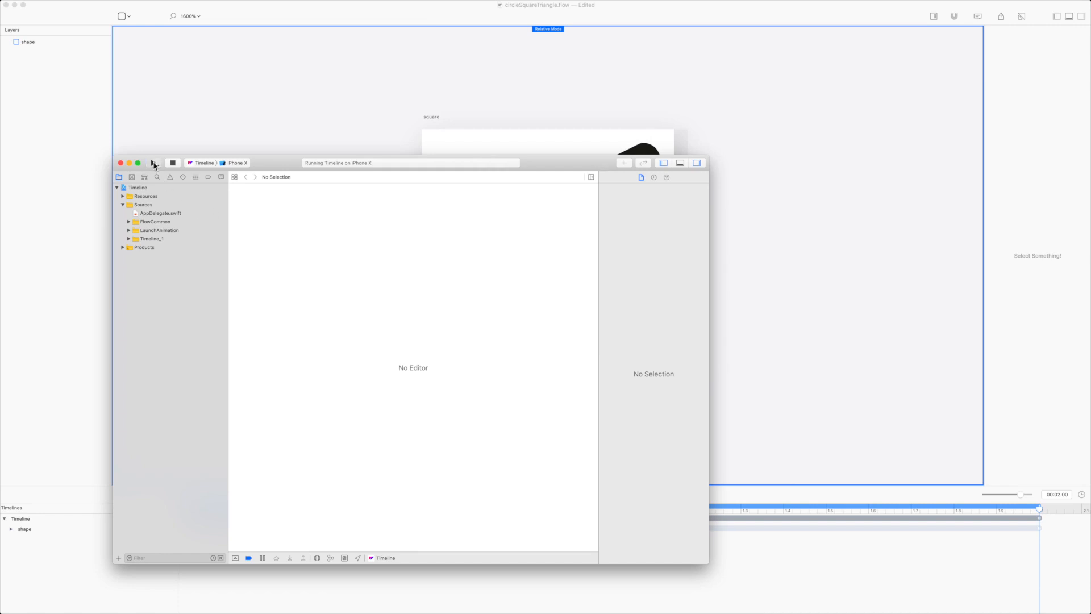
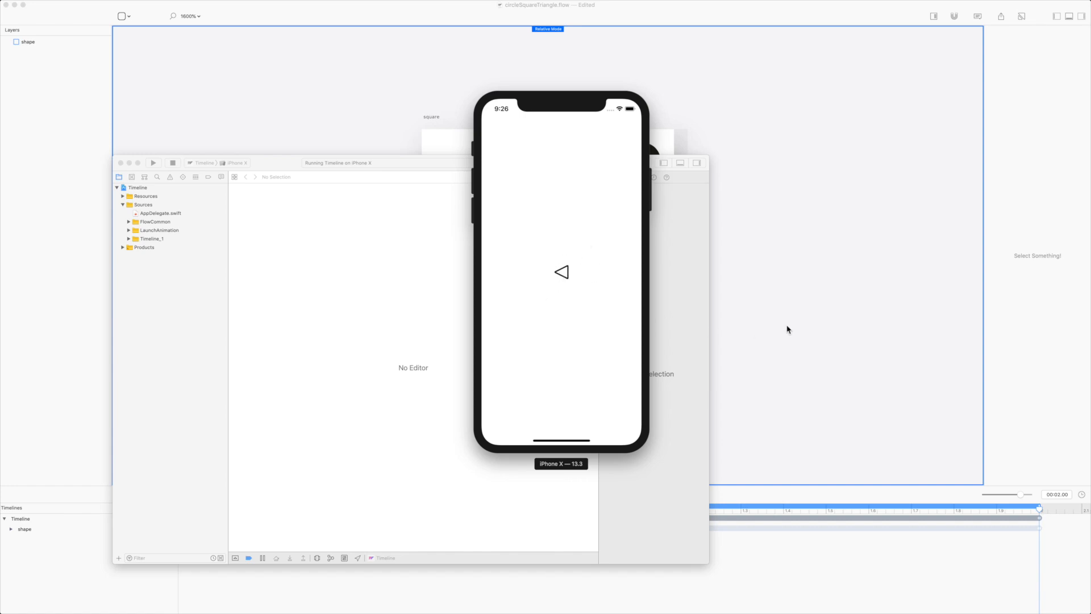
Return to Flow, close the export progress window and scrub through the whole morph from start to end.
click(1028, 406)
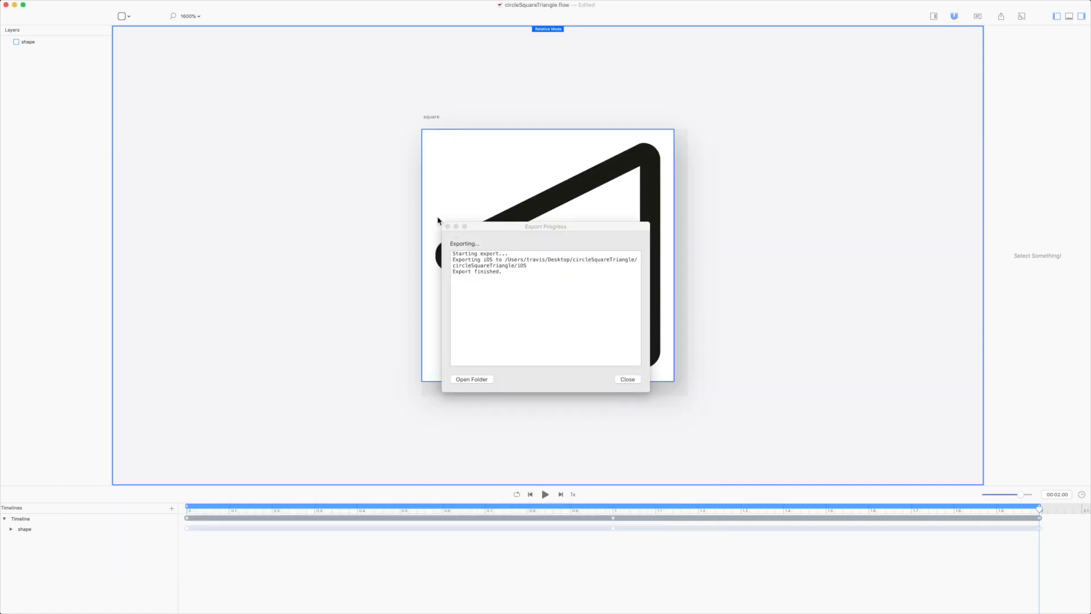
click(448, 226)
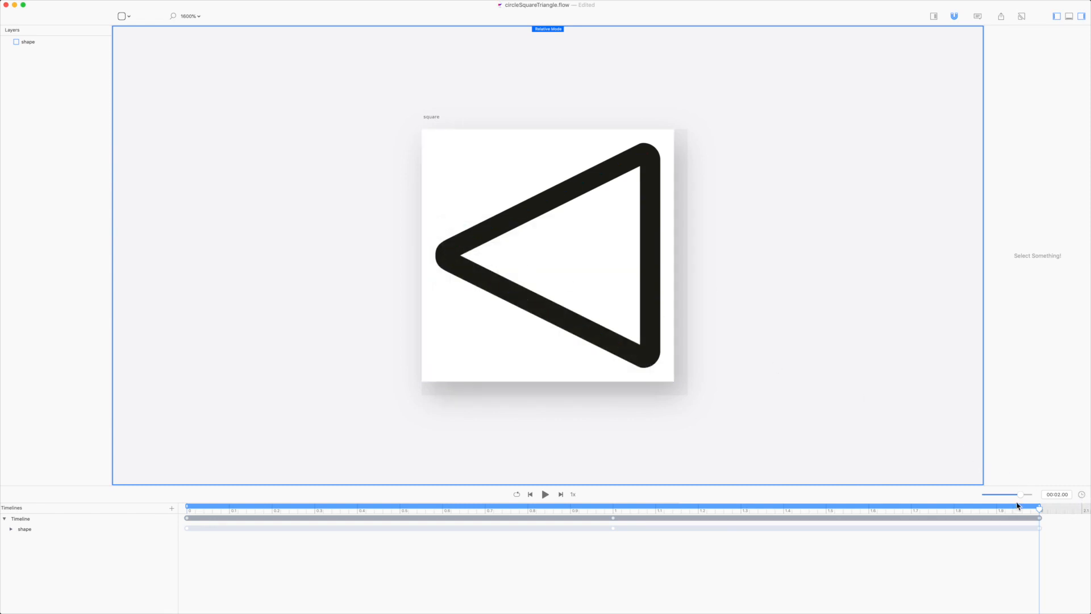
drag(1022, 495, 1014, 494)
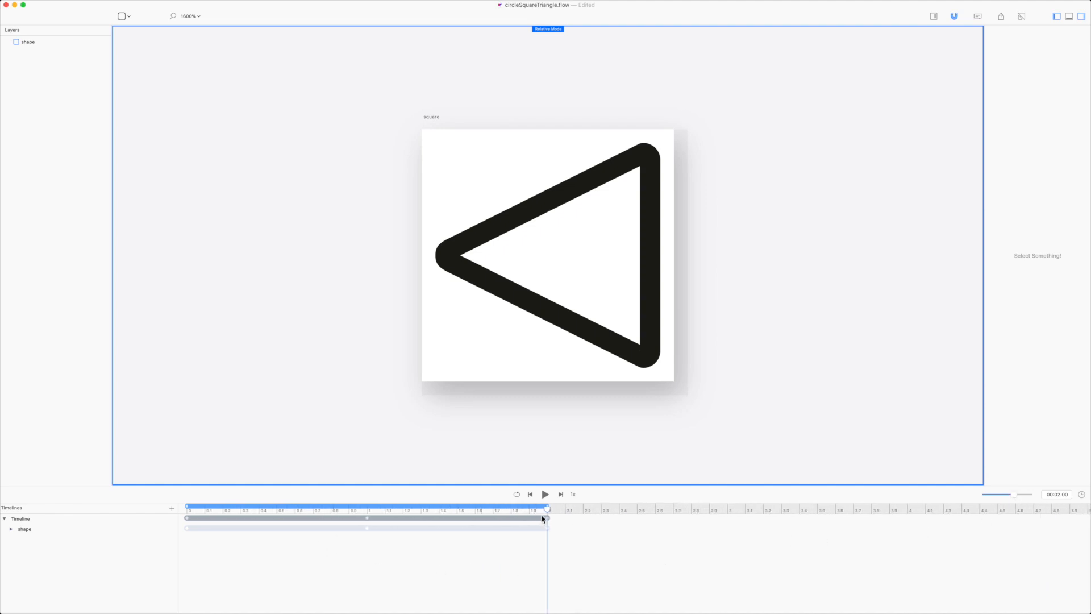
drag(548, 507, 48, 499)
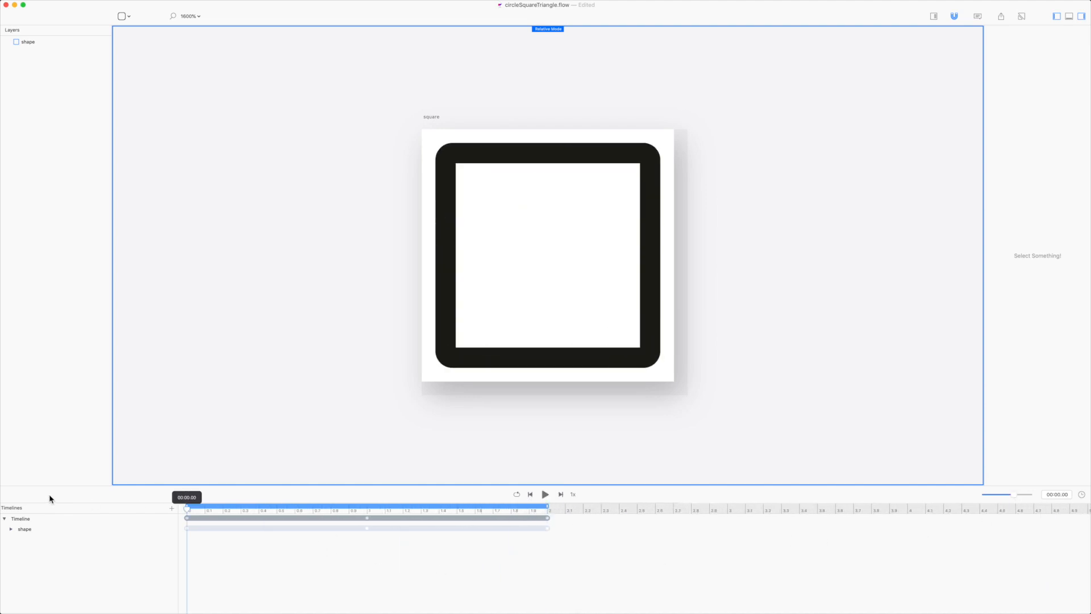
drag(187, 508, 566, 520)
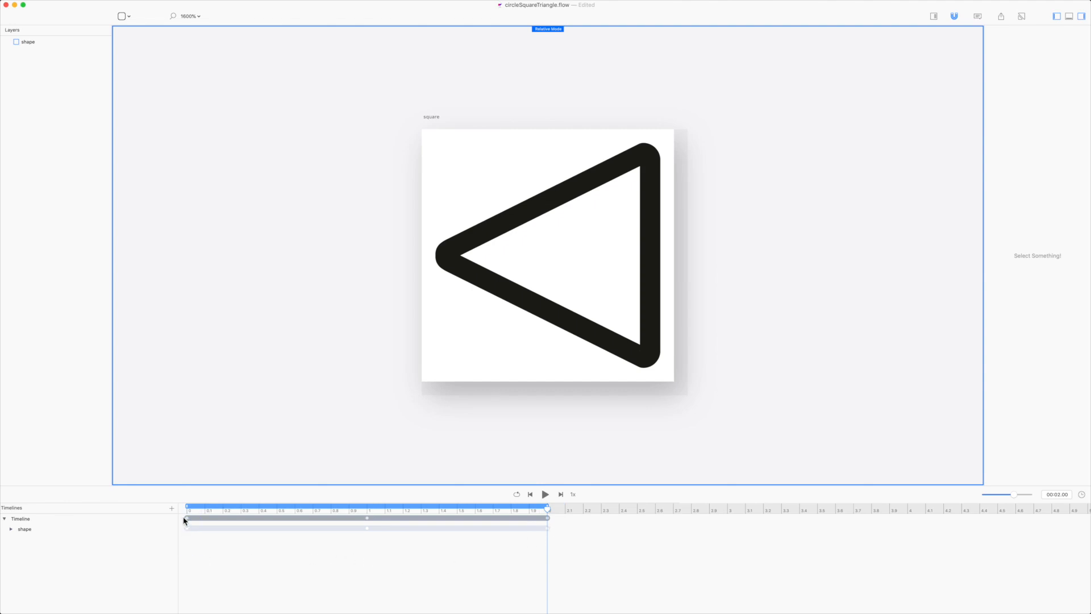
Expand the shape's animated properties and delete its Line Join keyframes, leaving only the Path animation.
click(10, 529)
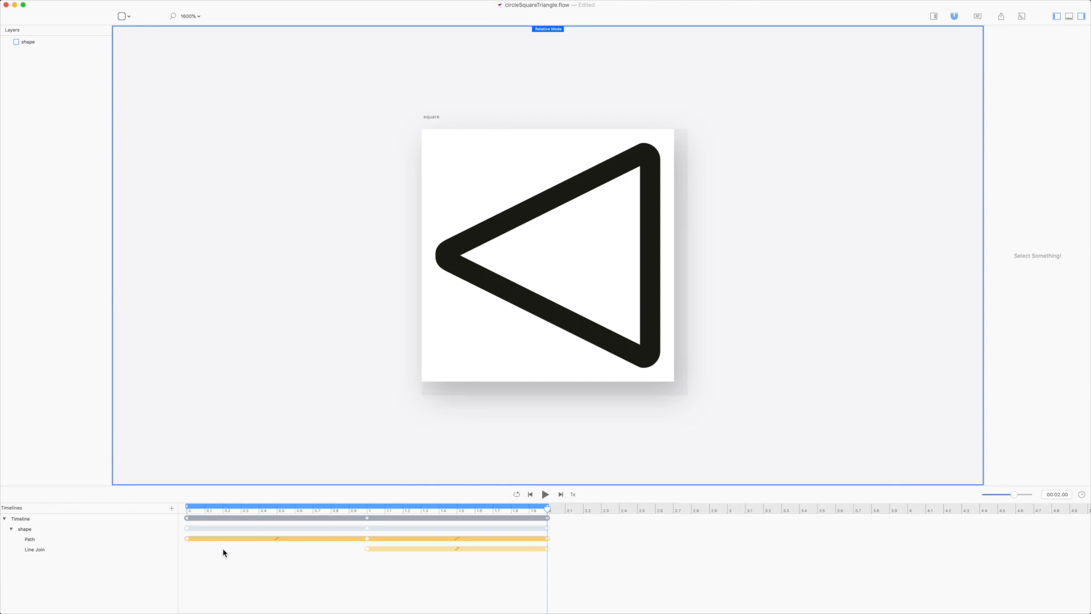
click(548, 550)
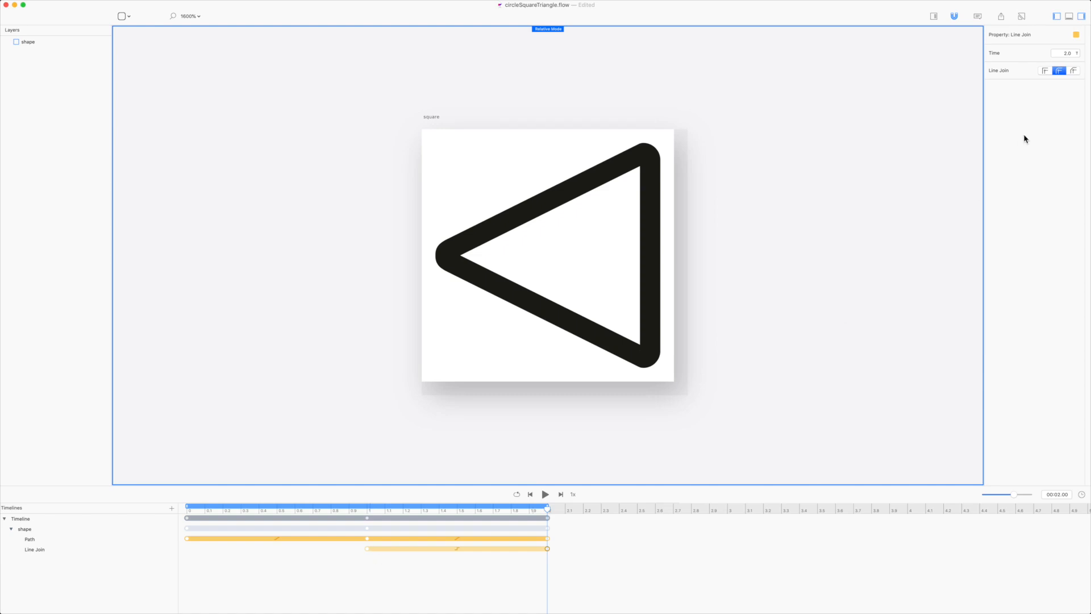
click(364, 559)
click(368, 549)
key(BackSpace)
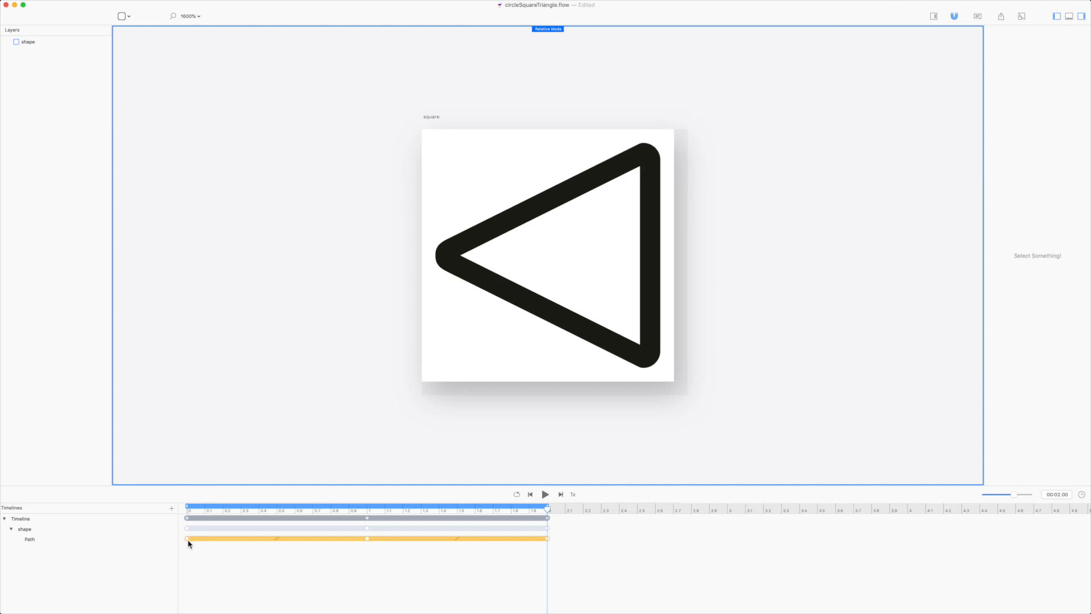
Copy the shape's first Path keyframe, holding the square, to 3.0 seconds, and undo any accidental move of the shape.
drag(188, 542, 729, 536)
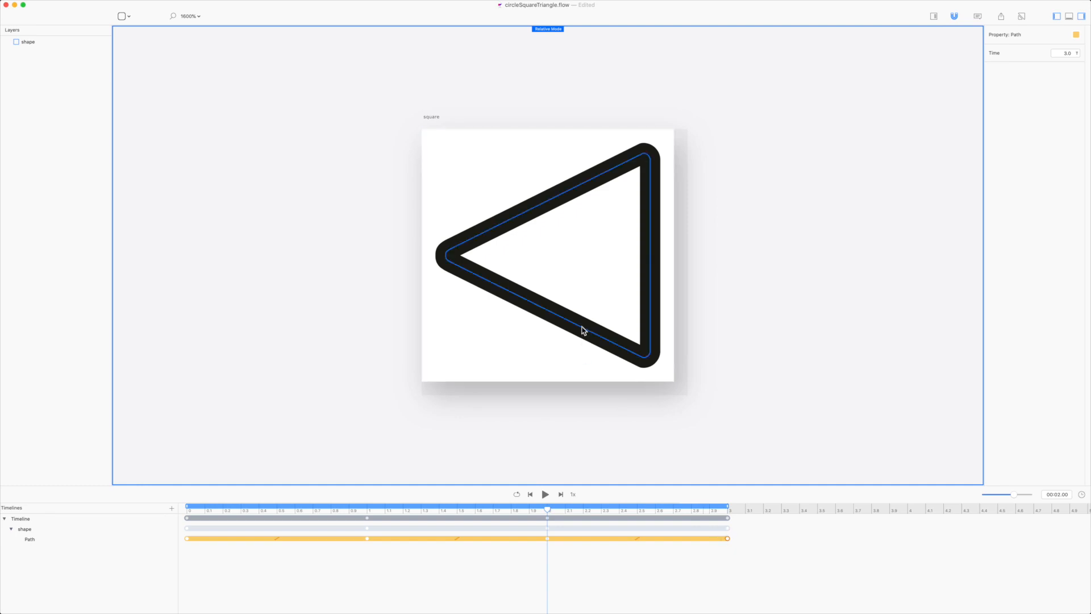
drag(581, 322, 554, 333)
key(super+z)
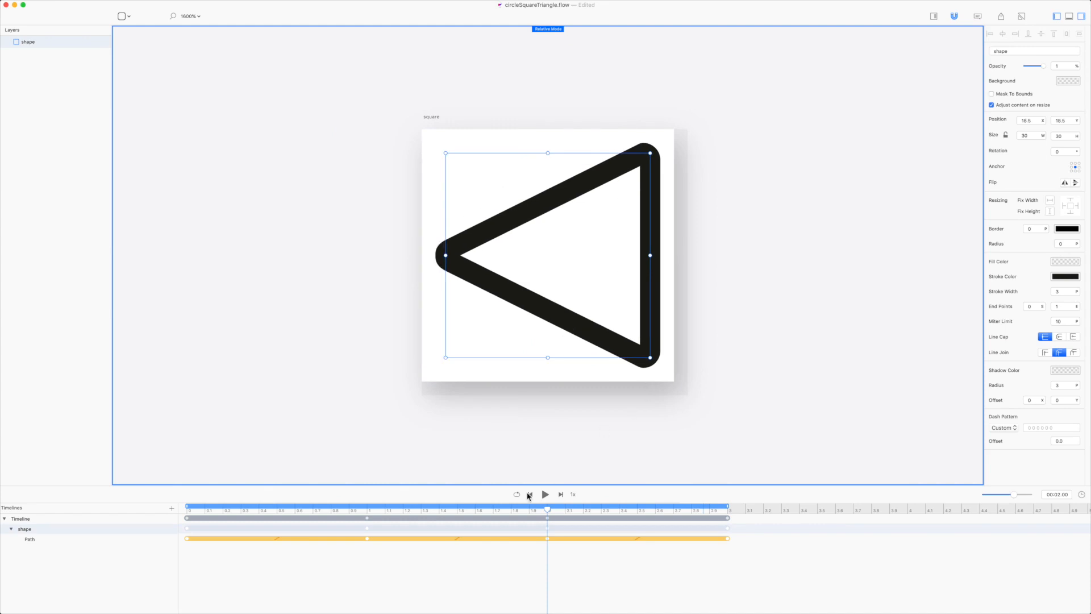
Preview the looping square, circle, triangle, square morph and scrub back to the start of the timeline.
drag(547, 511, 796, 512)
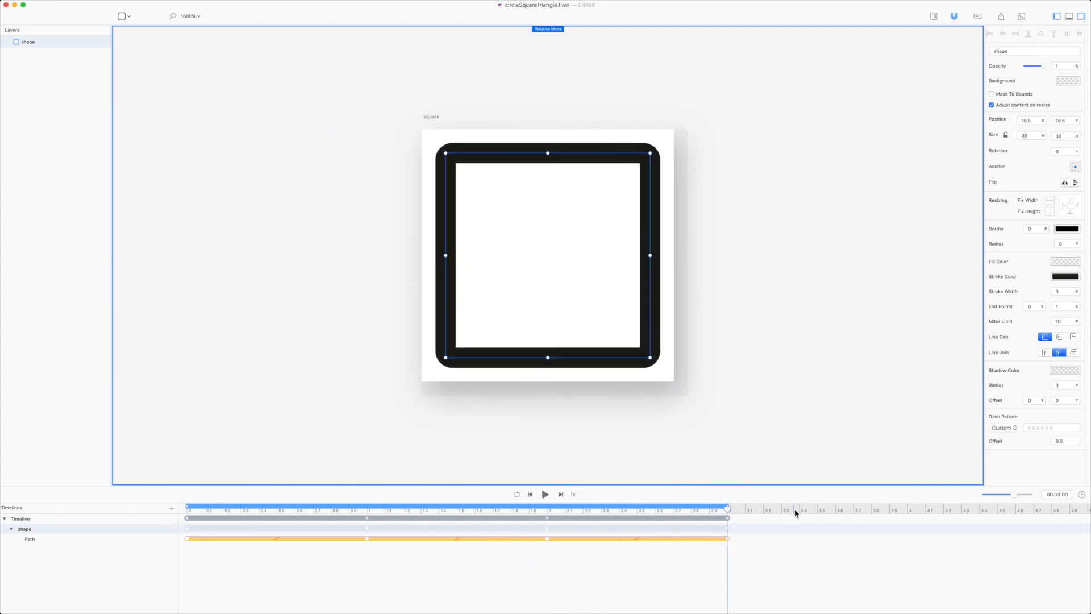
click(544, 495)
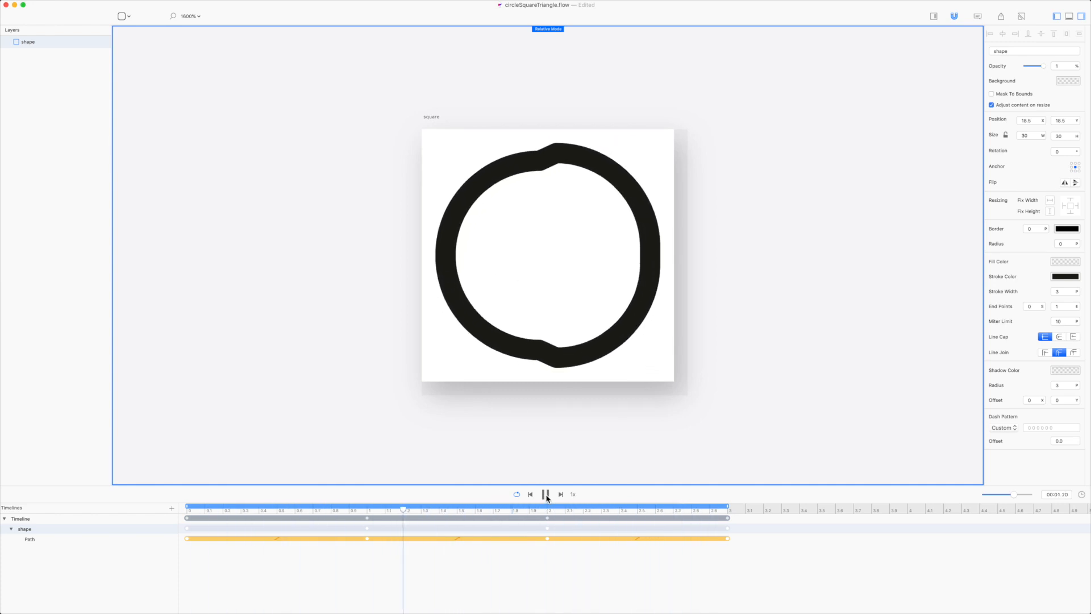
click(547, 495)
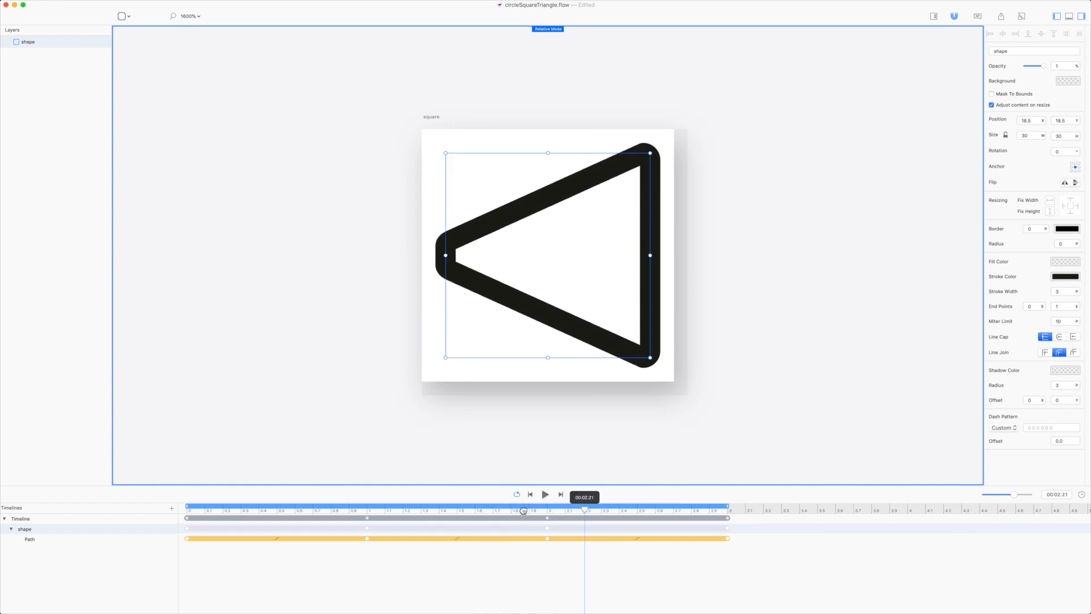
drag(588, 510, 71, 510)
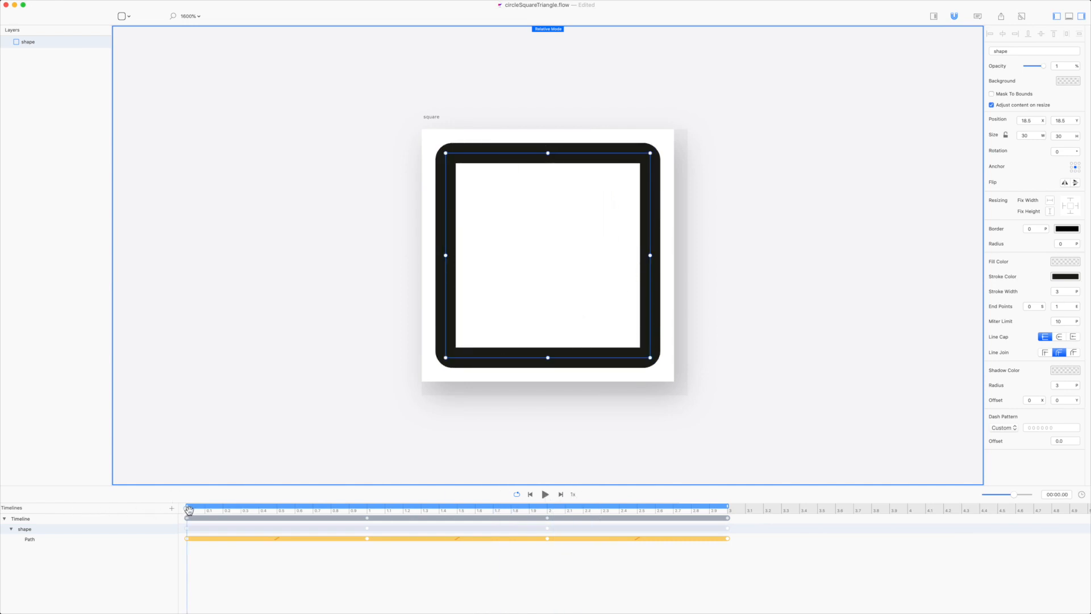
Turn off Relative Mode and set the shape's rotation to 90 degrees at 1 second.
drag(188, 511, 369, 508)
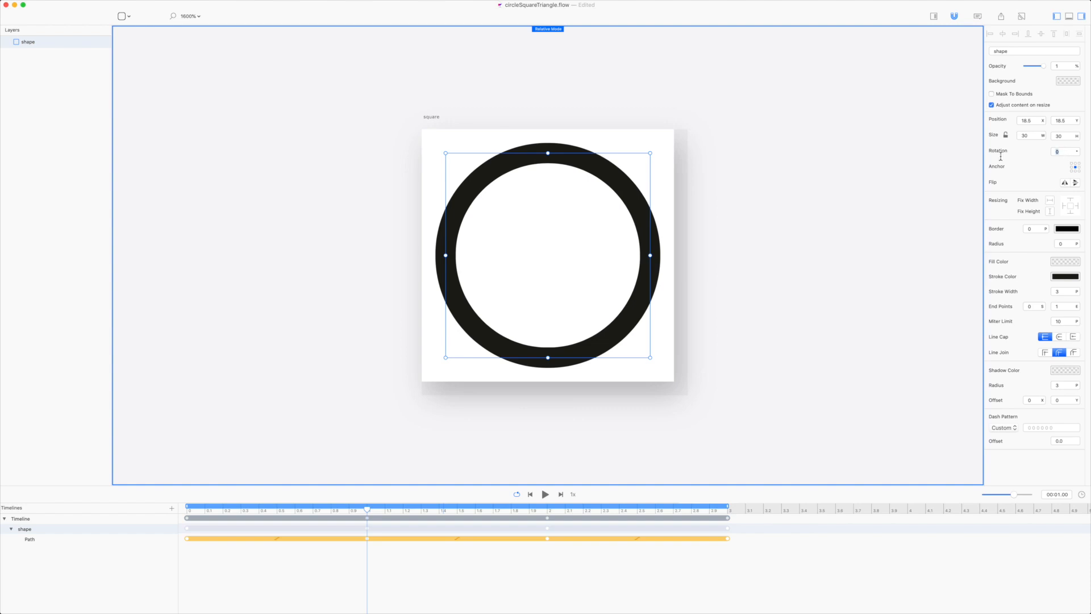
key(super+r)
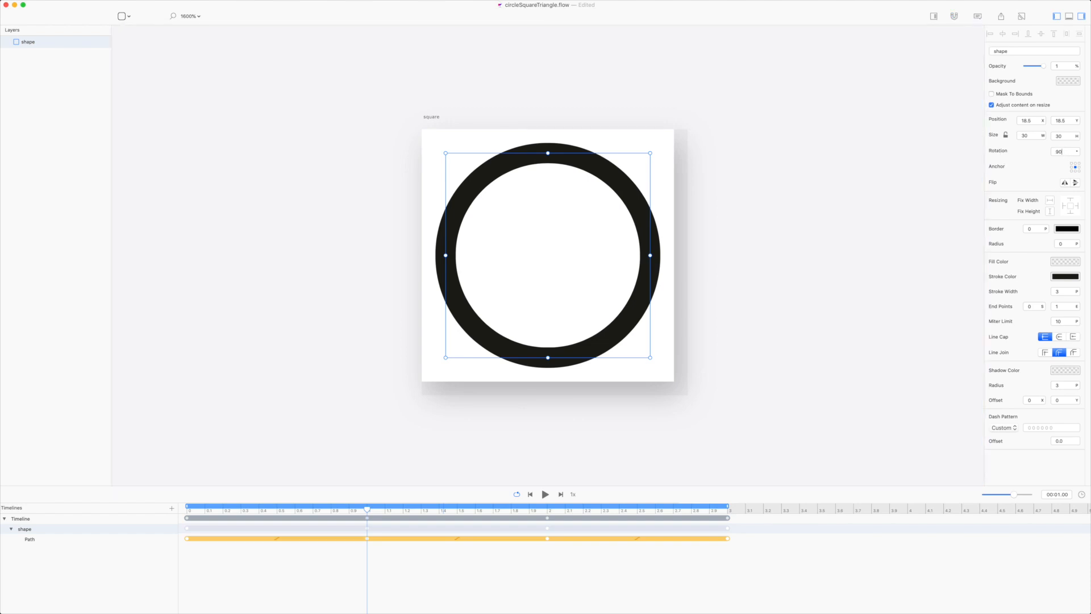
key(Return)
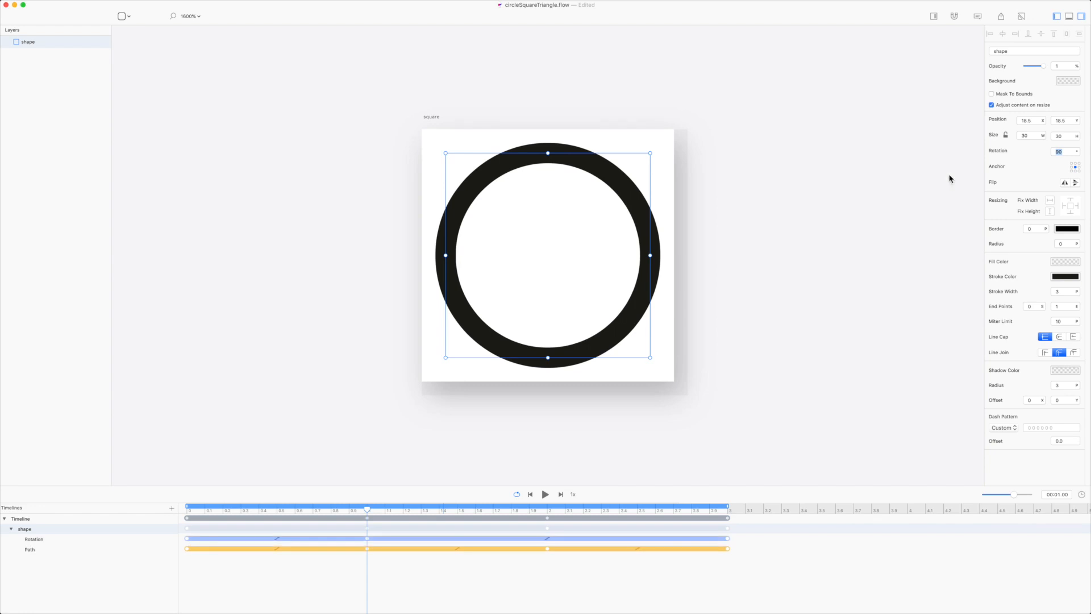
Set the shape's rotation to 180 degrees at 2 seconds and 270 degrees at 3 seconds.
click(548, 510)
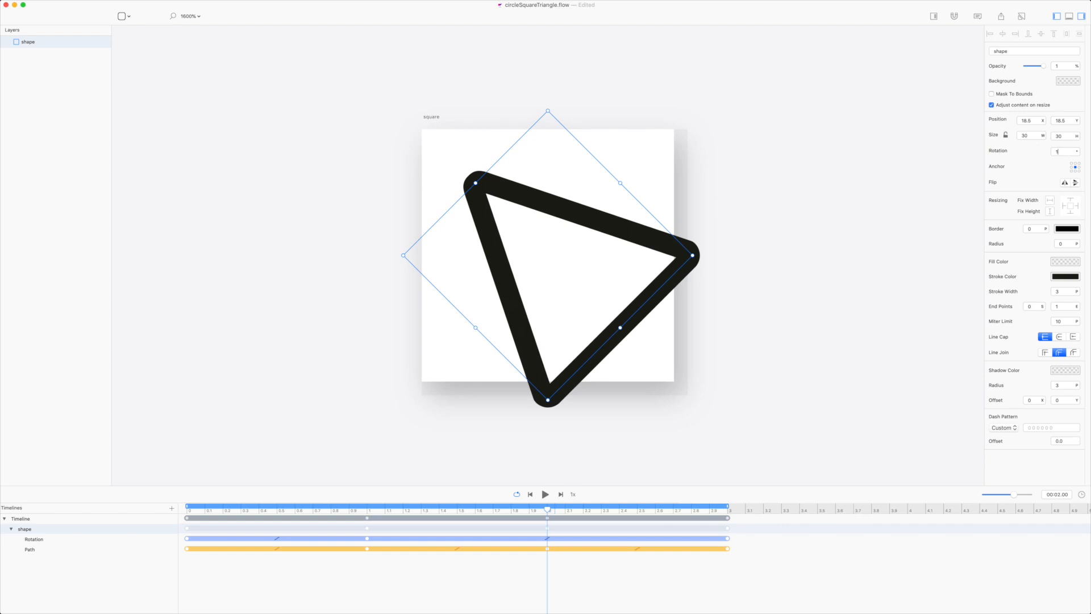
text(180)
key(Return)
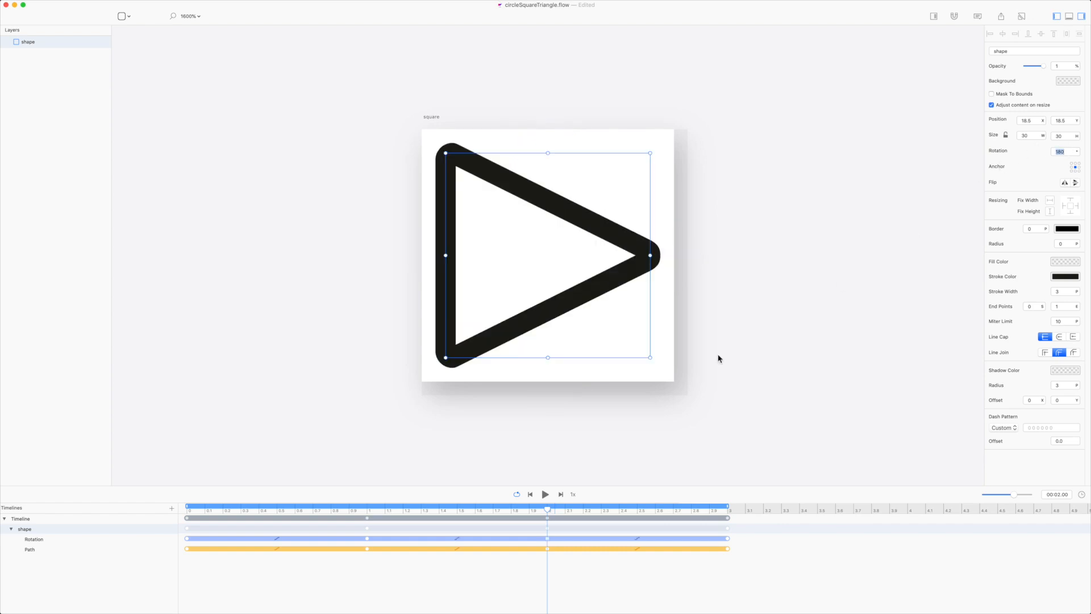
drag(548, 510, 769, 500)
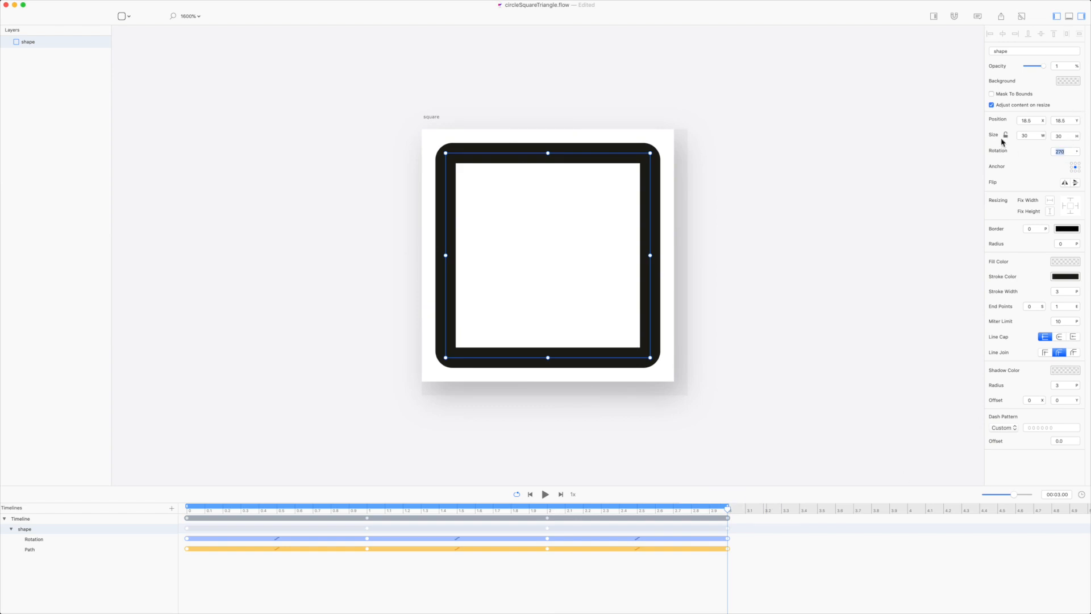
Play back the timeline to check the combined rotation and path morph.
key(space)
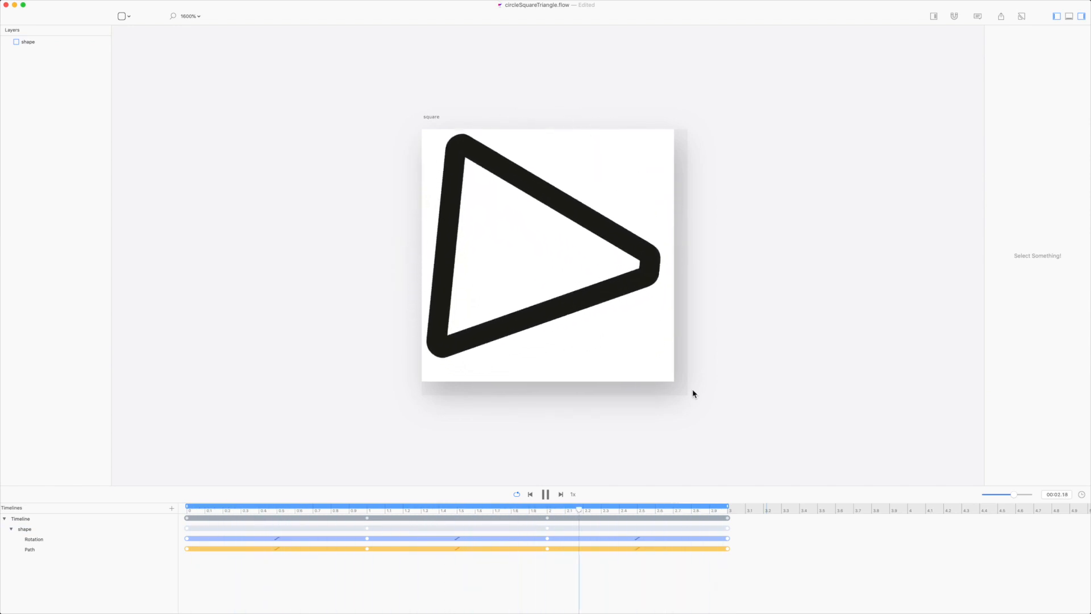
key(space)
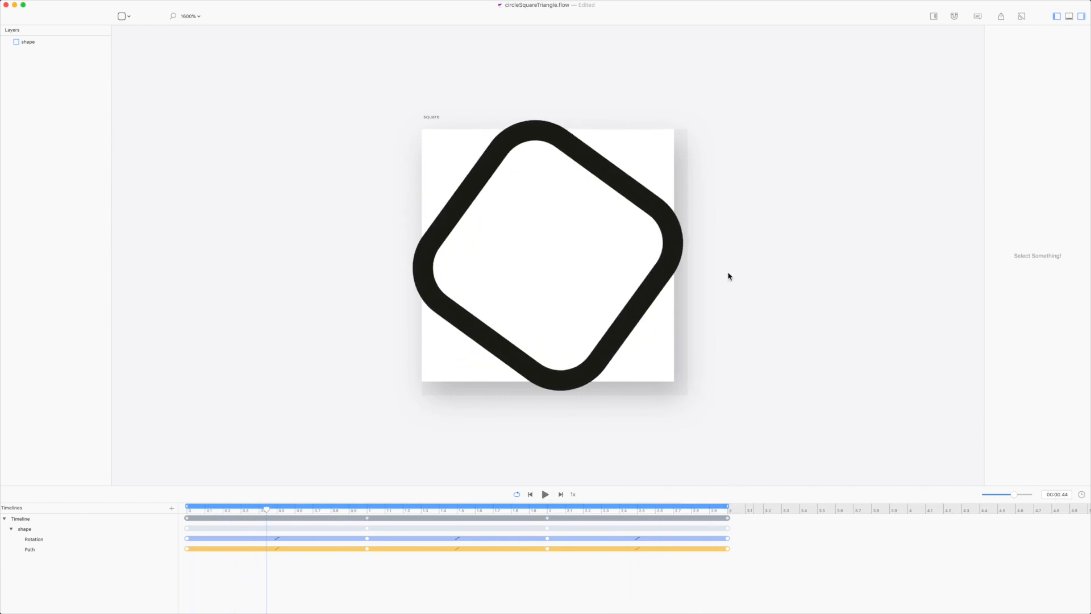
key(space)
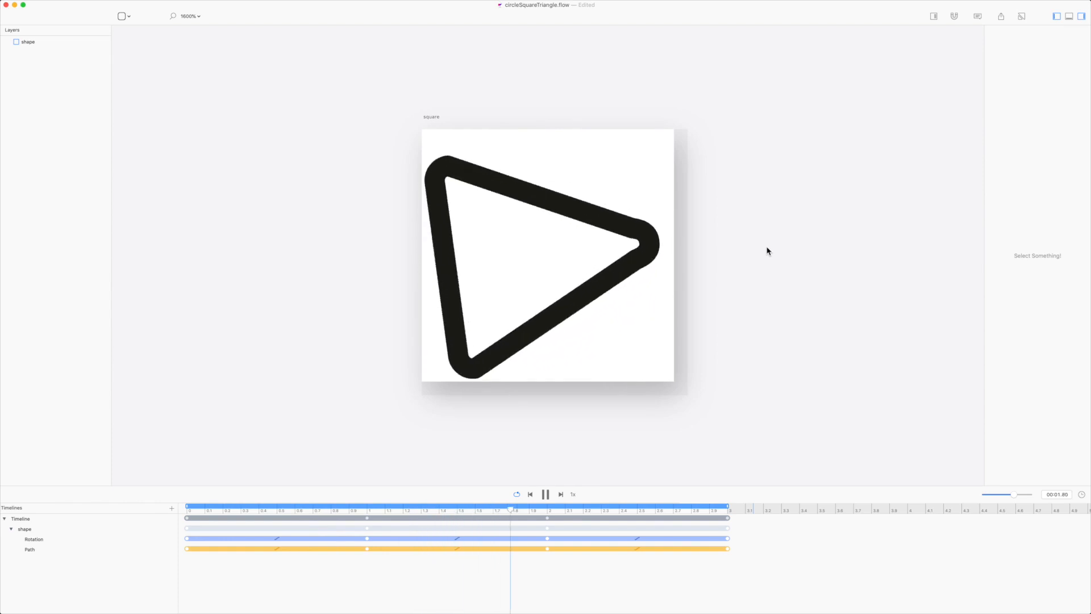
Export the timeline as an iOS project and open the exported circleSquareTriangle folder.
key(super+e)
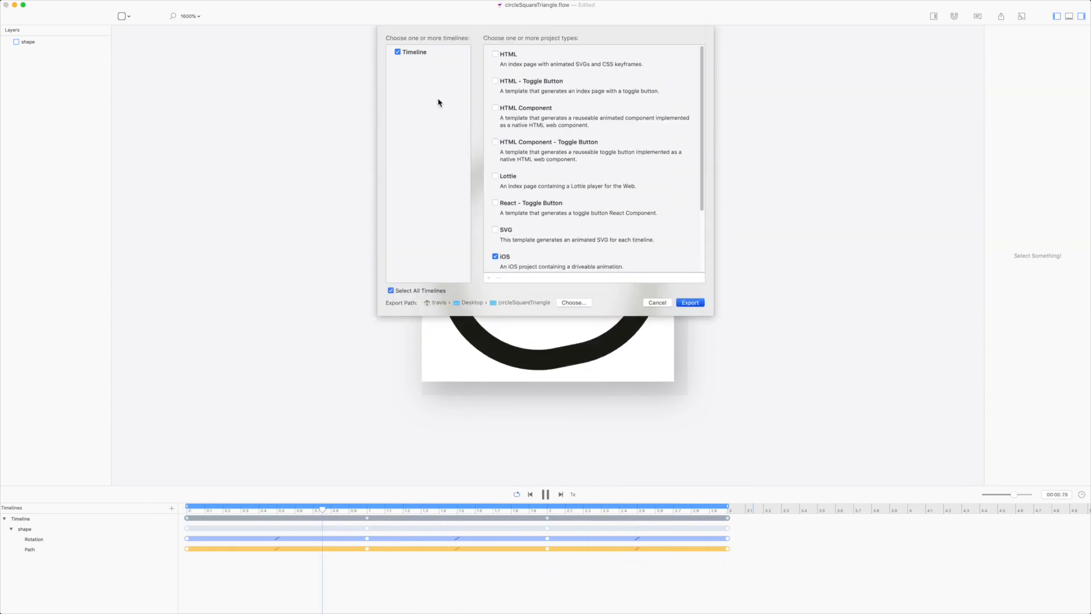
click(689, 303)
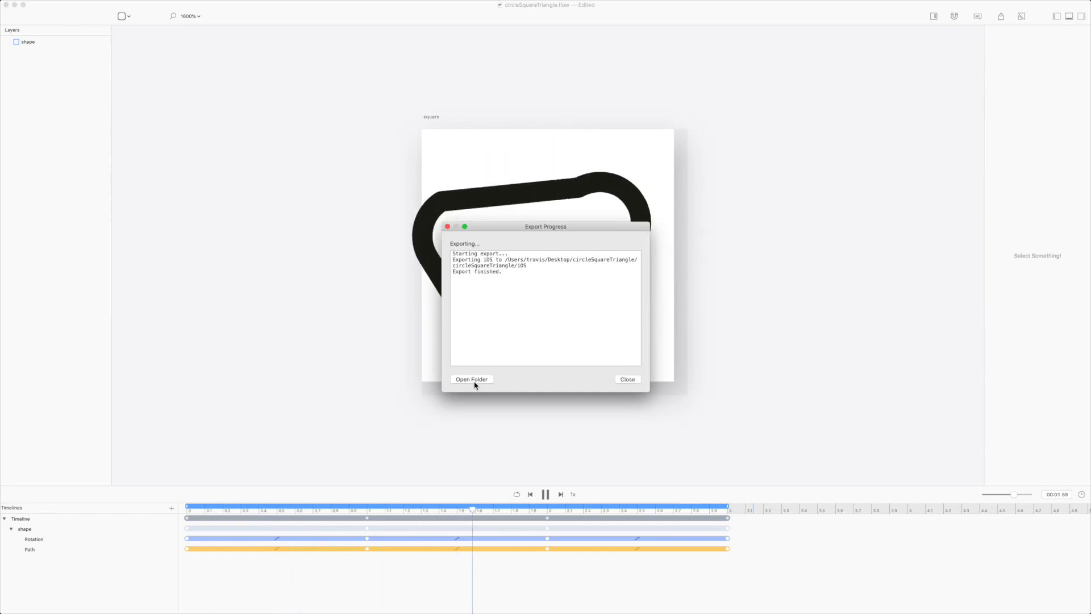
click(474, 380)
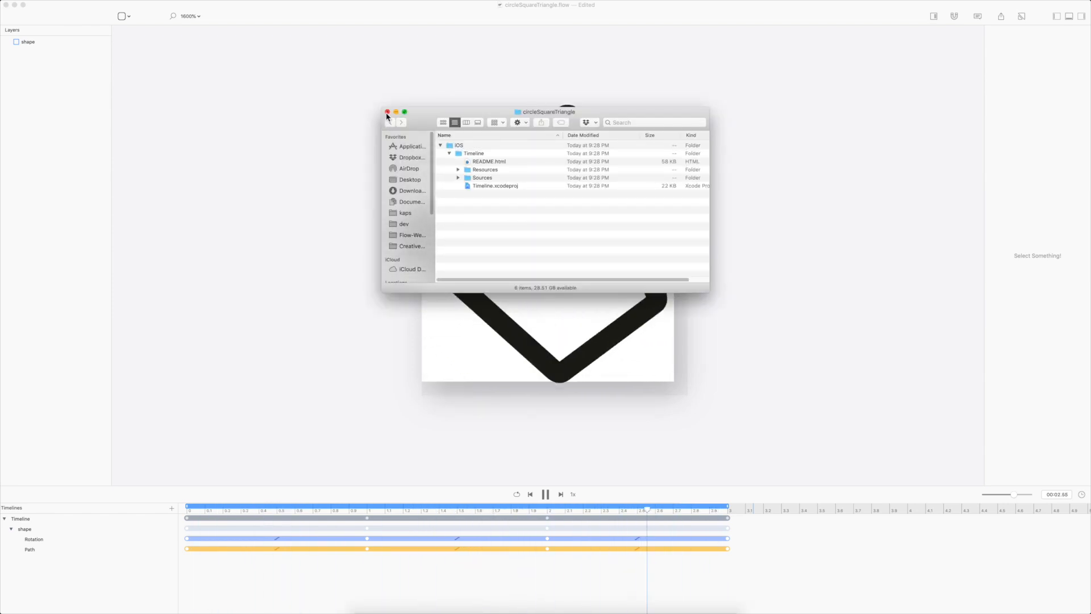
Switch to Xcode and answer the missing-workspace dialog for the Timeline project.
key(super+Tab)
key(super+Tab)
key(super+Tab)
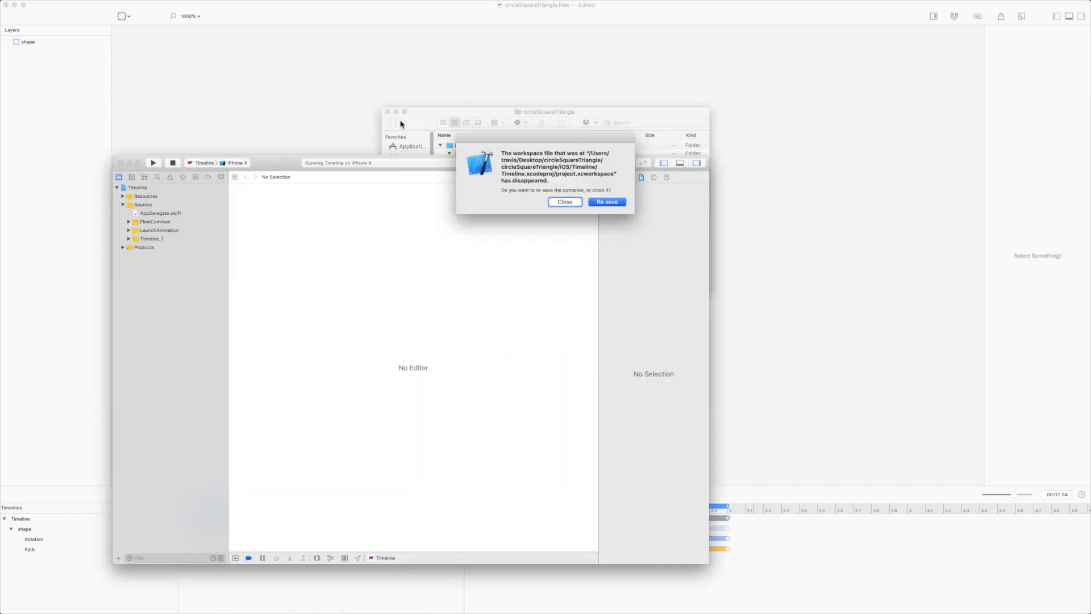
click(581, 202)
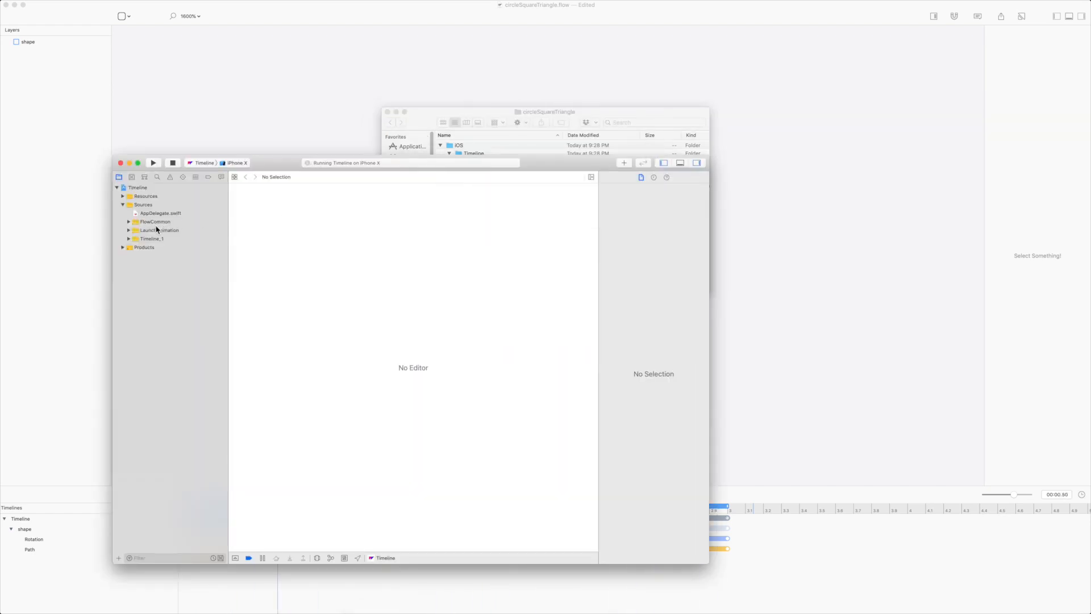
Open Timeline_1.swift in the Timeline_1 group and examine its rotation and path keyframe animation code.
click(128, 239)
click(154, 256)
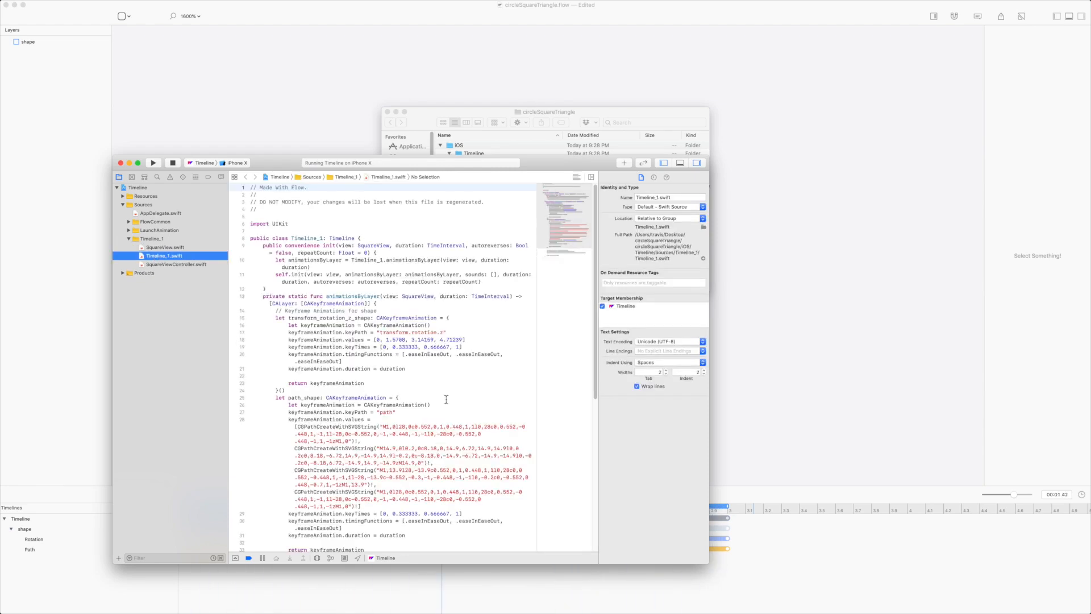
scroll(415, 332, down, 5)
scroll(415, 332, up, 5)
scroll(370, 334, down, 3)
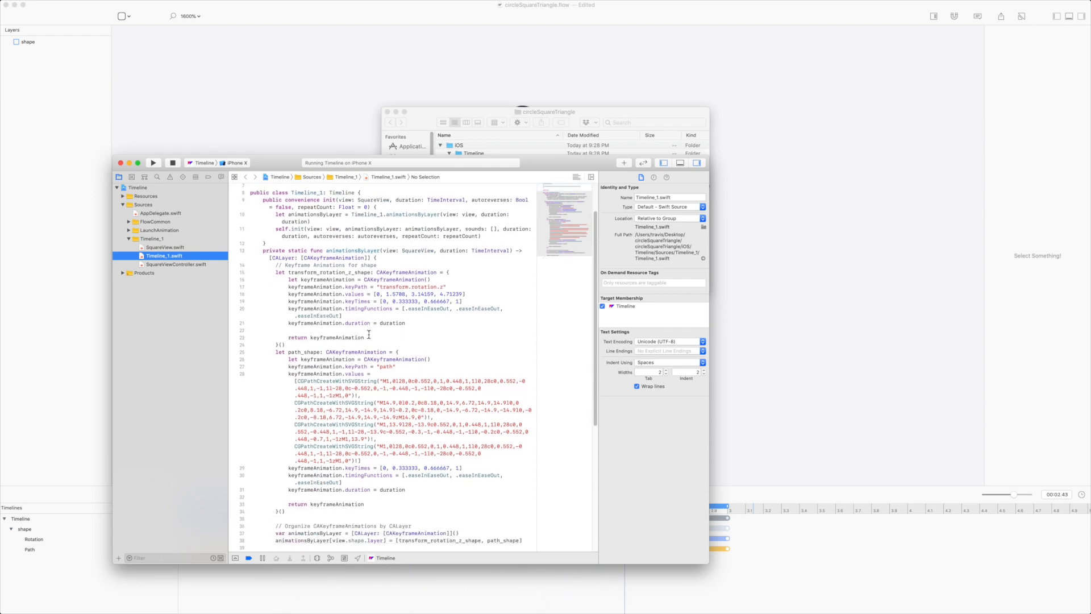
scroll(375, 333, down, 5)
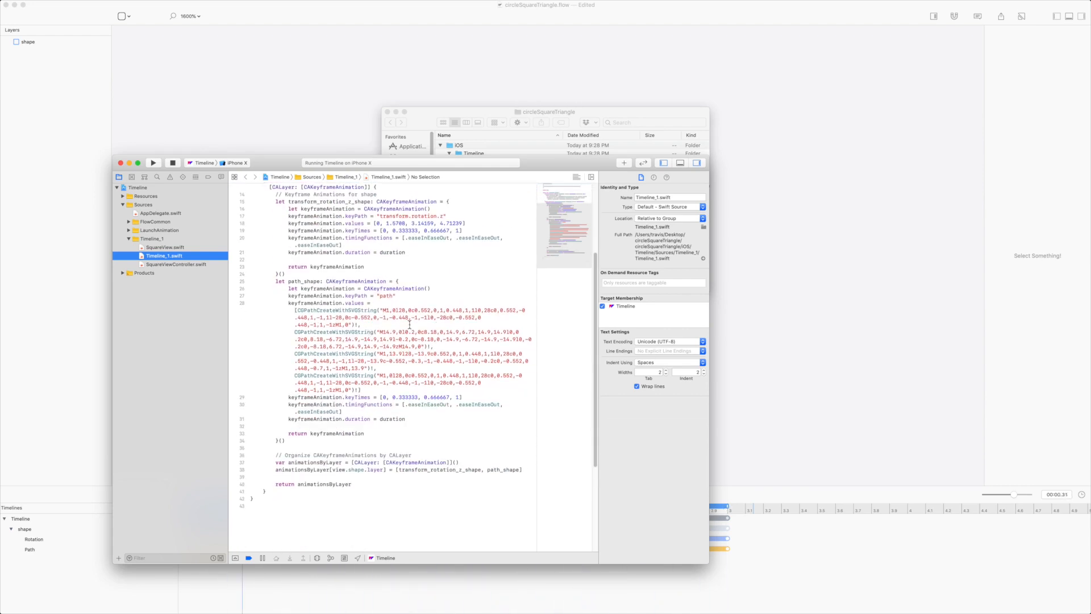
Replace the last path string in the path animation's keyframe values with a copy of the first path string.
drag(330, 312, 351, 376)
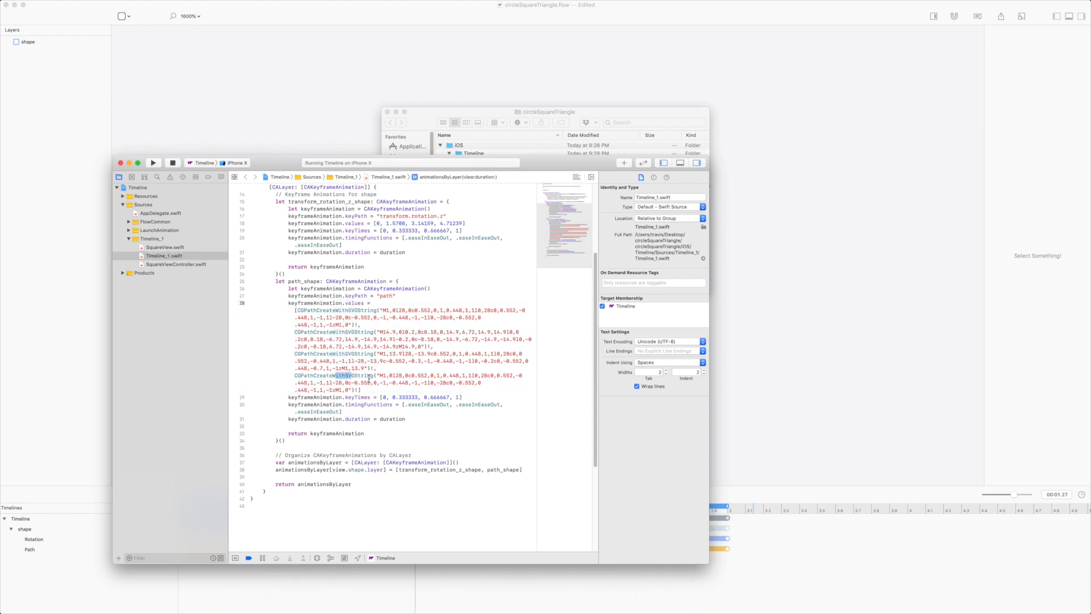
drag(351, 311, 298, 315)
key(super+c)
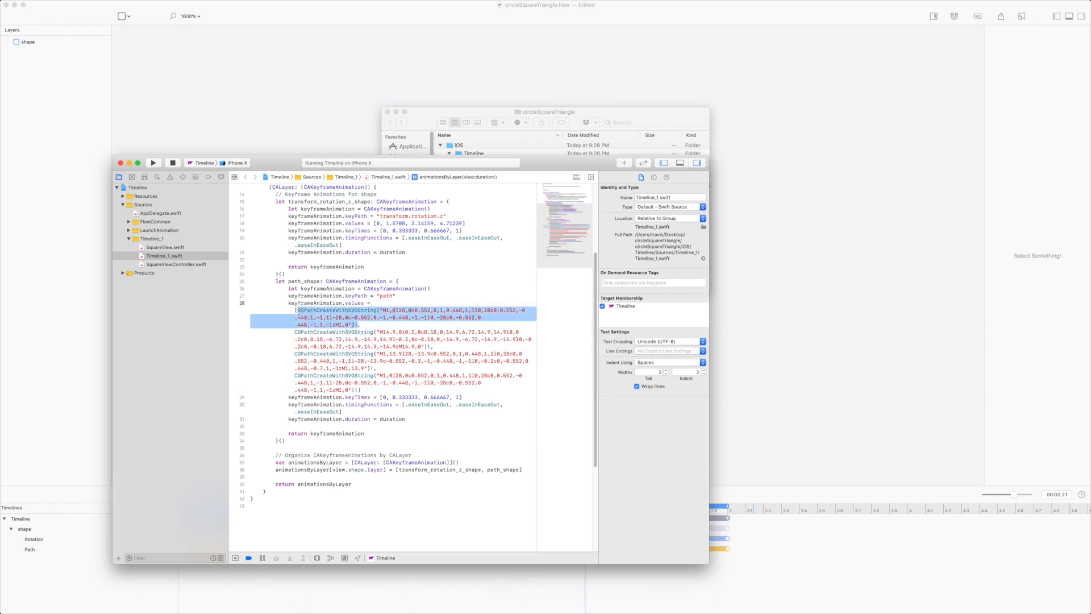
drag(359, 390, 295, 379)
key(super+v)
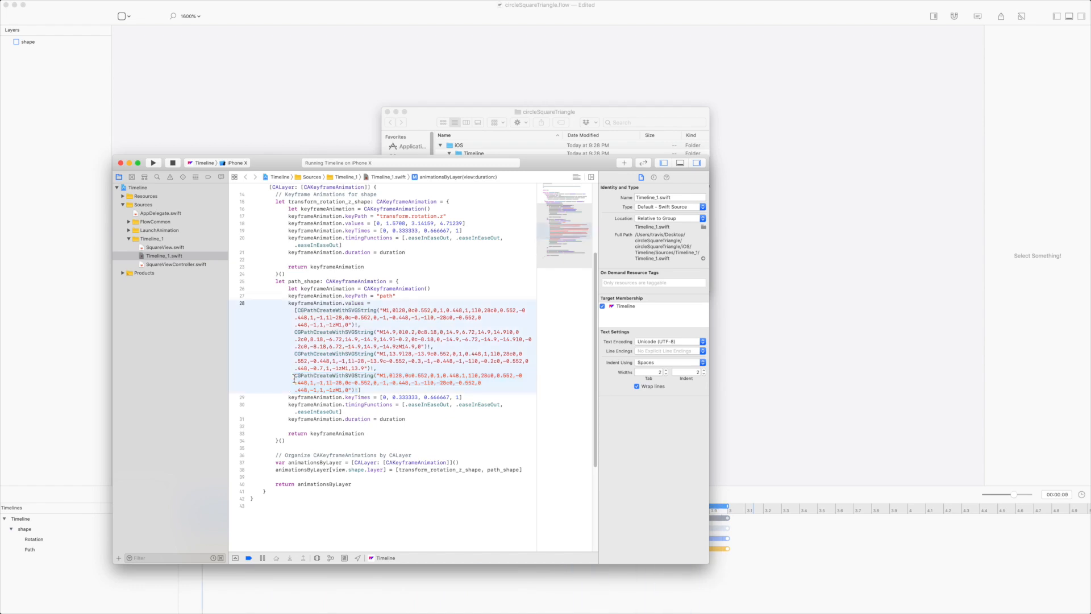
shift+click(295, 376)
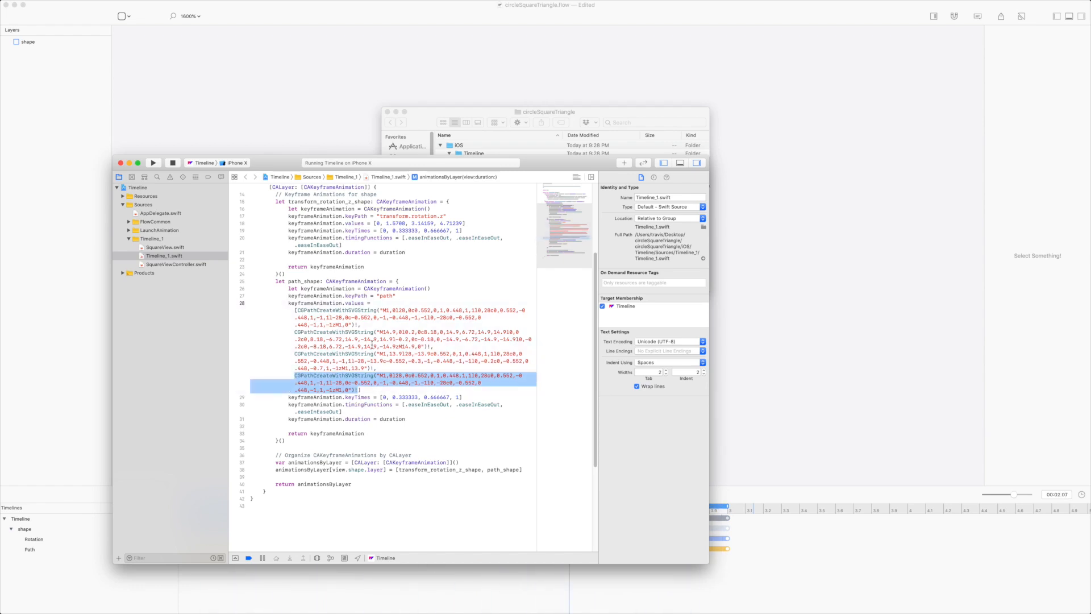
click(415, 307)
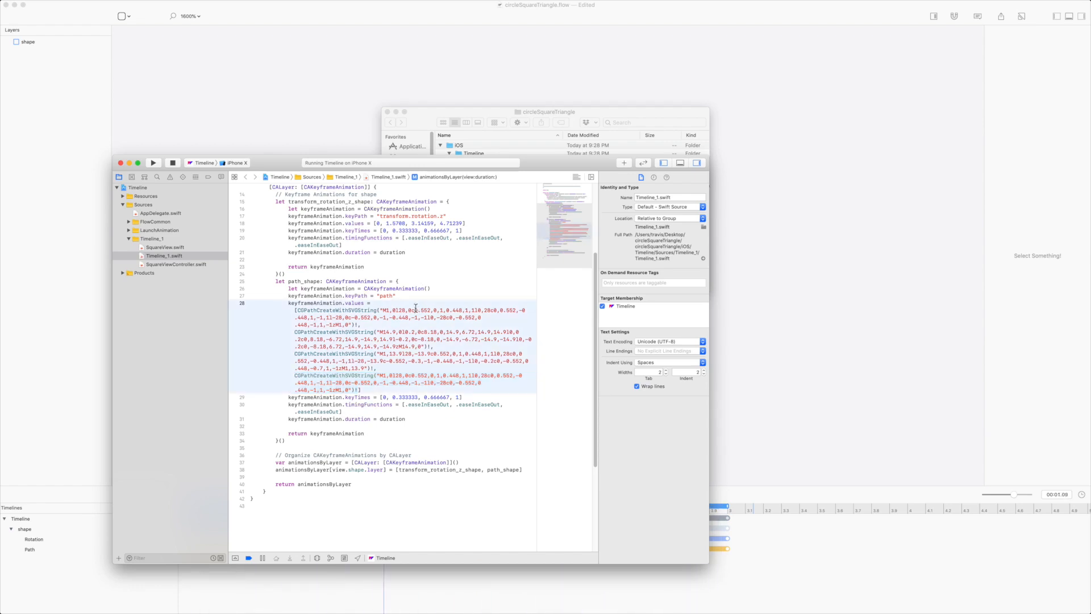
Look at SquareView.swift, run the project on the iPhone X simulator and open SquareViewController.swift.
click(190, 248)
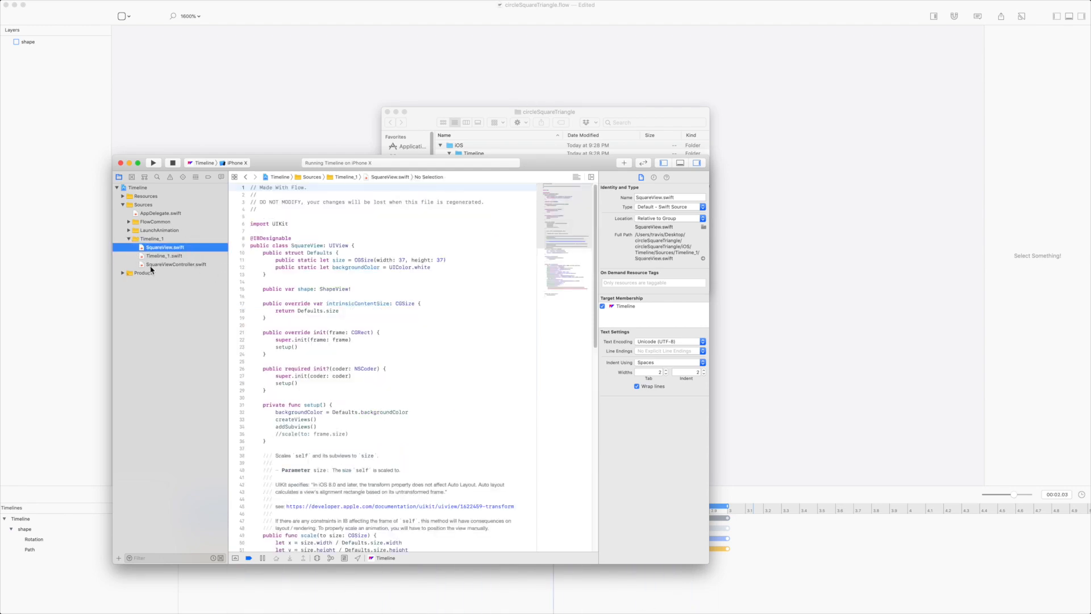
click(154, 163)
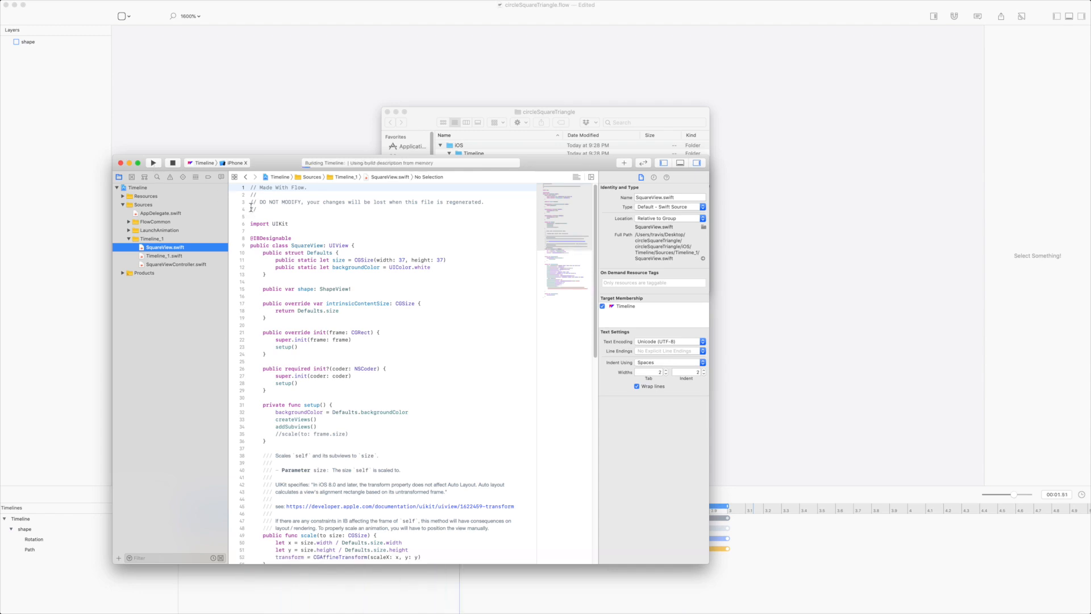
click(174, 265)
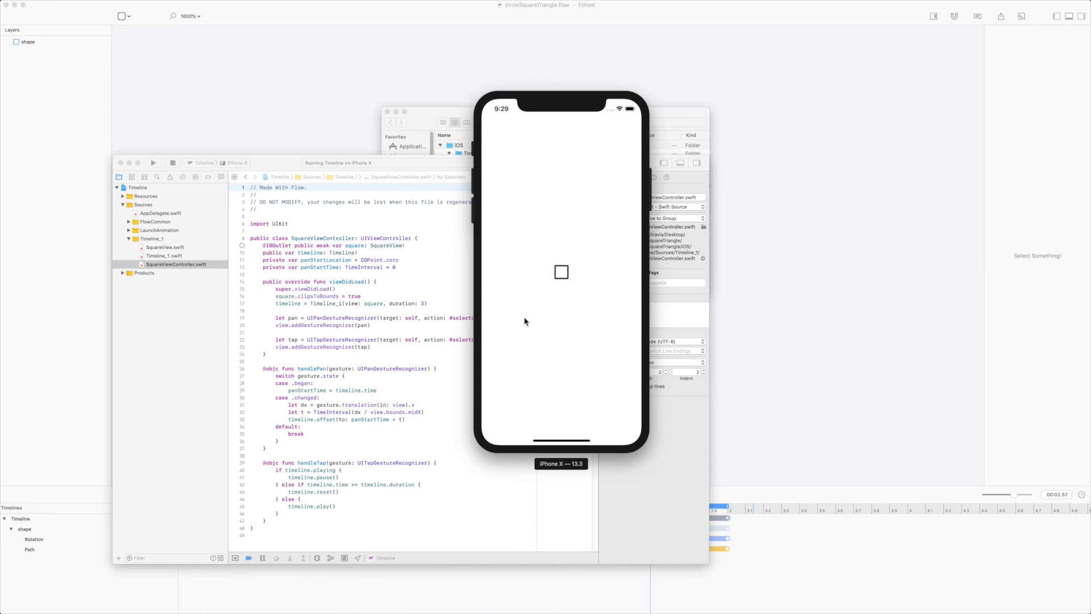
Set square.clipsToBounds to false in viewDidLoad and run the project again.
click(201, 284)
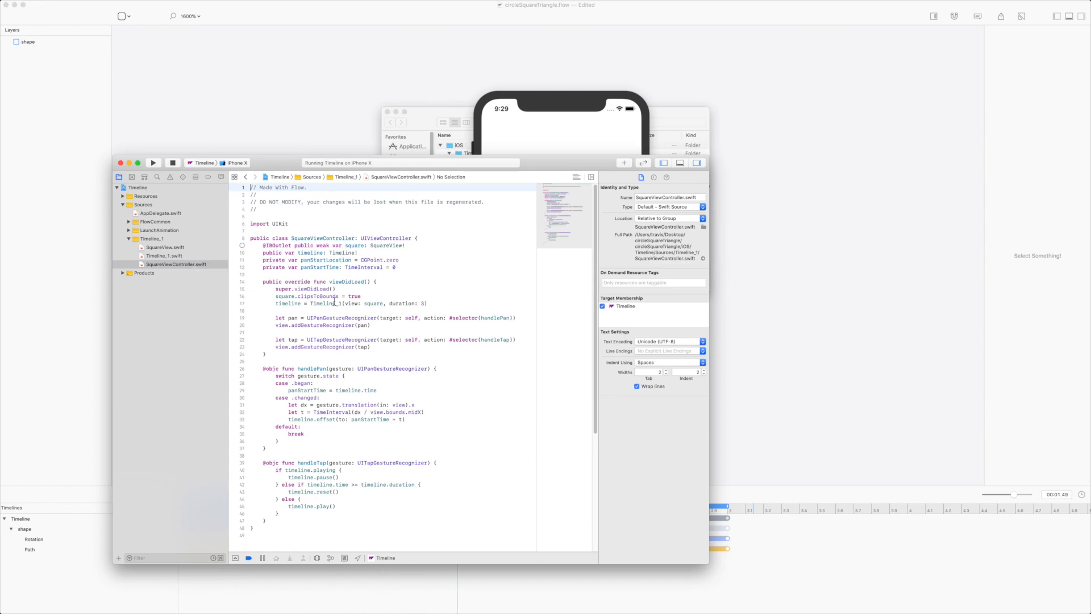
double_click(355, 296)
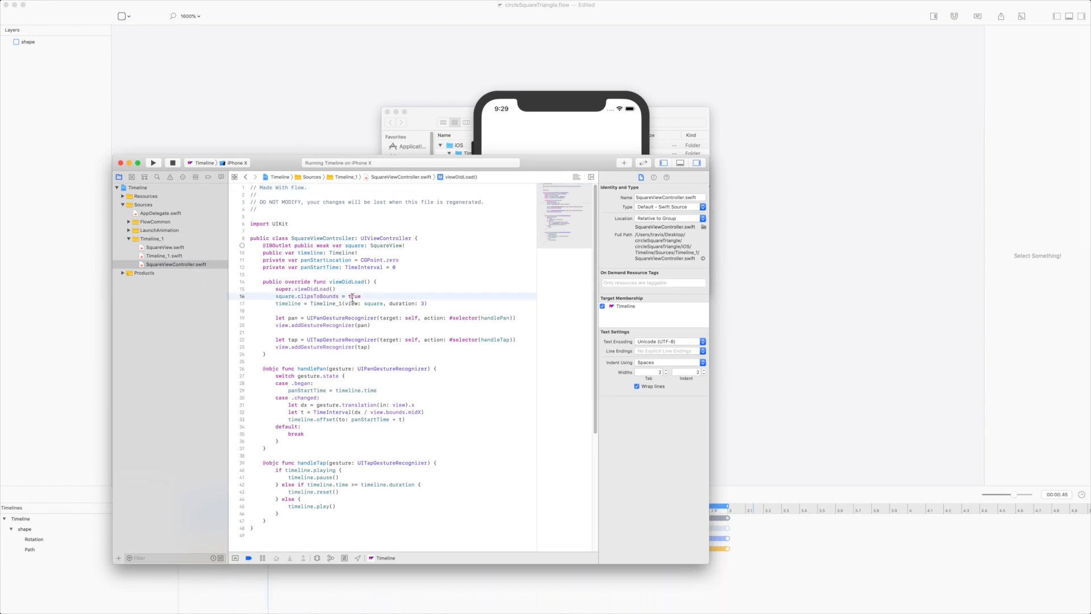
text(false)
key(super+r)
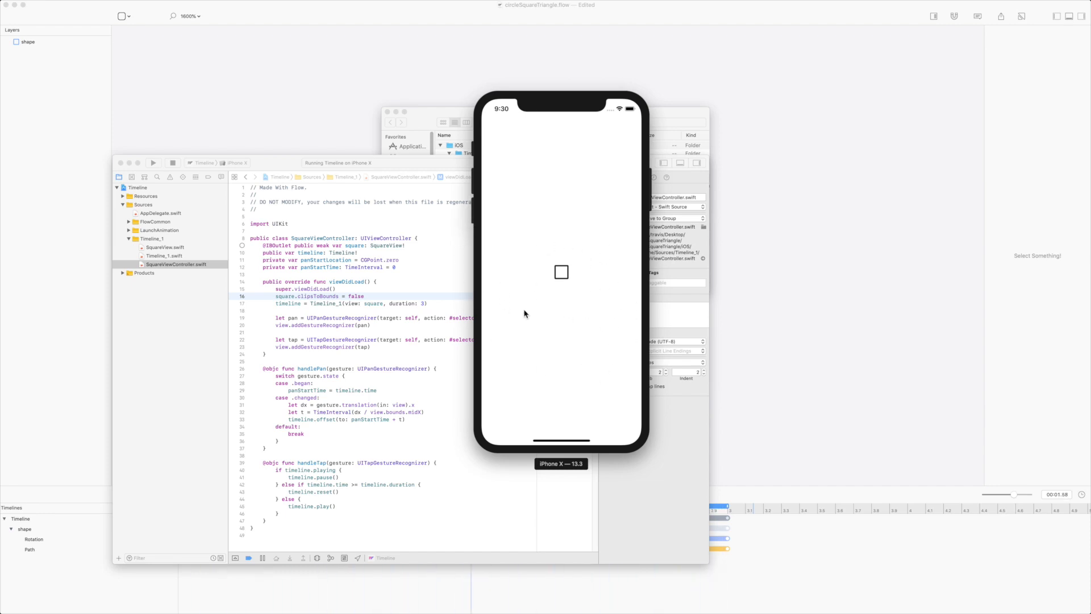
Switch back to Flow, close the export progress window, stop playback and return the playhead to the timeline's start.
click(812, 305)
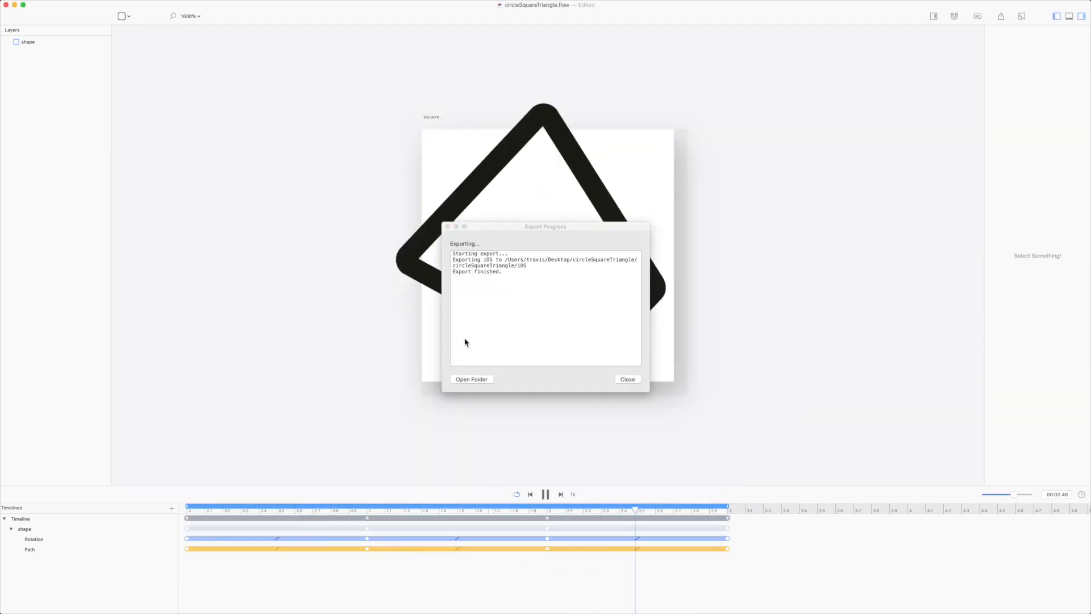
click(633, 380)
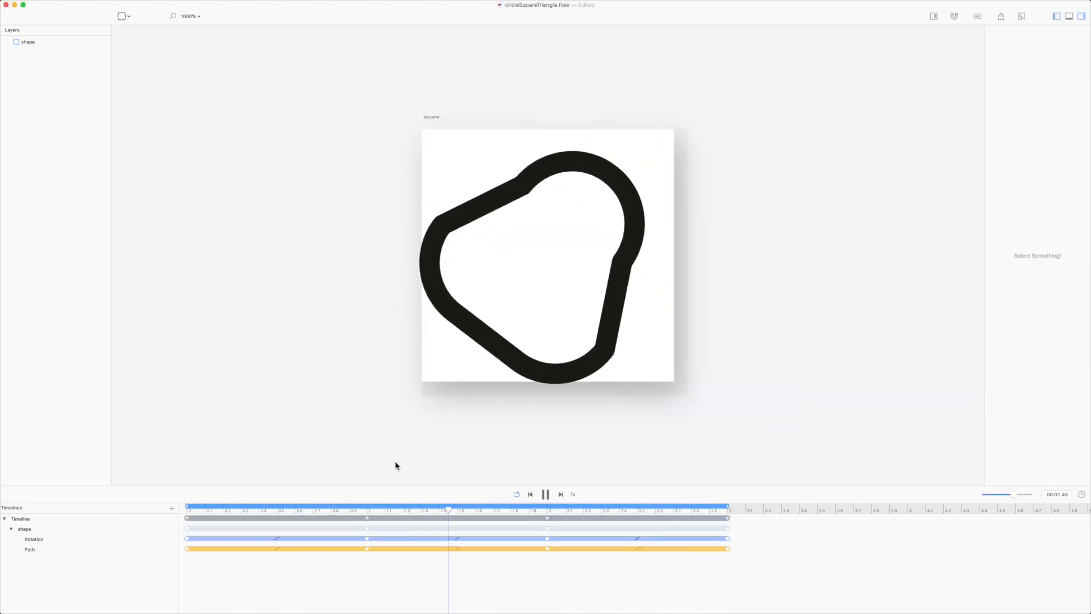
key(space)
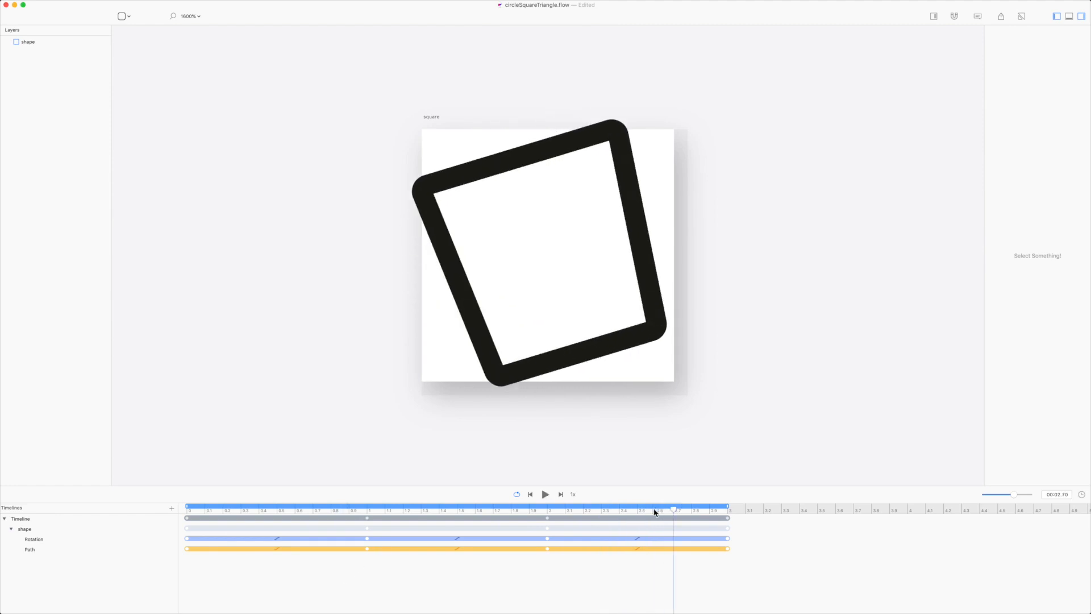
drag(674, 509, 149, 530)
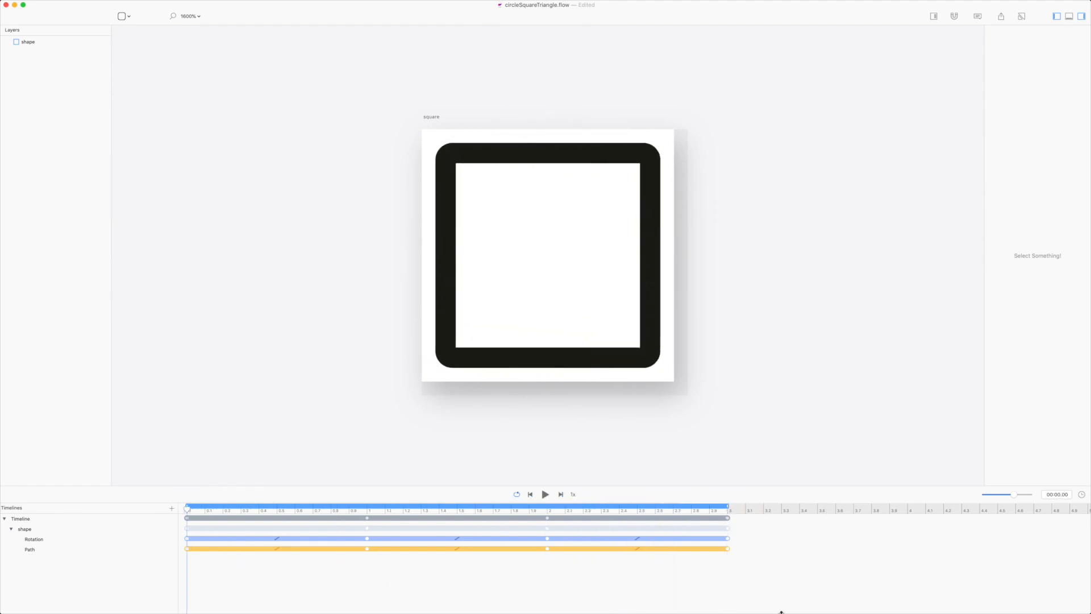
Duplicate the rotation and path keyframes of the 3-second loop so the copies fall at 4, 5 and 6 seconds.
drag(766, 579, 910, 546)
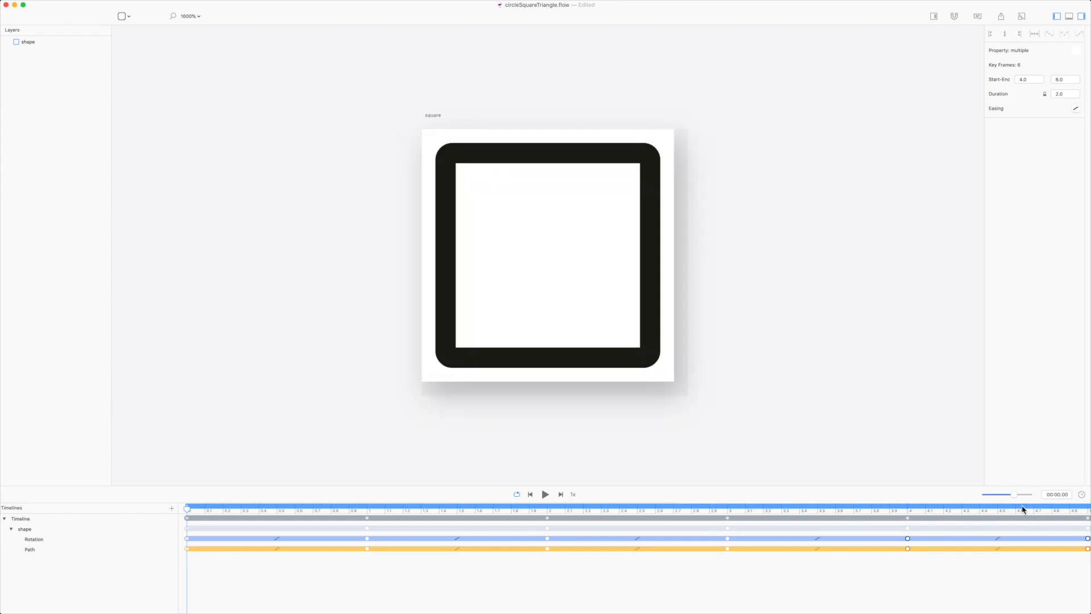
drag(1016, 499, 1014, 500)
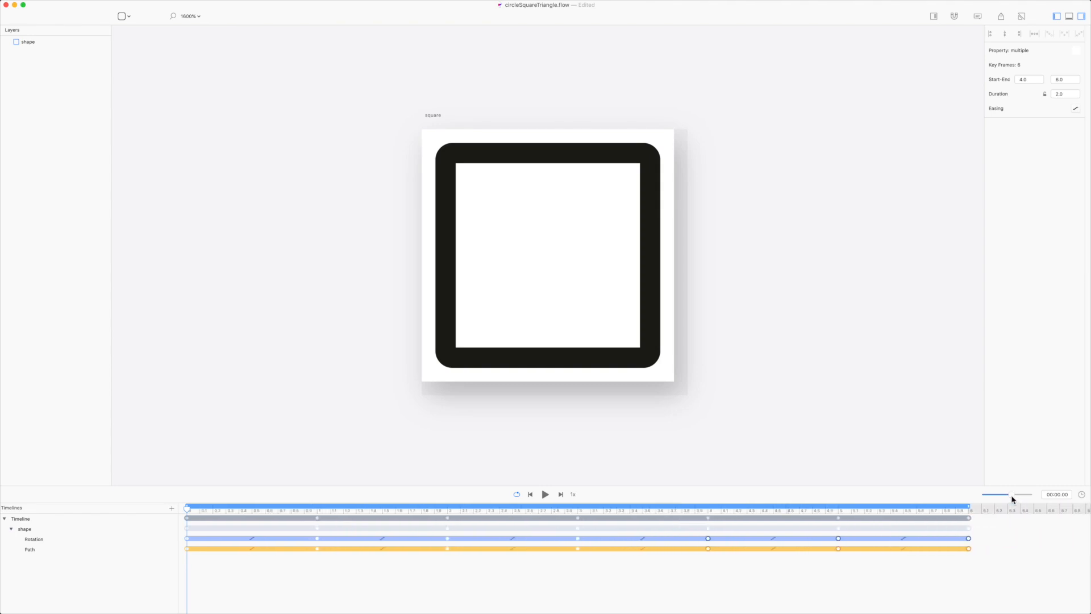
click(623, 557)
Update the shape's rotation keyframes at 4 and 5 seconds, set the one at 6 seconds to 540 degrees, and save.
click(578, 539)
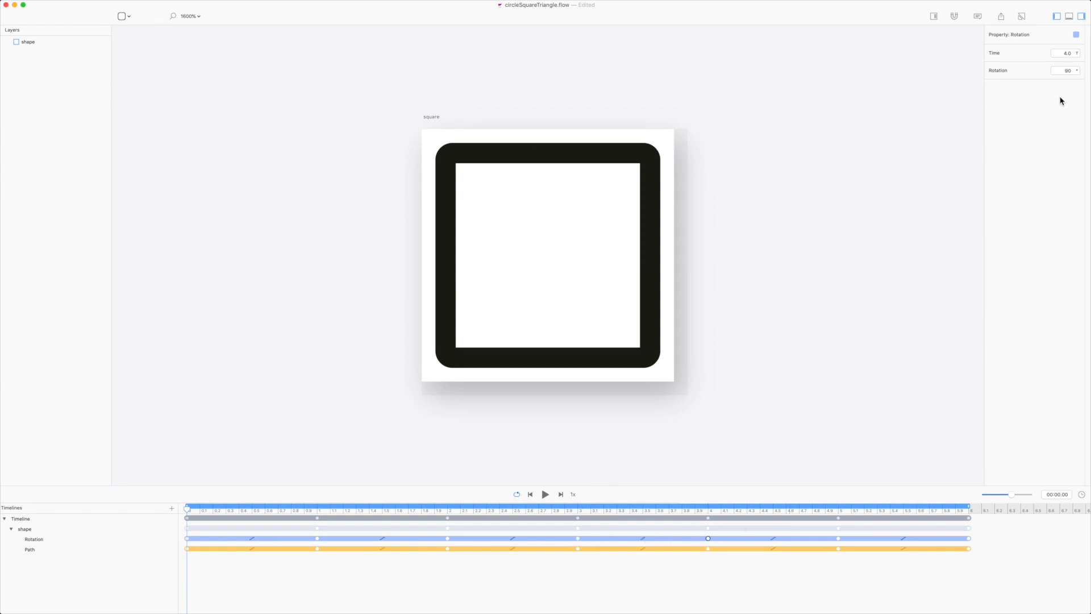
double_click(1067, 70)
key(Return)
click(839, 539)
click(969, 539)
drag(1062, 72, 1082, 72)
text(54)
click(778, 110)
key(super+s)
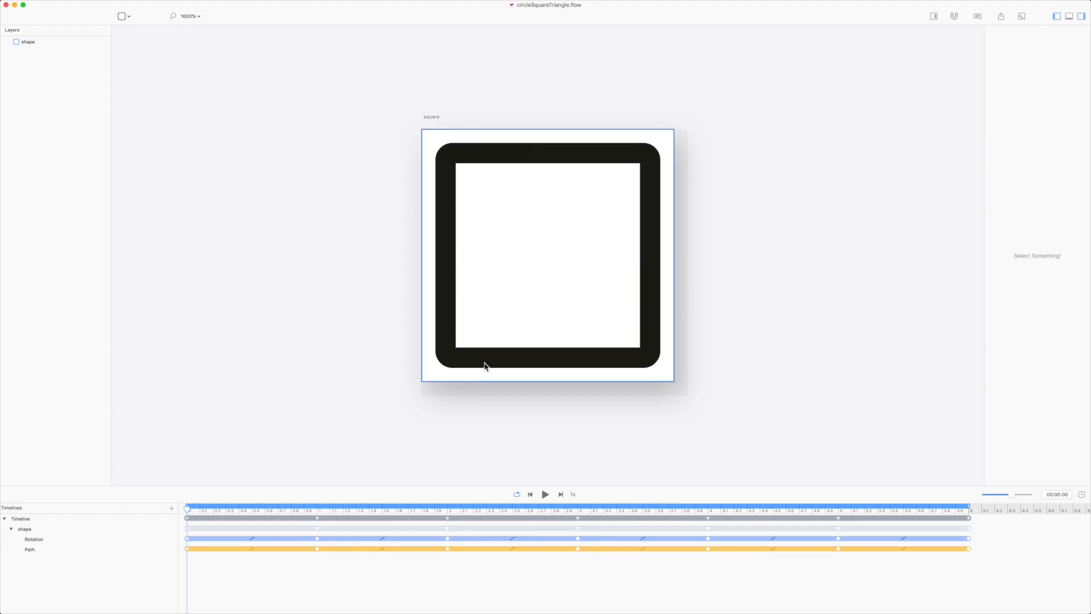
Play back the extended animation, stop it and move the playhead to 6 seconds.
click(546, 494)
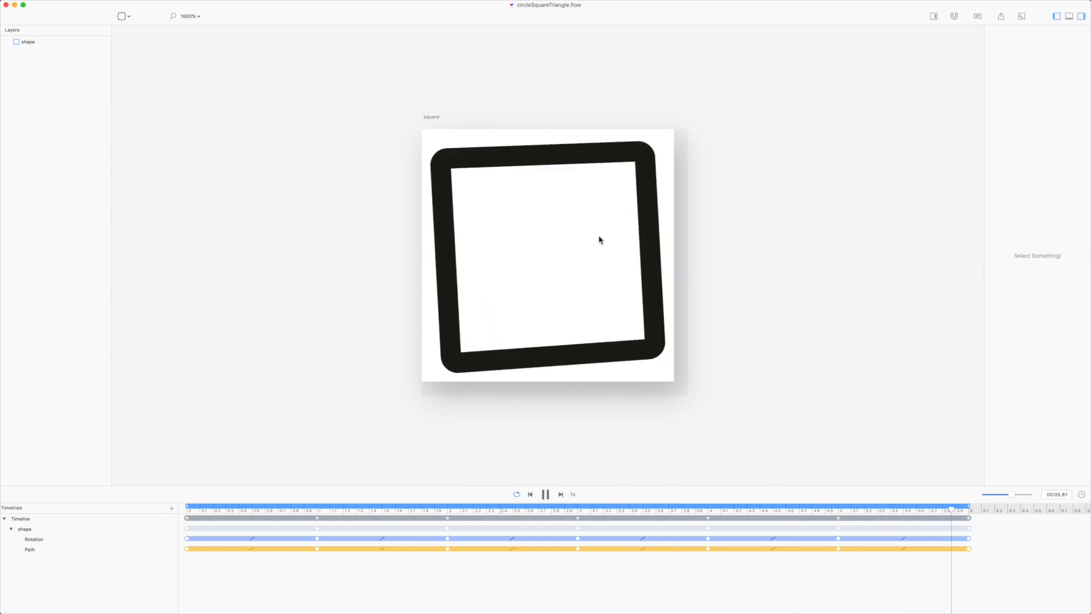
key(space)
drag(218, 510, 989, 536)
Duplicate the rotation and path keyframes from 1 to 6 seconds so the copies span 7 to 12 seconds.
key(super+z)
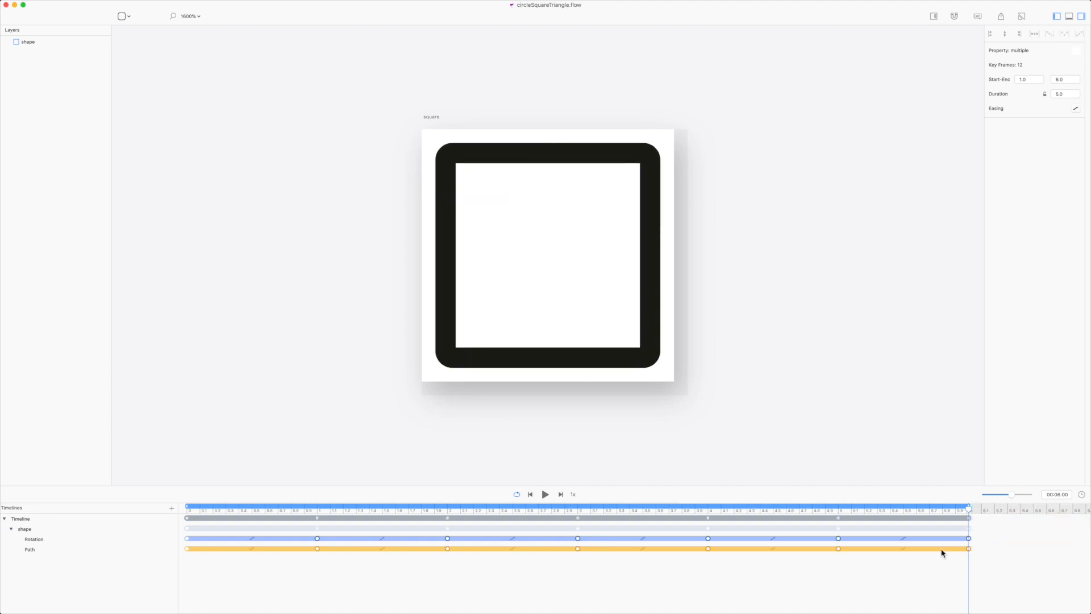
drag(1011, 496, 1005, 495)
drag(647, 578, 659, 538)
click(634, 546)
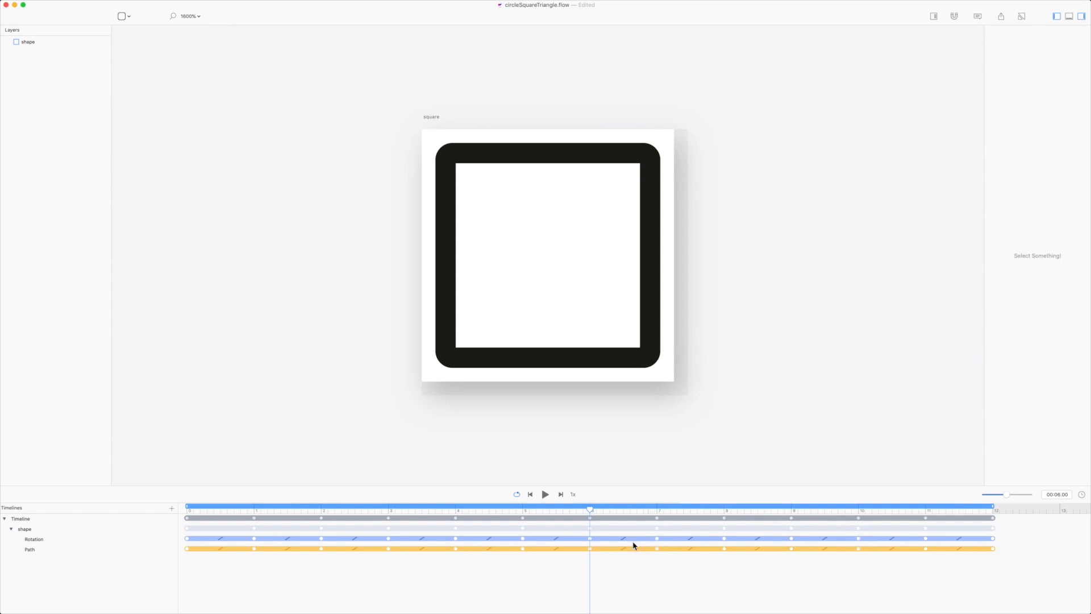
Set the shape's rotation to 630 degrees at 7 seconds and 720 degrees at 8 seconds.
click(590, 539)
key(Return)
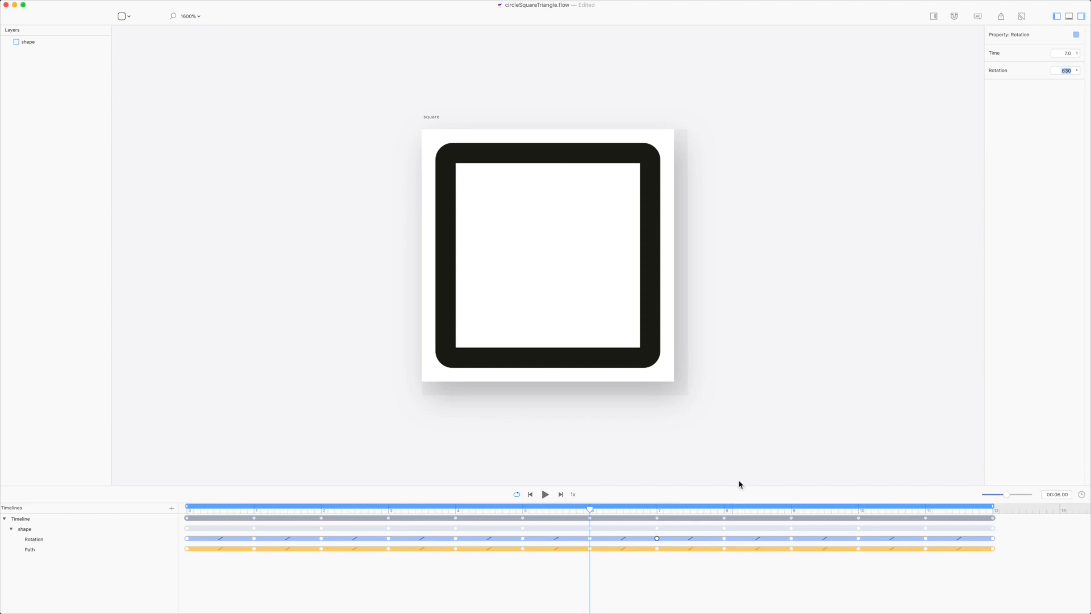
click(725, 539)
text(720)
key(Return)
Update the rotation keyframes at 9, 10 and 11 seconds and set the one at 12 seconds to 1080 degrees.
click(792, 539)
click(1060, 71)
click(859, 539)
click(1060, 70)
click(926, 539)
text(1080)
key(Return)
Scrub through the 12-second timeline and preview the animation at 2x playback speed.
drag(590, 509, 992, 508)
click(546, 495)
click(573, 495)
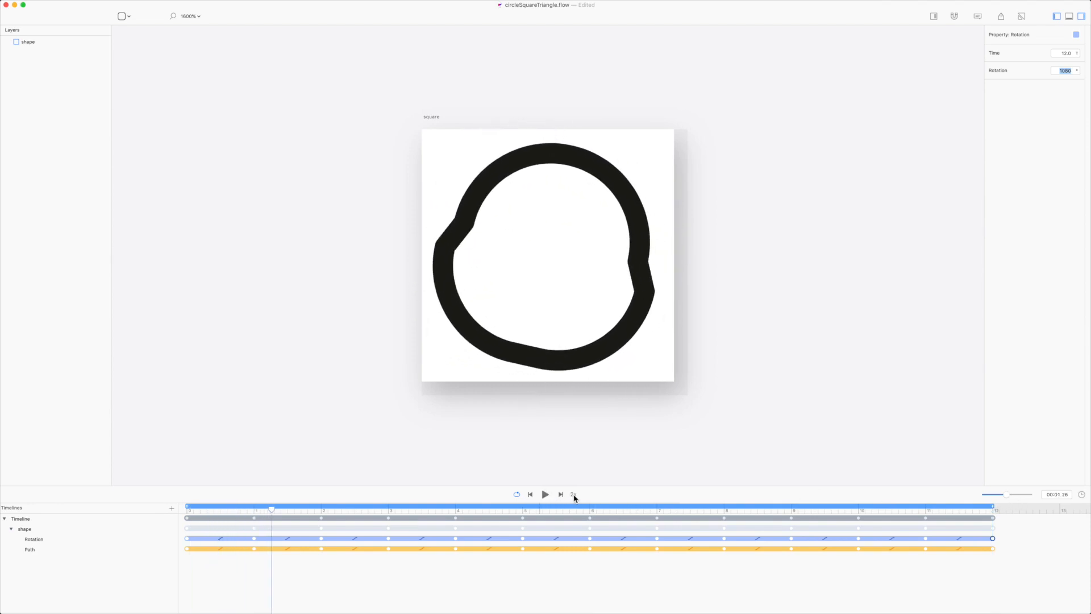
key(BackSpace)
click(546, 497)
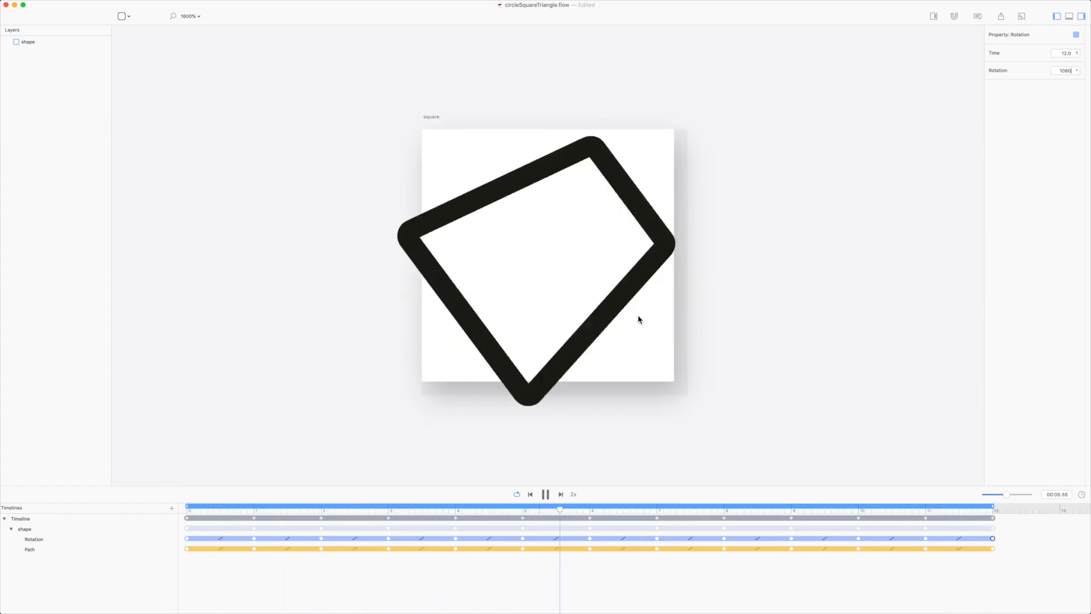
click(545, 495)
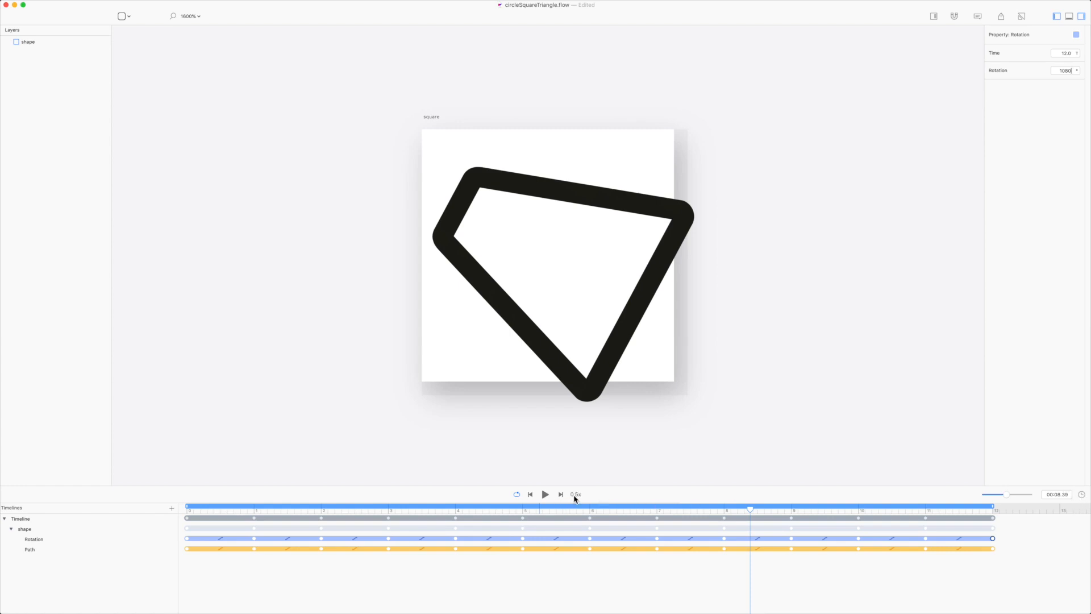
Scale the timeline length, including its keyframes, to 6 seconds and preview the shortened animation.
click(1081, 496)
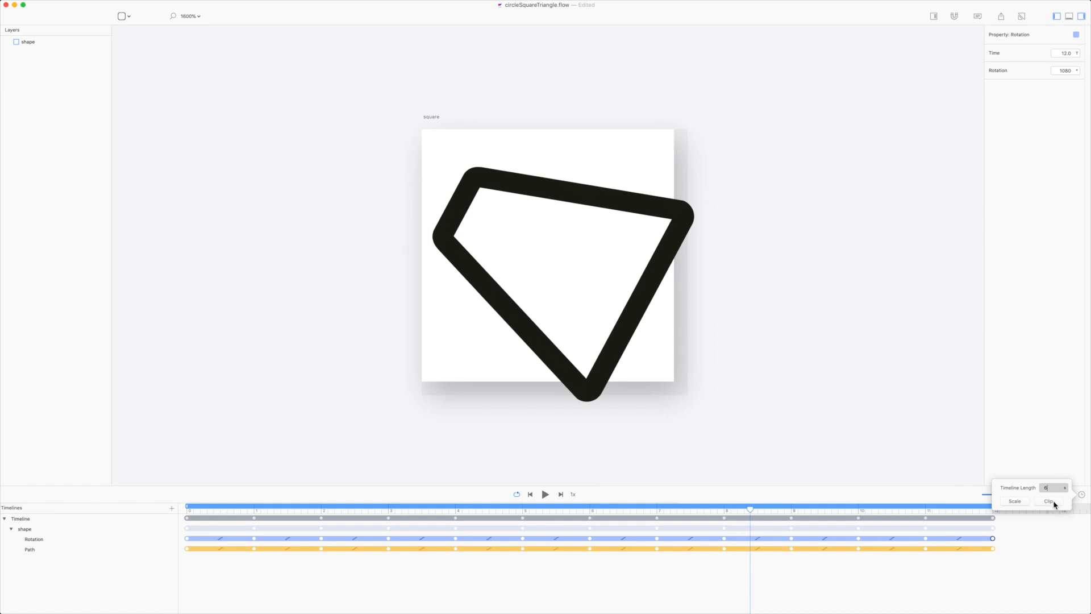
click(1015, 501)
click(636, 460)
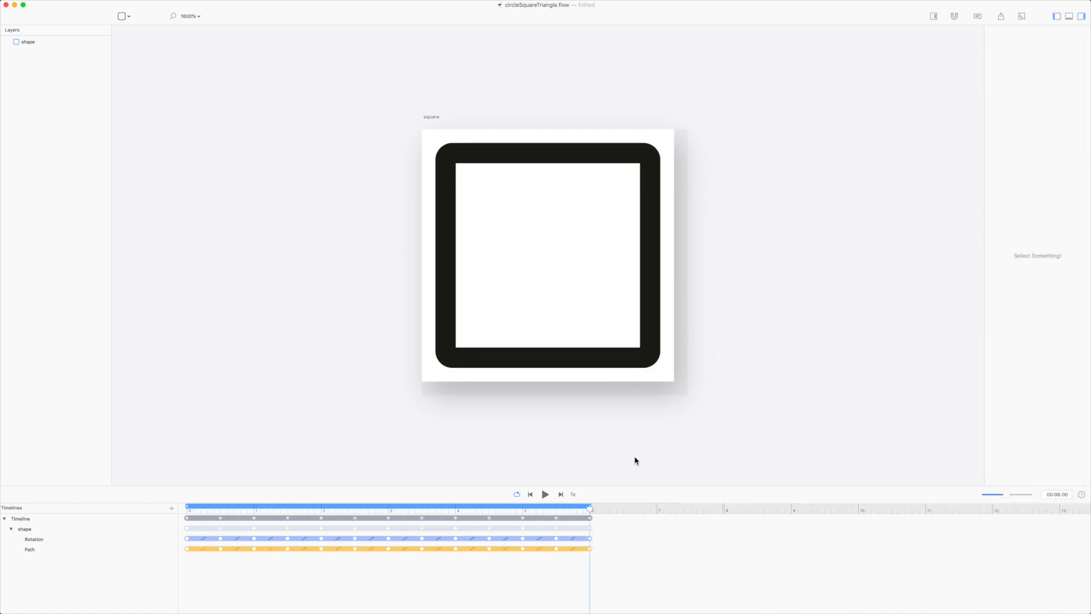
key(space)
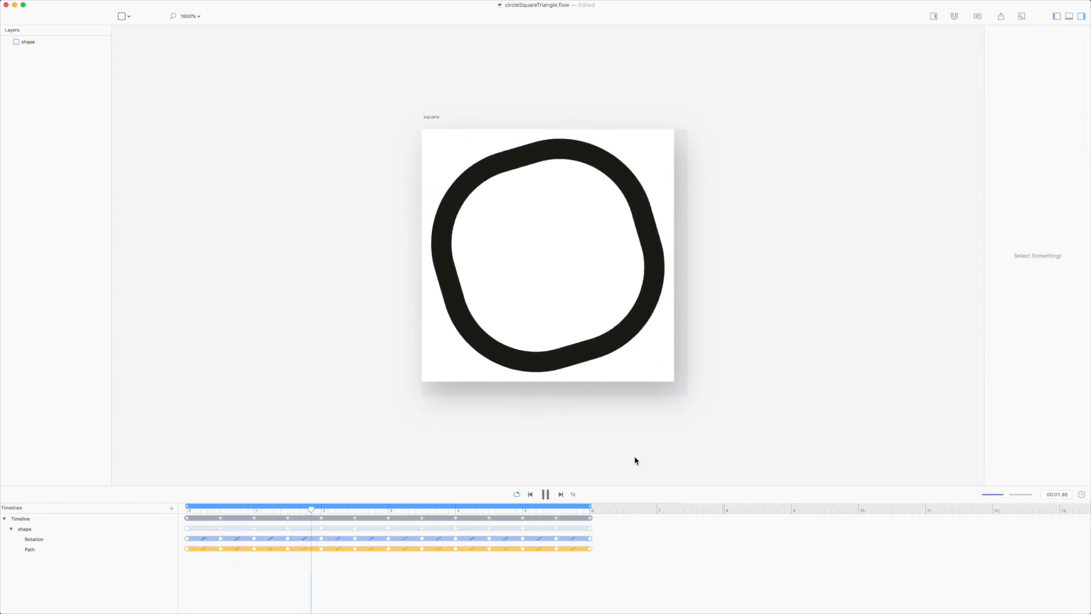
key(space)
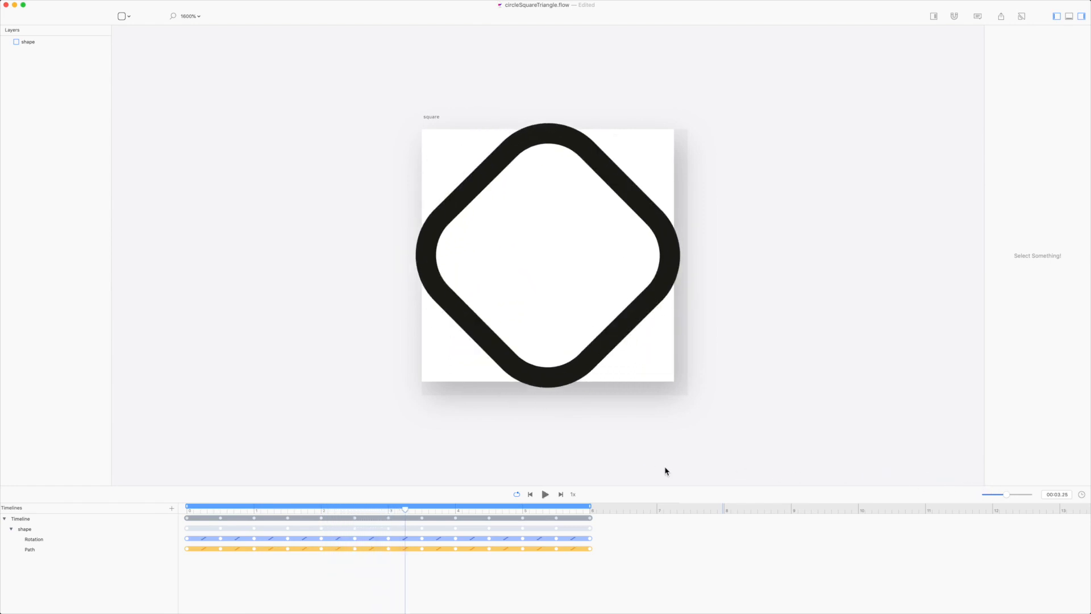
Export the timeline as an iOS project to the circleSquareTriangle folder on the Desktop and show the exported files.
key(super+e)
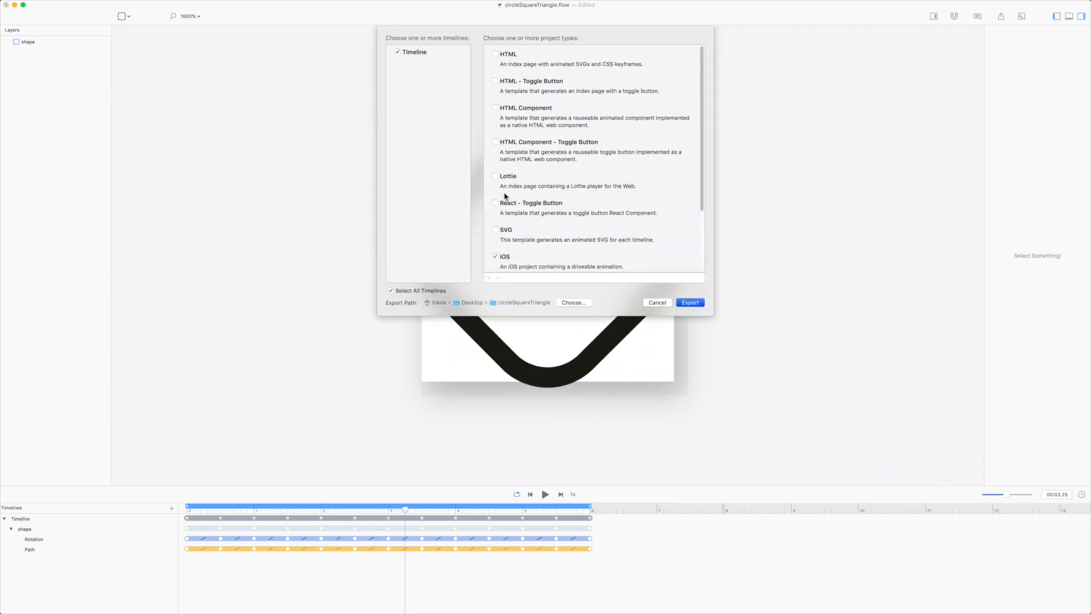
click(691, 302)
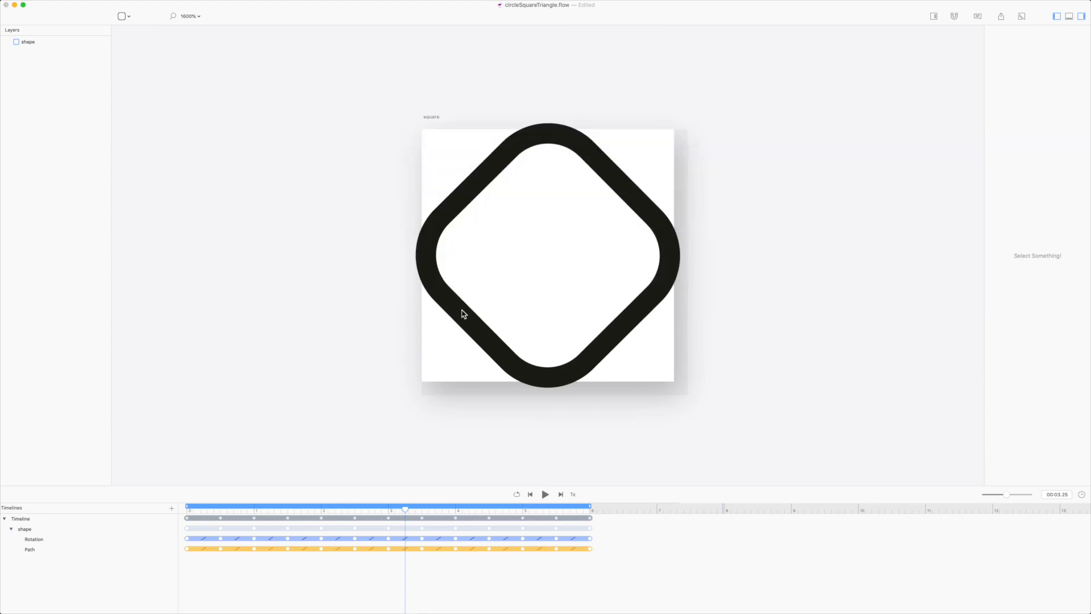
click(486, 379)
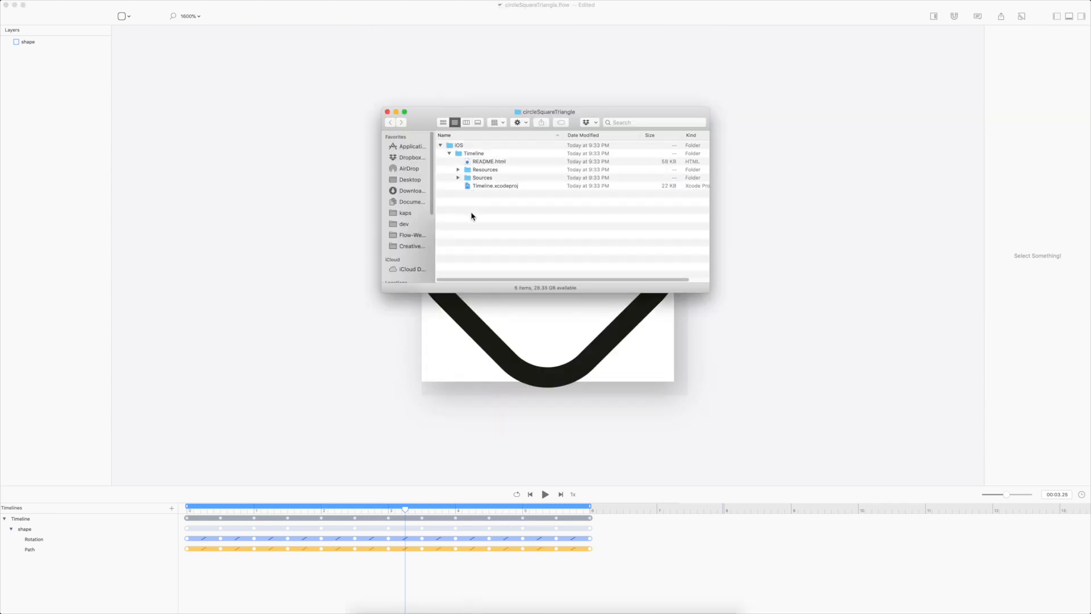
Switch to Xcode and set square.clipsToBounds to false in viewDidLoad of SquareViewController.swift.
key(super+Tab)
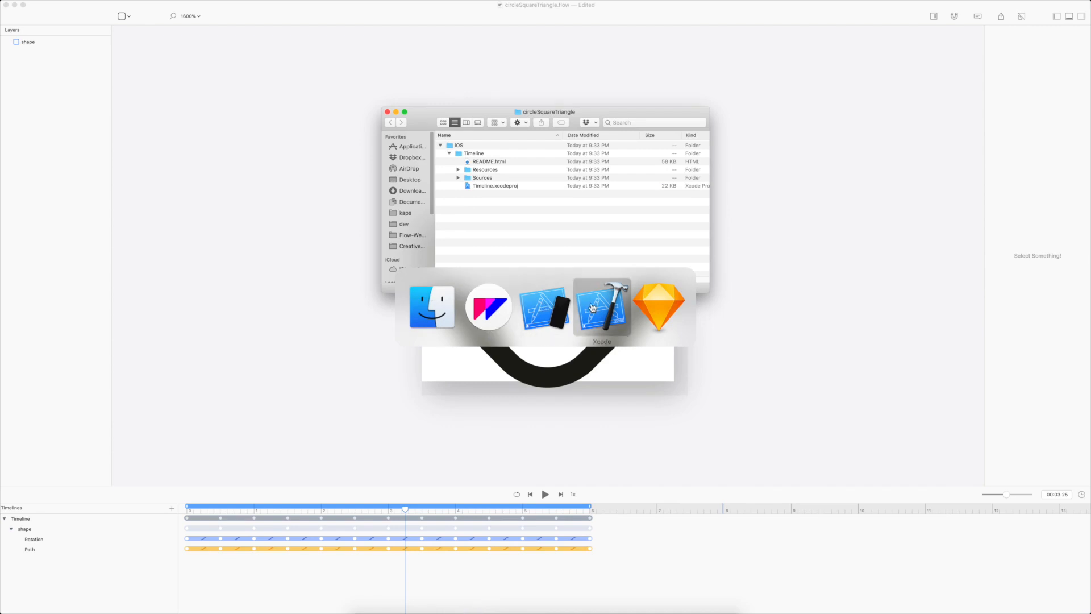
click(601, 307)
click(613, 204)
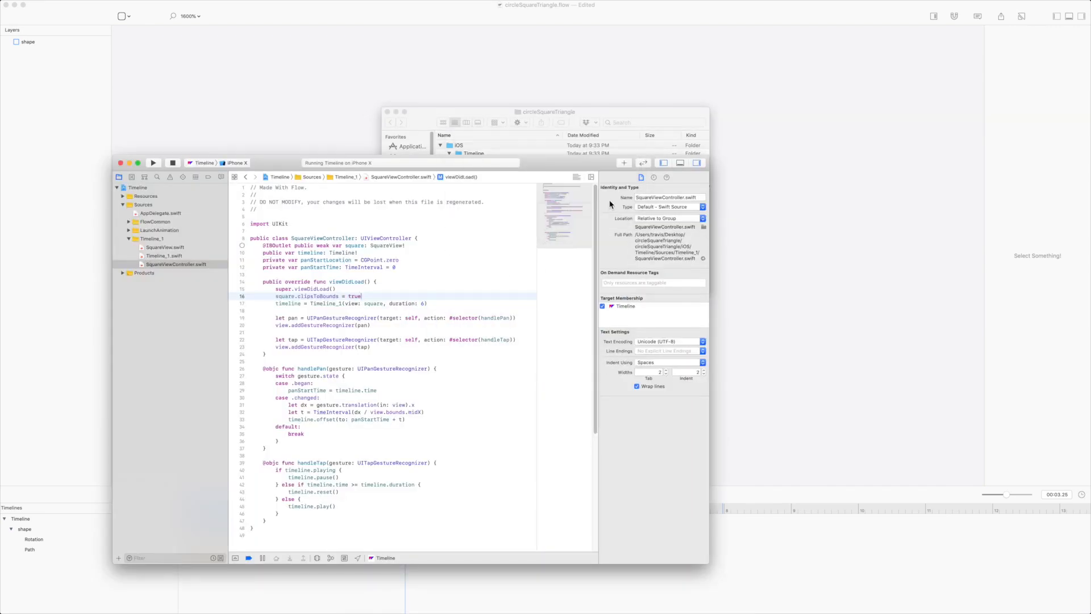
double_click(354, 296)
text(false)
Inspect the path keyframe values in Timeline_1.swift and run the Timeline project on iPhone X.
click(199, 256)
scroll(342, 275, down, 15)
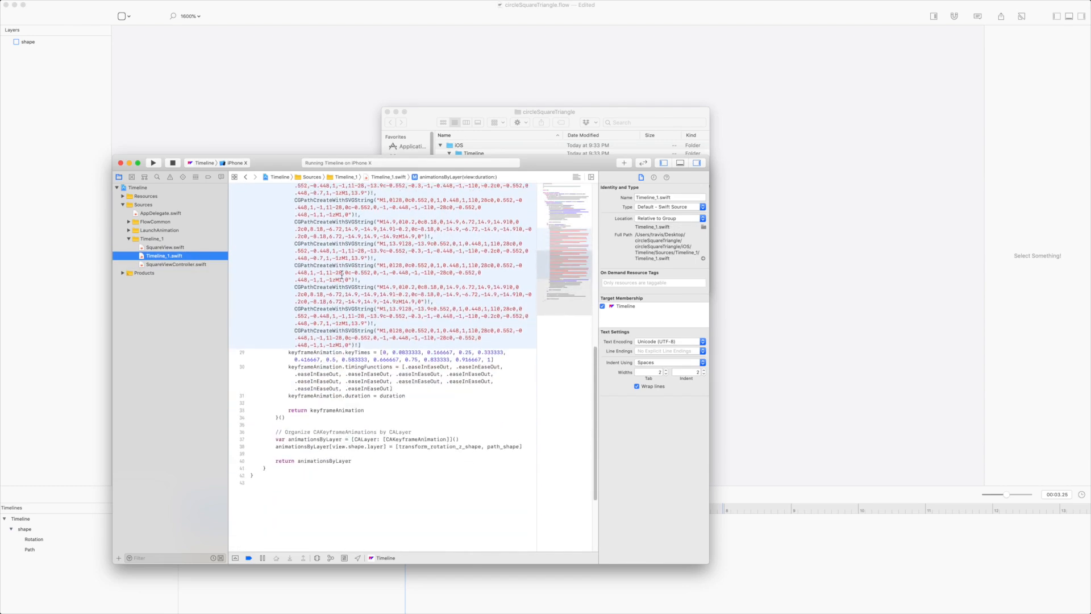
scroll(341, 275, up, 5)
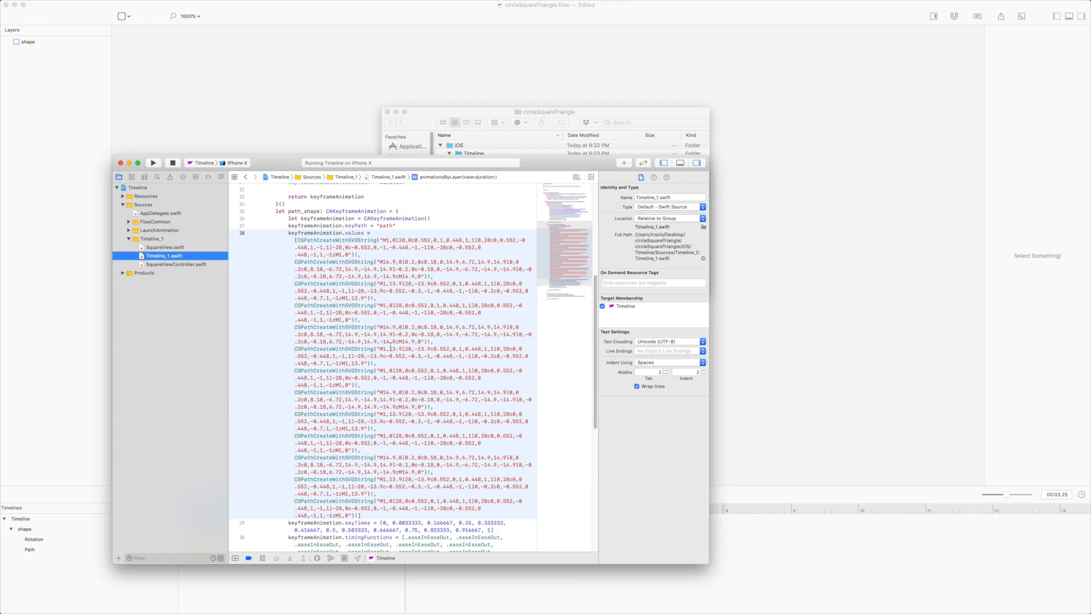
click(393, 342)
click(387, 226)
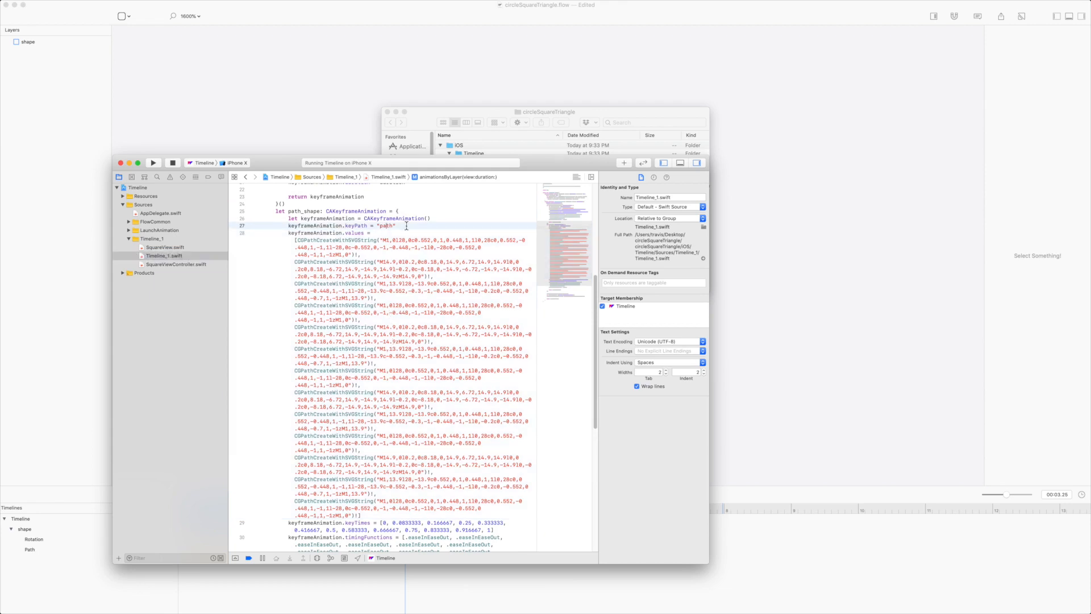
click(156, 165)
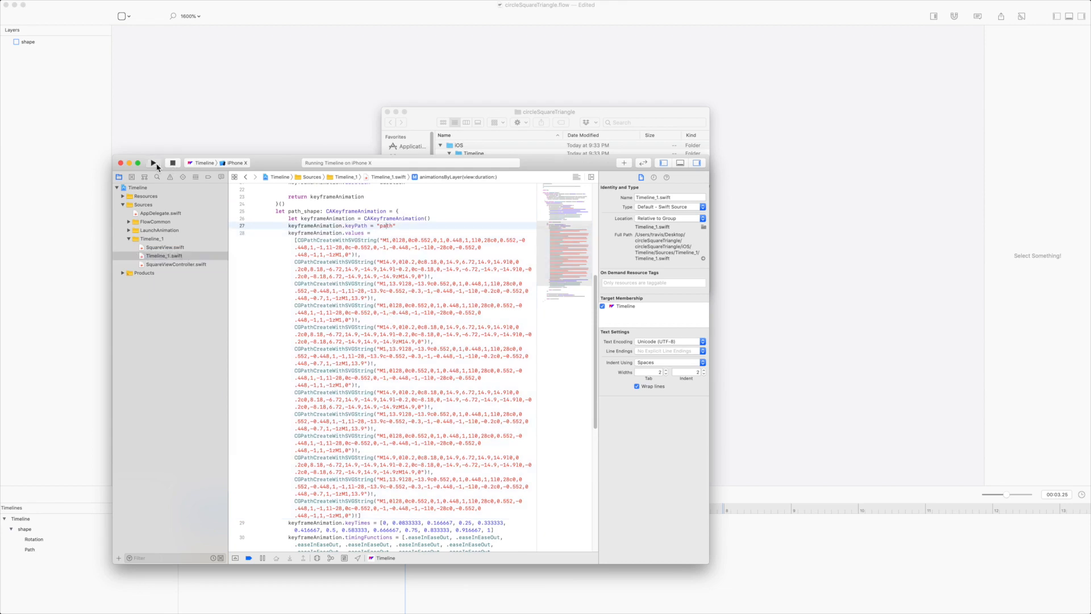